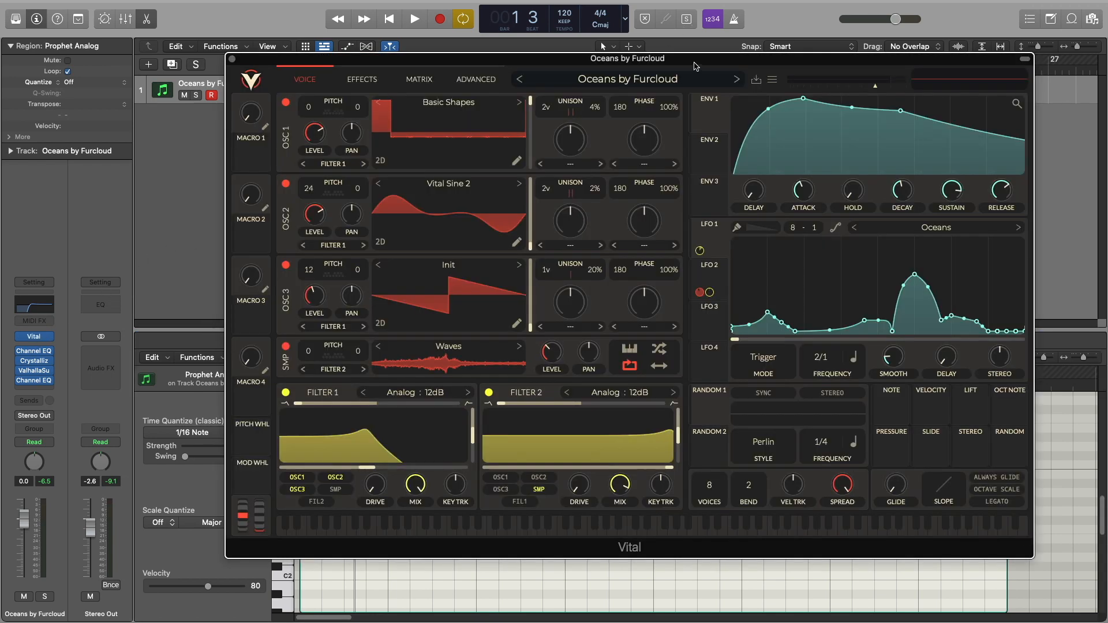
Close the Vital synth window and deselect the Prophet Analog region
{"action": "mouse_move", "coordinate": [694, 61]}
{"action": "left_mouse_down"}
{"action": "mouse_move", "coordinate": [720, 125]}
{"action": "mouse_move", "coordinate": [688, 81]}
{"action": "left_mouse_up"}
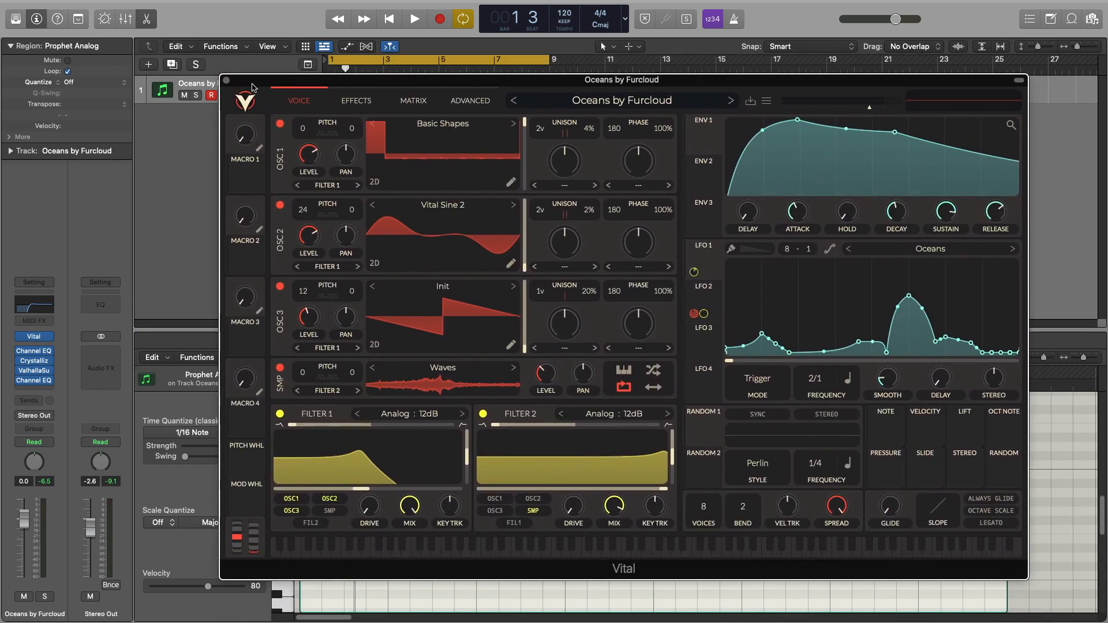
{"action": "key", "text": "super+w"}
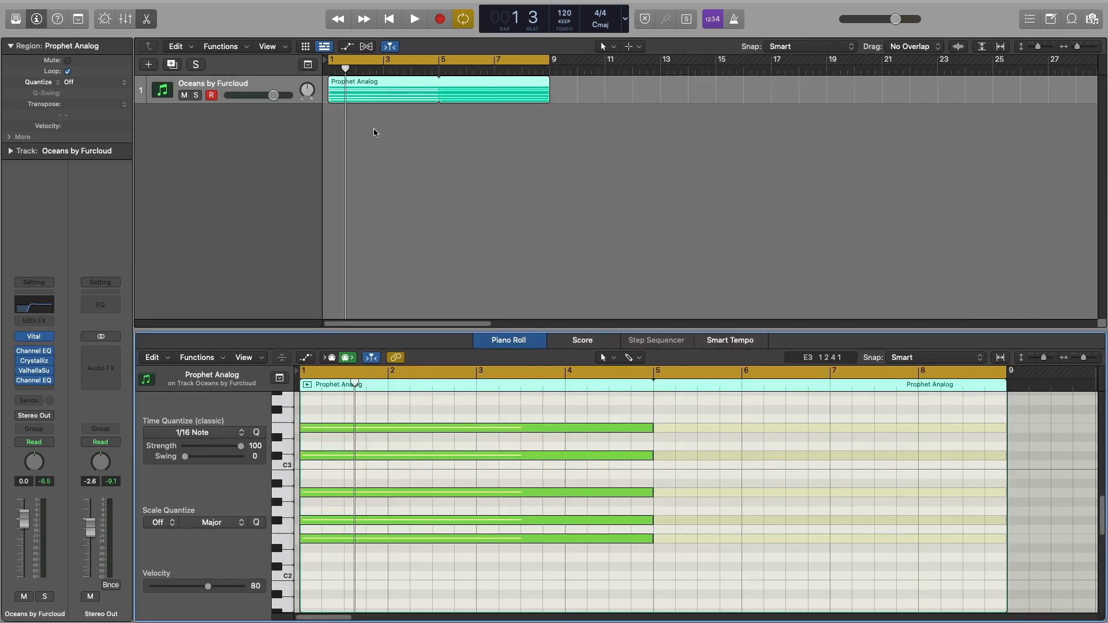
{"action": "left_click", "coordinate": [377, 132]}
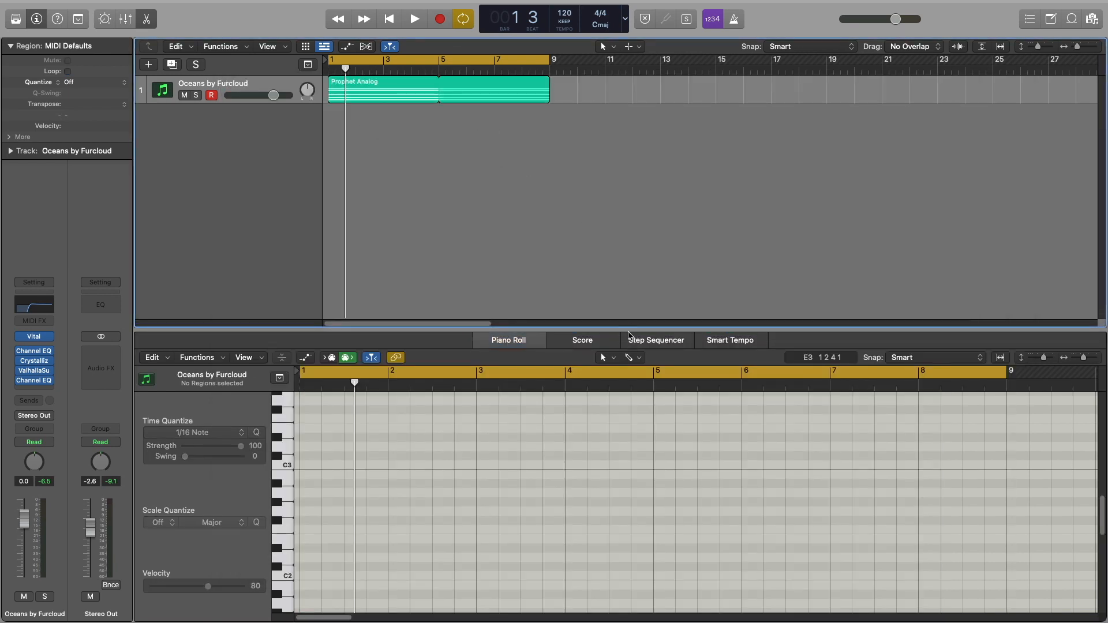
Switch to Firefox, play a passage of the "Coldplay -Oceans Alternative Version Live" video on YouTube and pause it
{"action": "key", "text": "ctrl+Up"}
{"action": "left_click", "coordinate": [643, 360]}
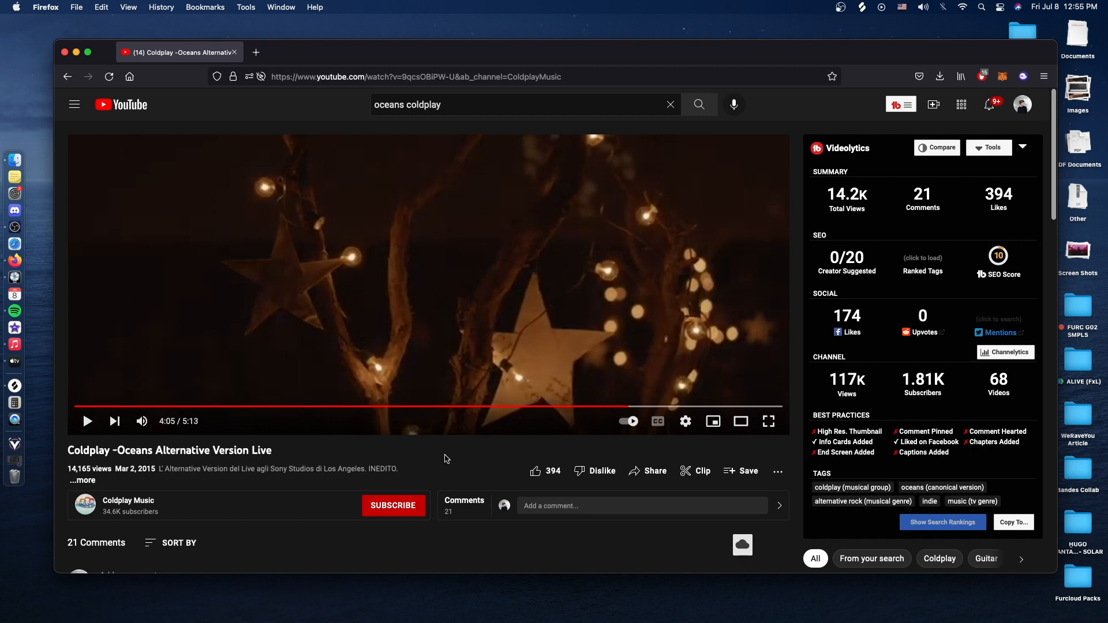
{"action": "left_click", "coordinate": [656, 392]}
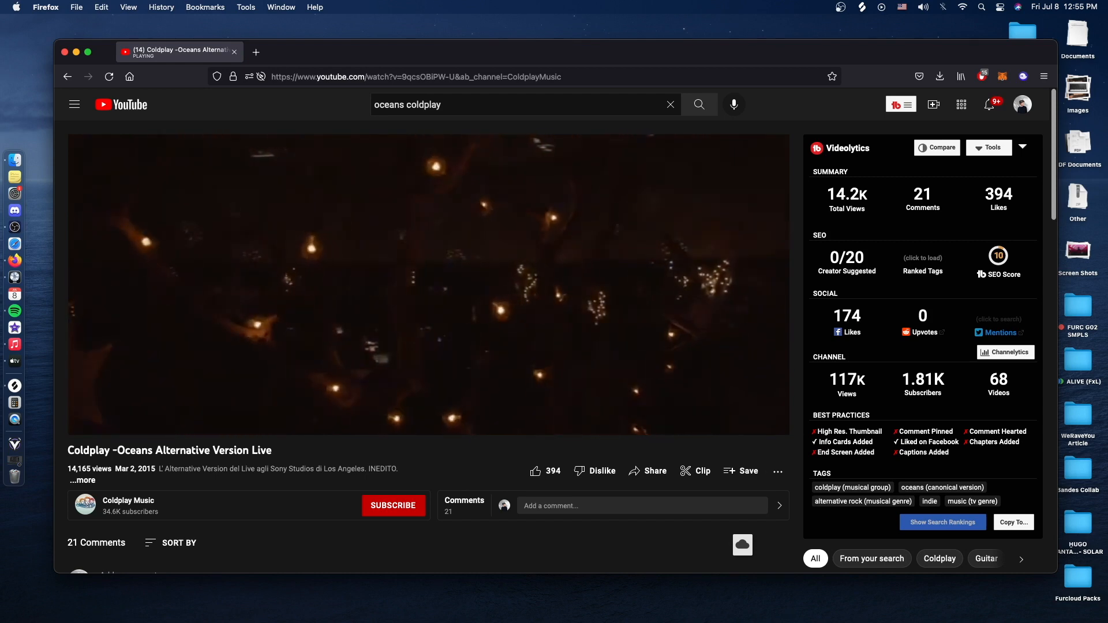
{"action": "scroll", "coordinate": [564, 313], "scroll_direction": "down", "scroll_amount": 1}
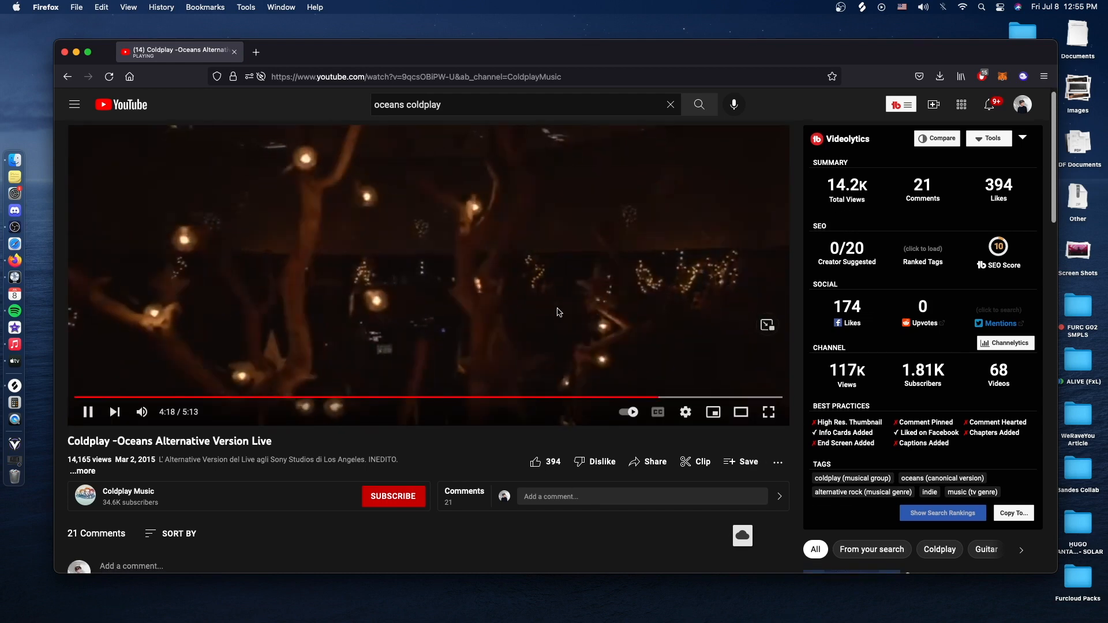
{"action": "scroll", "coordinate": [568, 329], "scroll_direction": "up", "scroll_amount": 1}
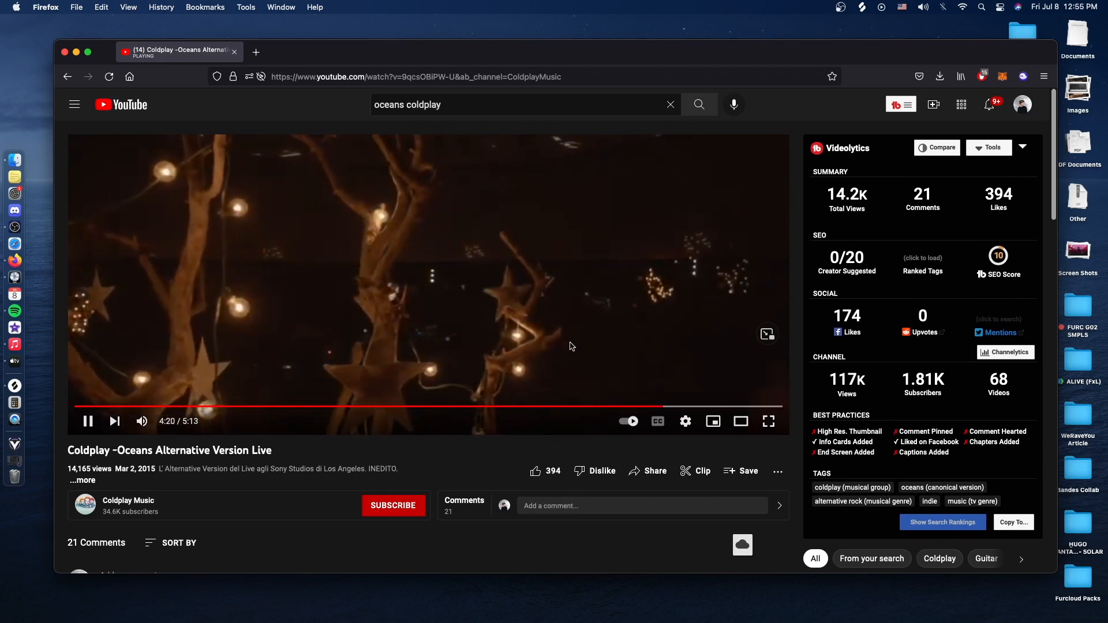
{"action": "left_click", "coordinate": [592, 374]}
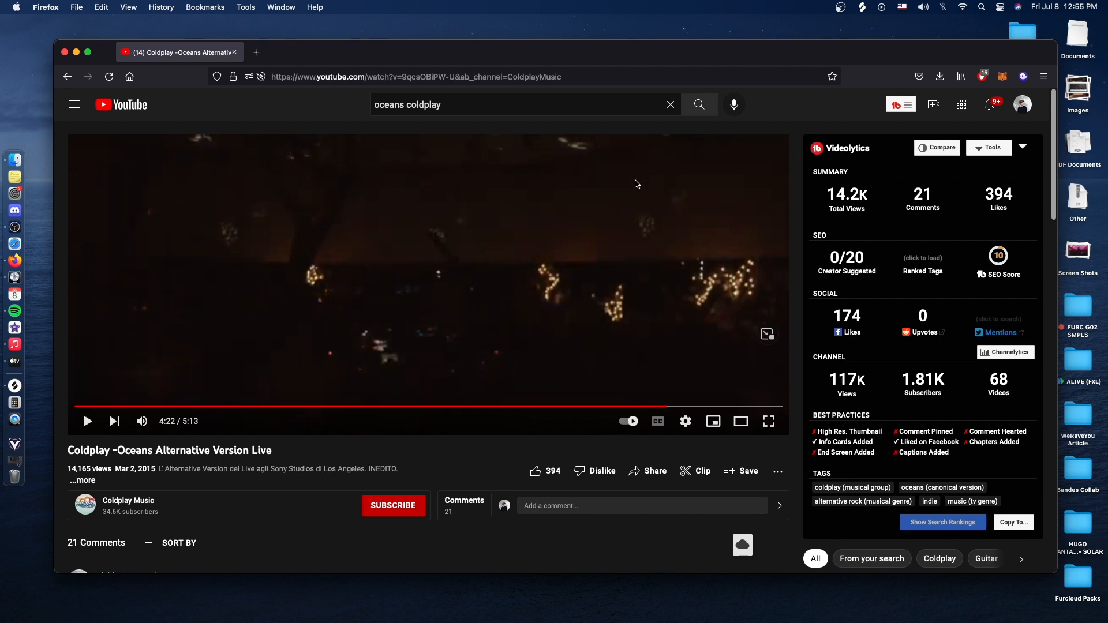
Switch back to Logic Pro and select the Prophet Analog region to show its notes in the Piano Roll
{"action": "key", "text": "ctrl+Up"}
{"action": "left_click", "coordinate": [610, 61]}
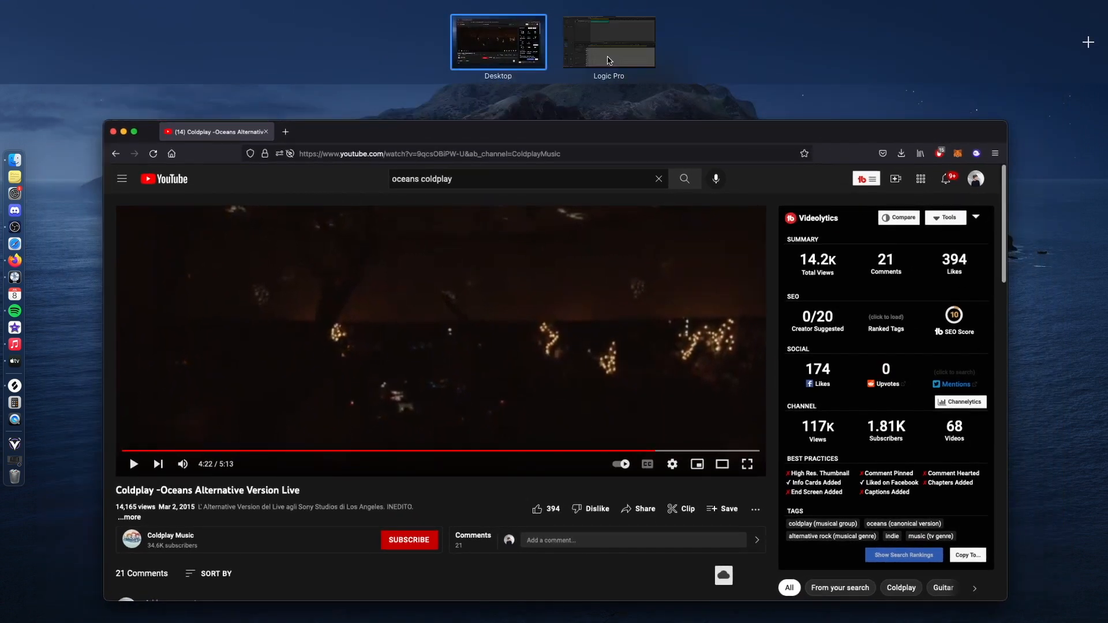
{"action": "left_click", "coordinate": [361, 97]}
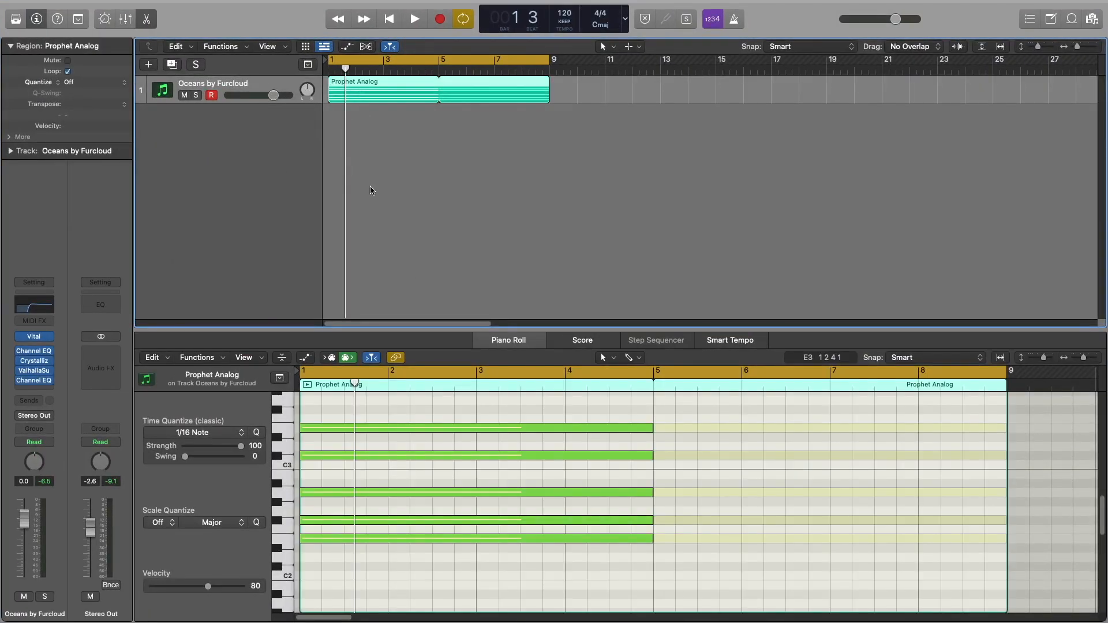
{"action": "scroll", "coordinate": [426, 398], "scroll_direction": "up", "scroll_amount": 3}
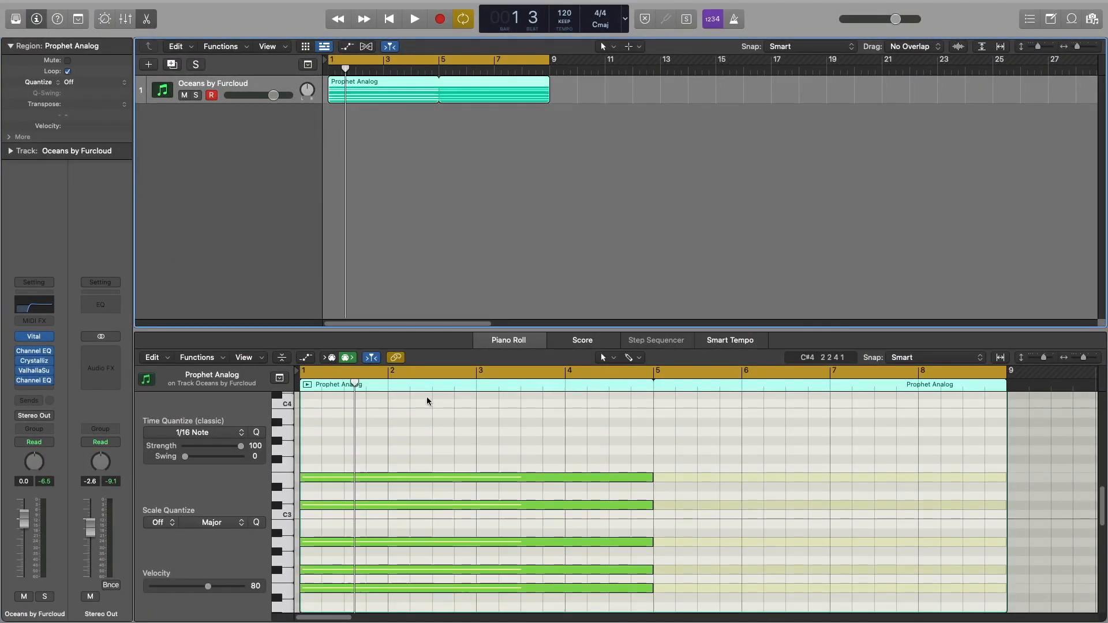
Play the Prophet Analog region with the Vital synth open, stop playback and close Vital
{"action": "key", "text": "space"}
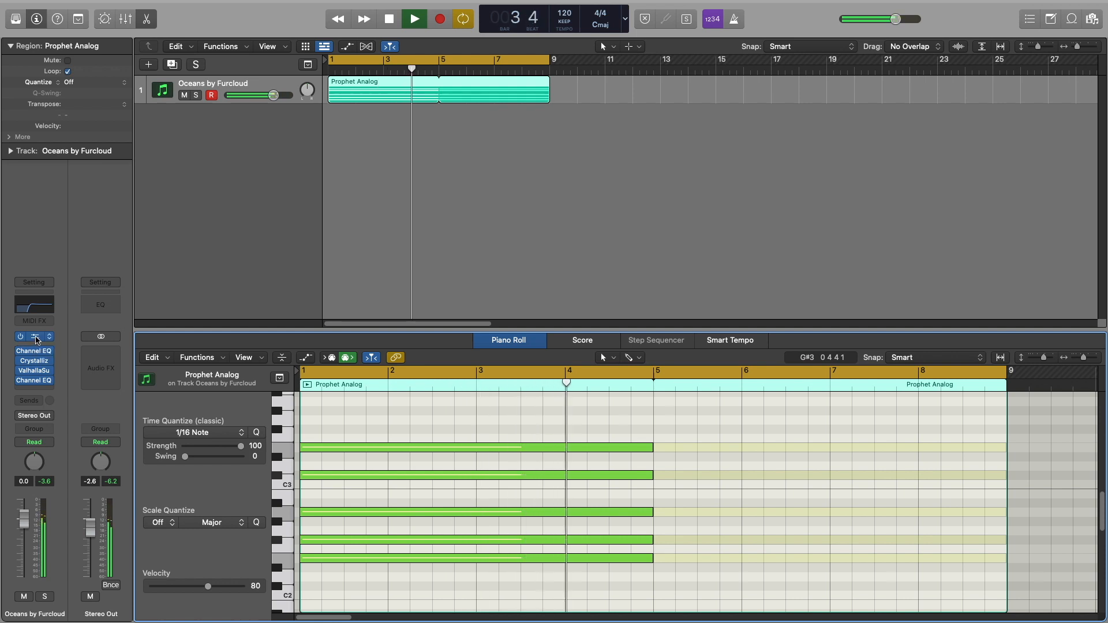
{"action": "left_click", "coordinate": [35, 338]}
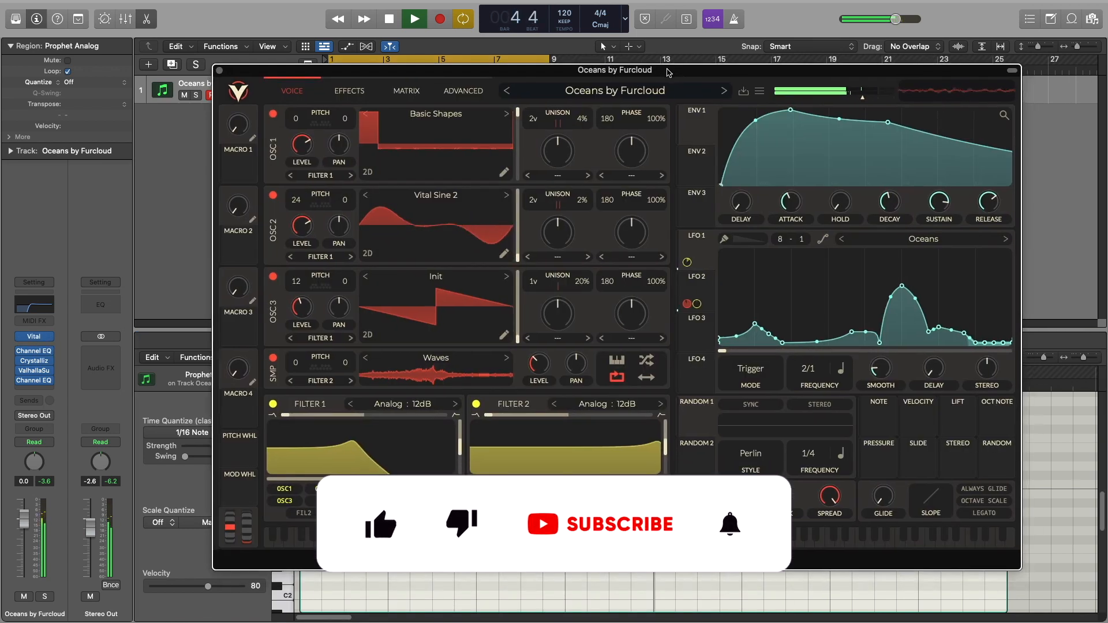
{"action": "key", "text": "space"}
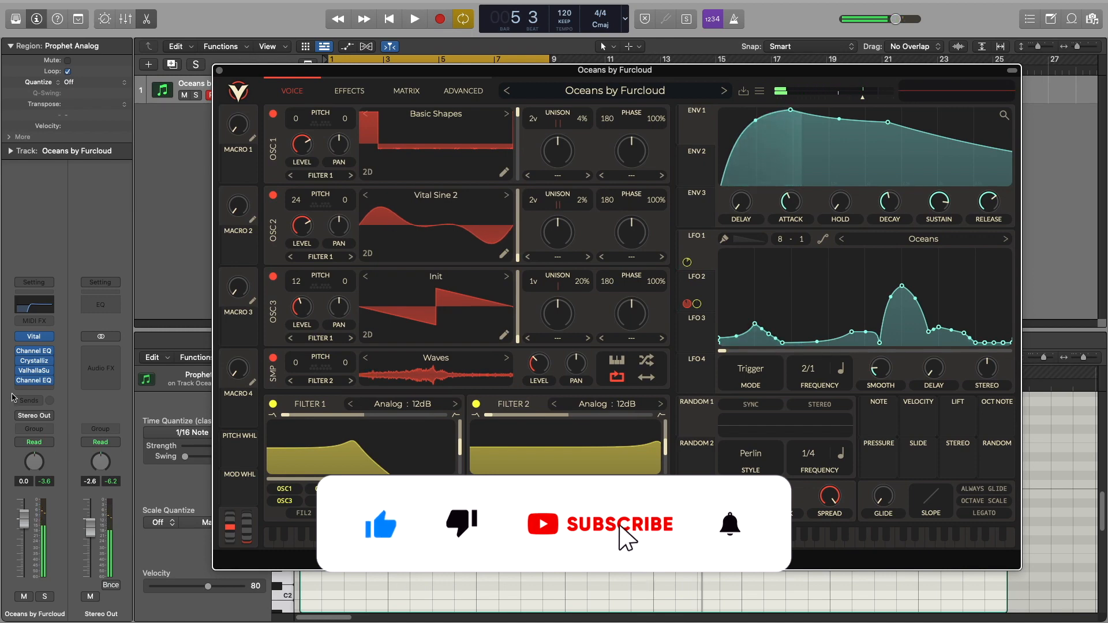
{"action": "left_click", "coordinate": [20, 381]}
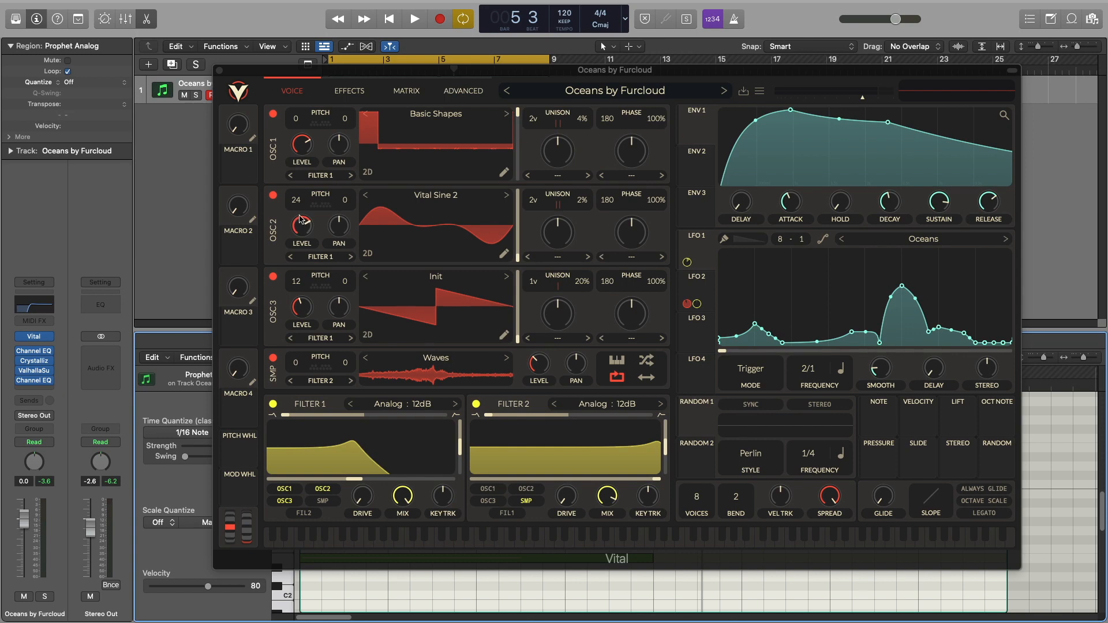
{"action": "left_click", "coordinate": [220, 70]}
Audition the five chord notes one by one in the Piano Roll, from the lowest to the highest
{"action": "scroll", "coordinate": [475, 508], "scroll_direction": "up", "scroll_amount": 1}
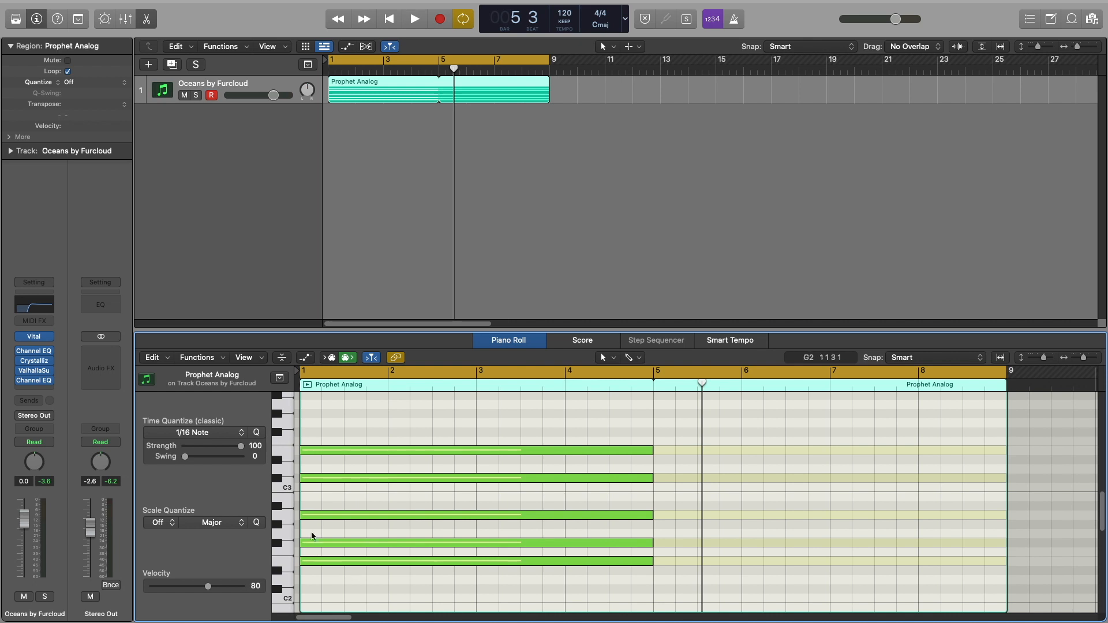
{"action": "left_click", "coordinate": [333, 563]}
{"action": "left_click", "coordinate": [328, 542]}
{"action": "left_click", "coordinate": [327, 515]}
{"action": "left_click", "coordinate": [328, 478]}
{"action": "left_click", "coordinate": [330, 450]}
{"action": "scroll", "coordinate": [332, 456], "scroll_direction": "up", "scroll_amount": 4}
{"action": "scroll", "coordinate": [335, 463], "scroll_direction": "down", "scroll_amount": 4}
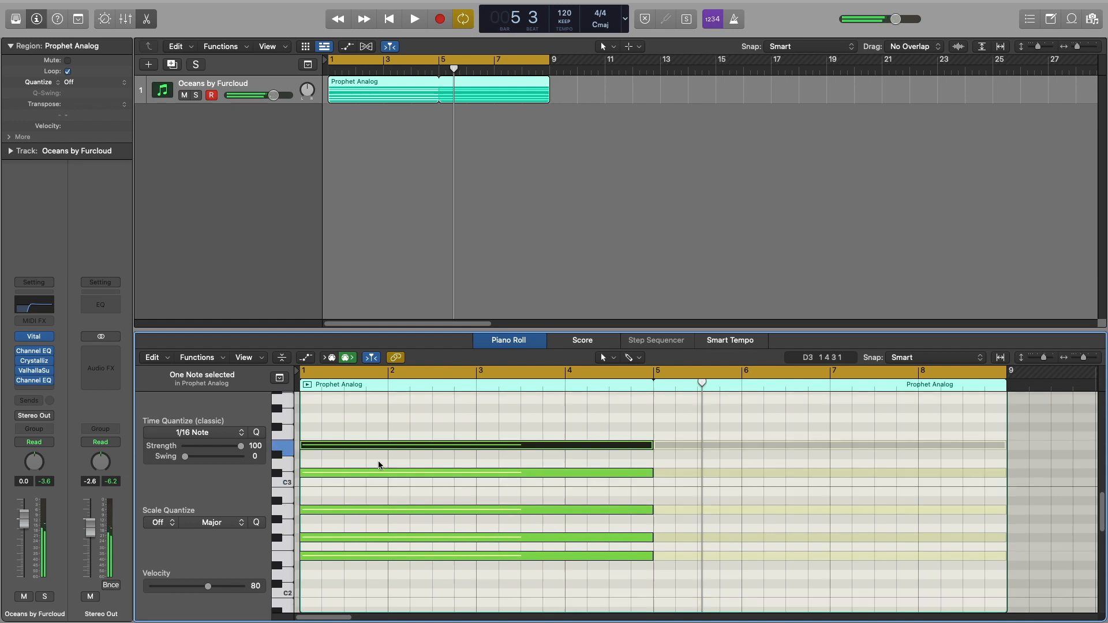
Hide the Piano Roll editor and deselect the Prophet Analog region
{"action": "left_click", "coordinate": [146, 19]}
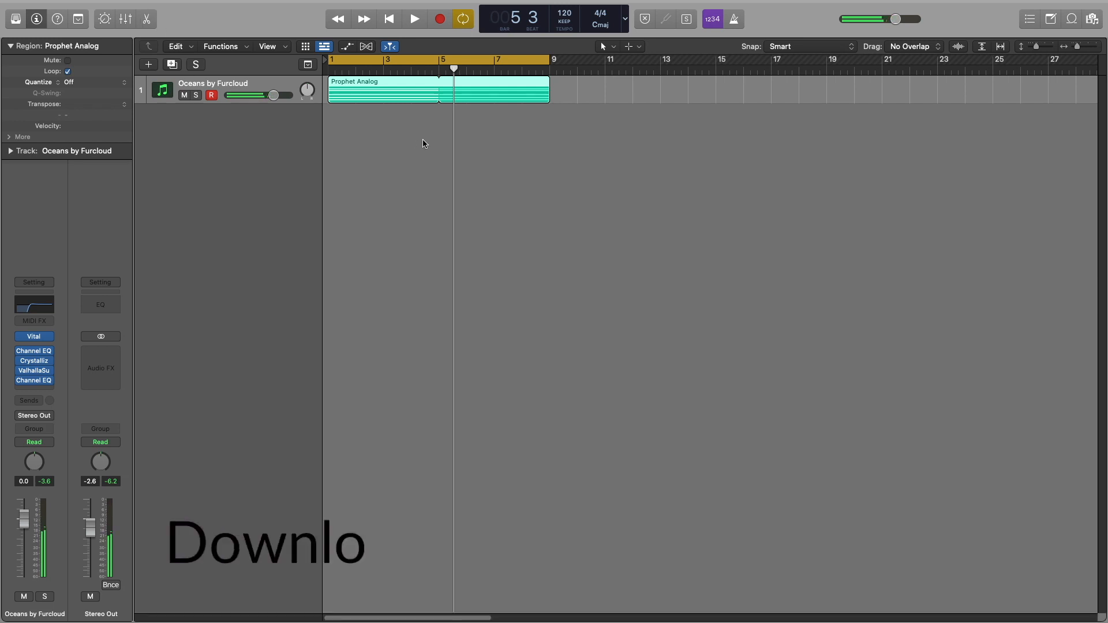
{"action": "left_click", "coordinate": [421, 147]}
Bypass the four audio effects on the Oceans by Furcloud track, return the playhead to the start and open Vital
{"action": "mouse_move", "coordinate": [49, 365]}
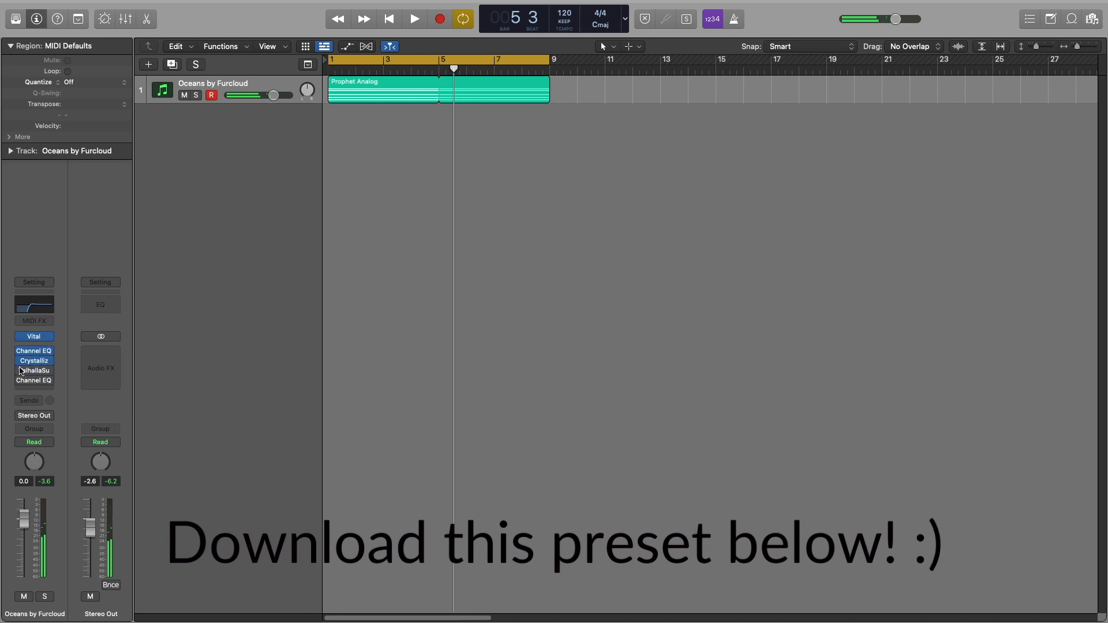
{"action": "key", "text": "Return"}
{"action": "mouse_move", "coordinate": [18, 355]}
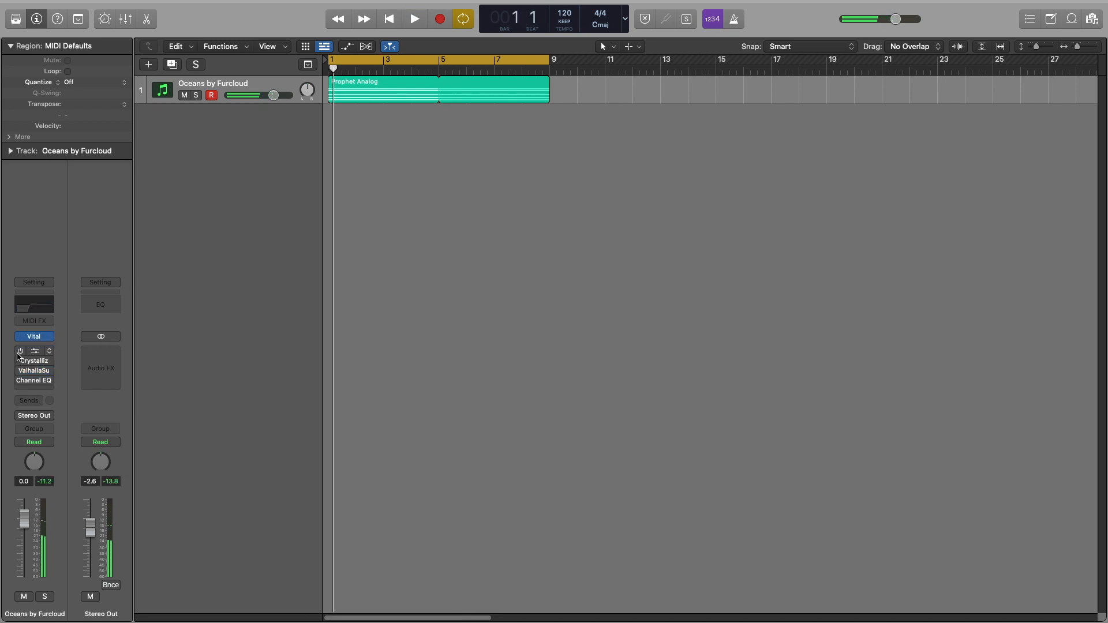
{"action": "left_click", "coordinate": [33, 337]}
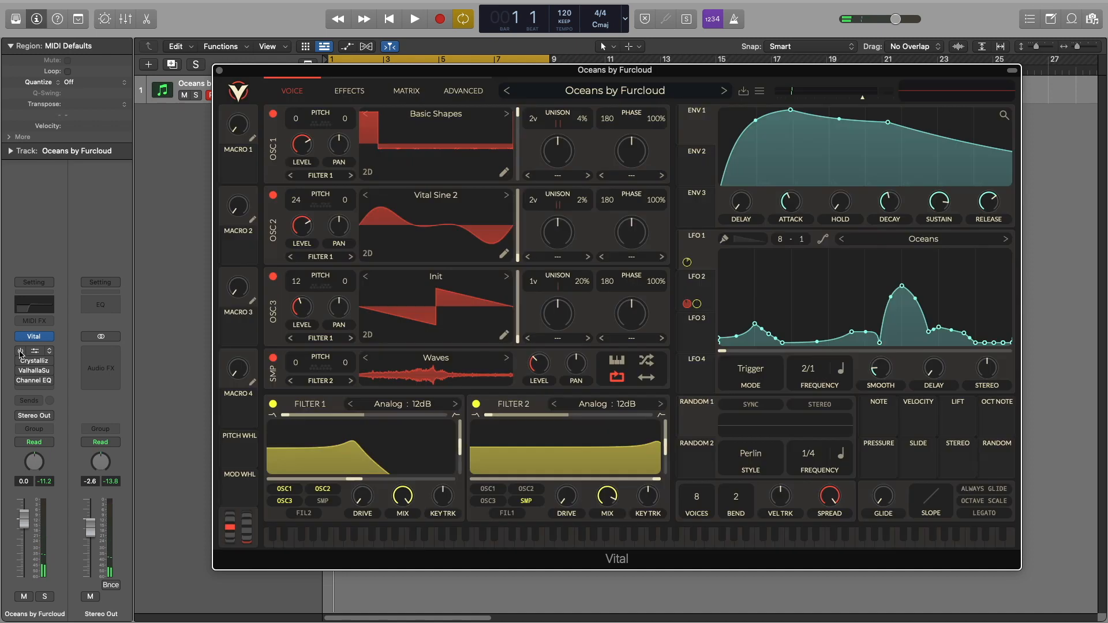
Re-enable the first Channel EQ and Crystallizer on the track, opening the settings of each plug-in
{"action": "left_click", "coordinate": [20, 351]}
{"action": "left_click", "coordinate": [36, 351]}
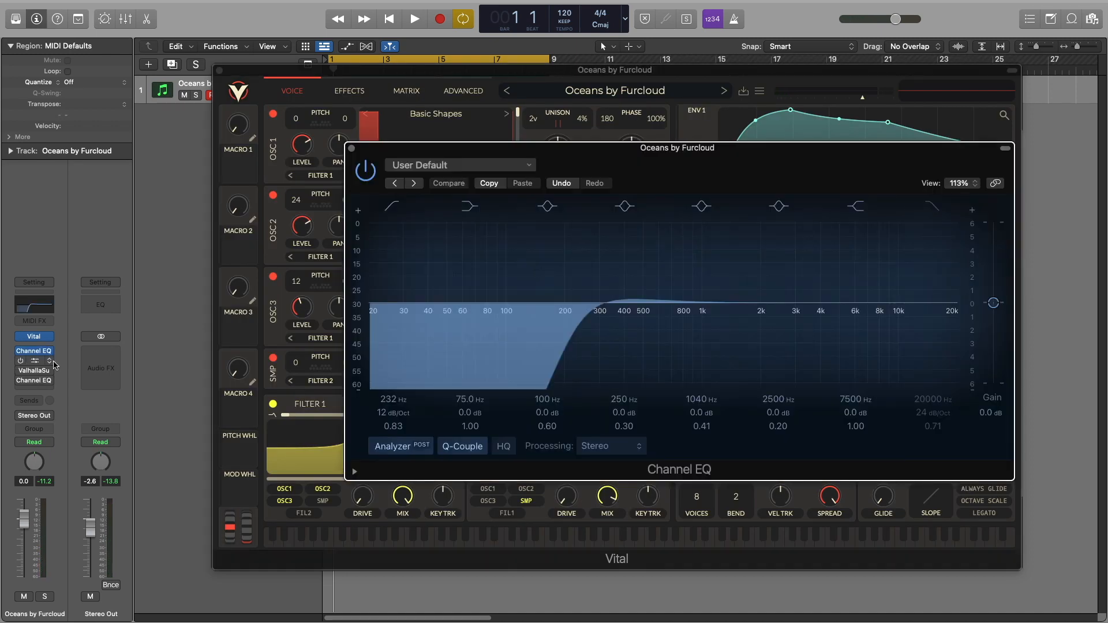
{"action": "left_click", "coordinate": [28, 362]}
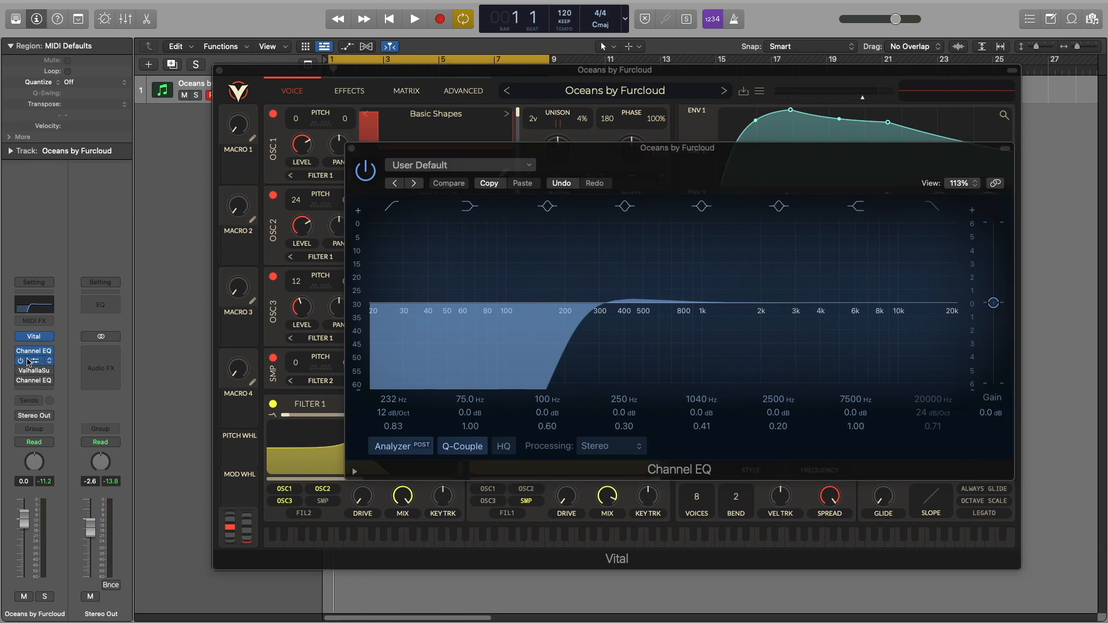
{"action": "left_click", "coordinate": [37, 361]}
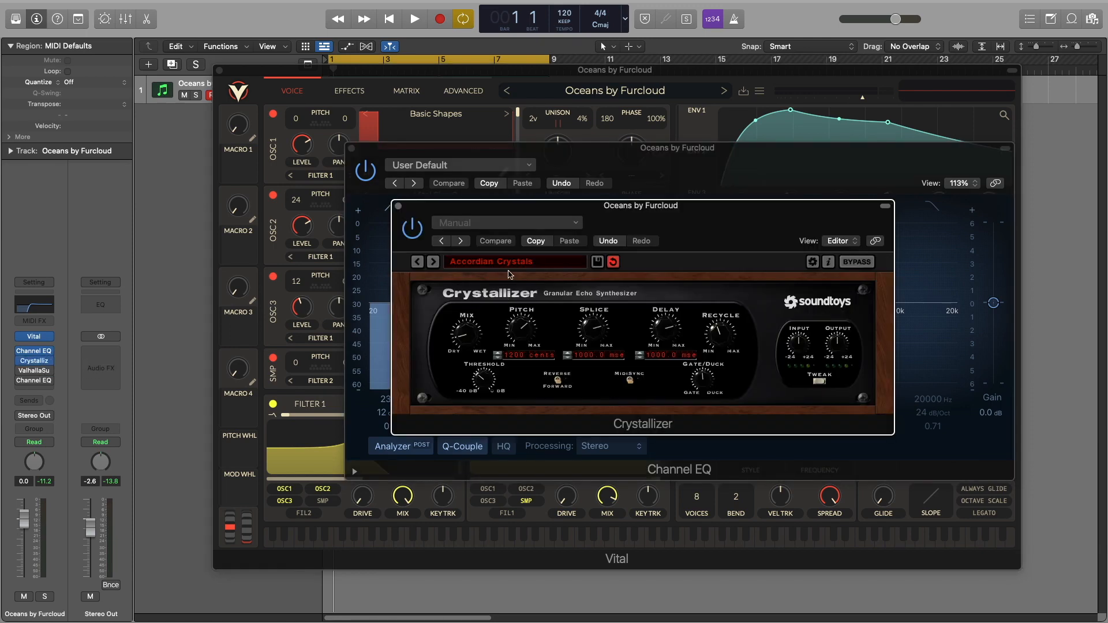
{"action": "left_click_drag", "start_coordinate": [689, 219], "coordinate": [729, 223]}
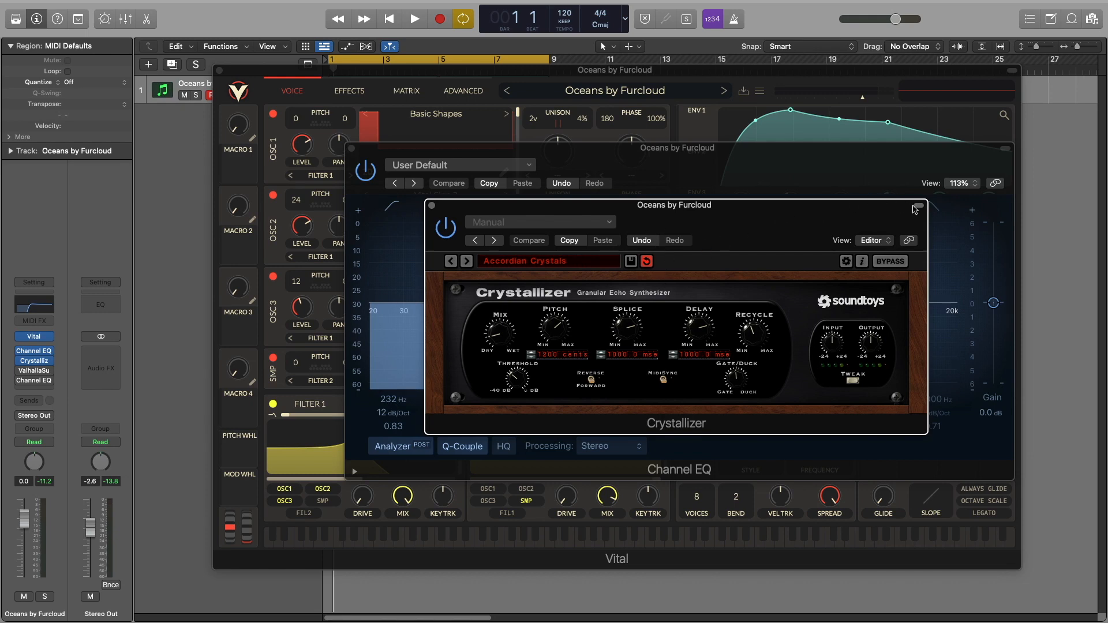
Re-enable ValhallaSupermassive and the last Channel EQ, opening the settings of each plug-in
{"action": "left_click", "coordinate": [34, 372]}
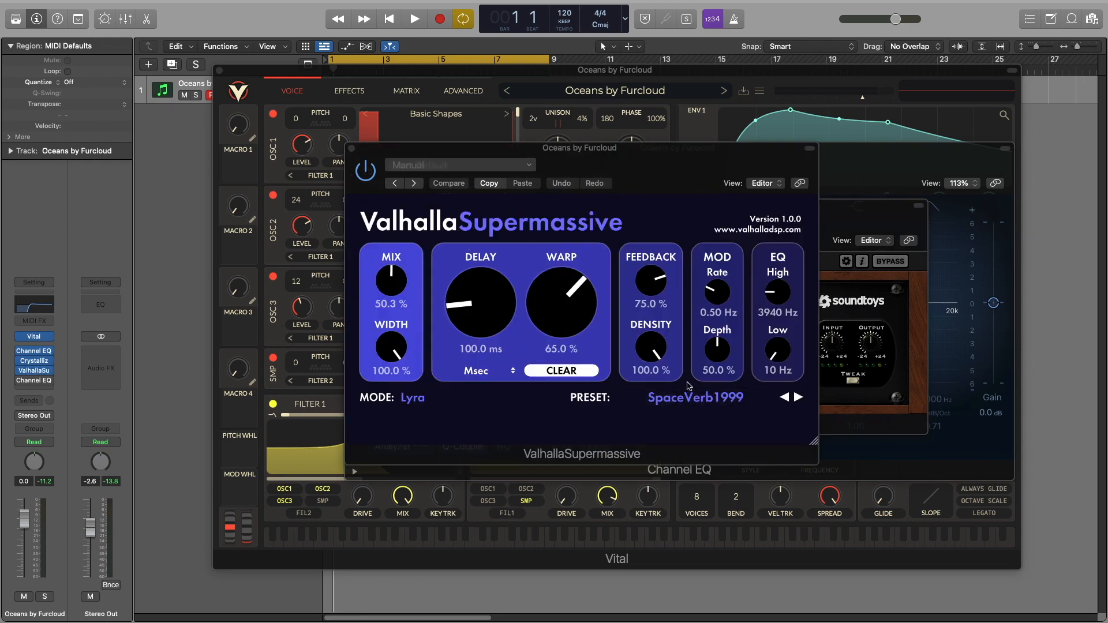
{"action": "mouse_move", "coordinate": [31, 382]}
{"action": "left_click", "coordinate": [20, 382]}
{"action": "left_click", "coordinate": [40, 382]}
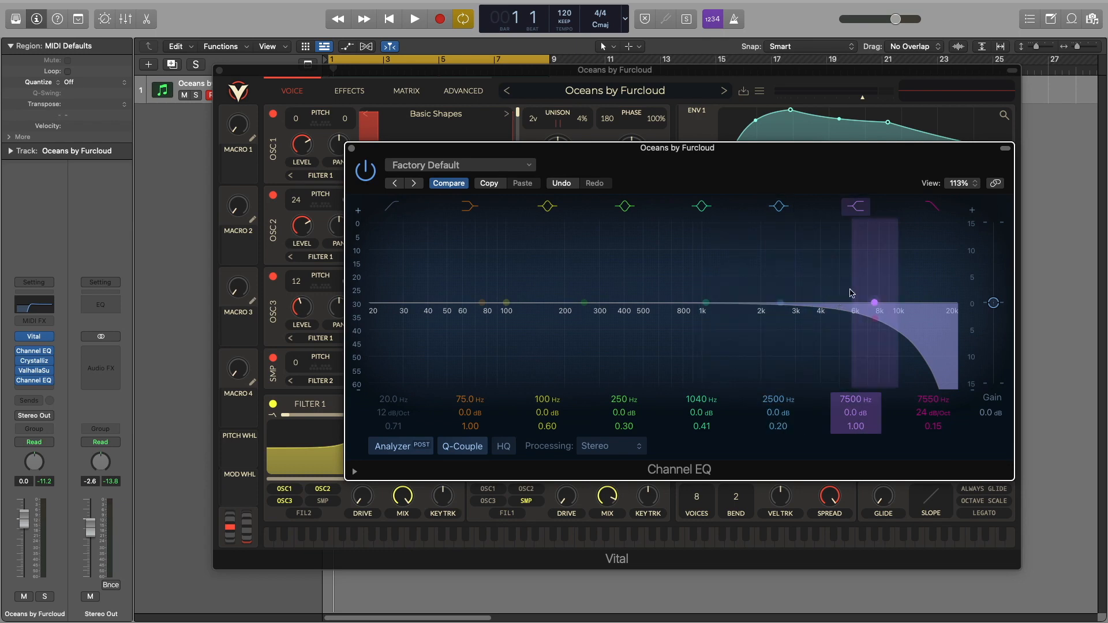
Close all open effect windows and the Vital synth window
{"action": "left_click", "coordinate": [351, 149]}
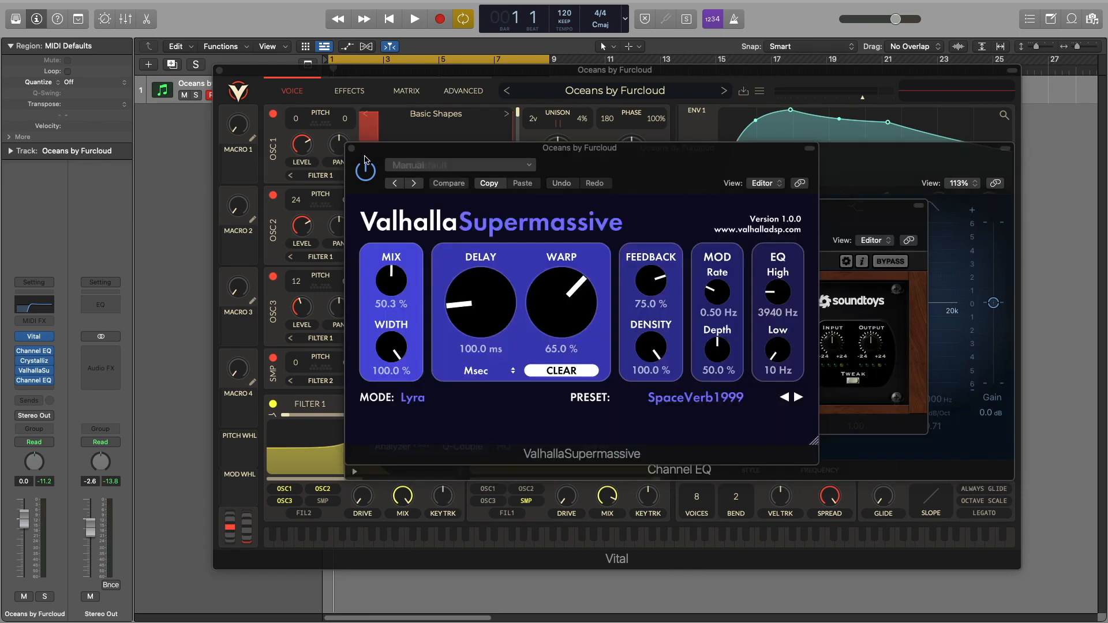
{"action": "left_click", "coordinate": [351, 148]}
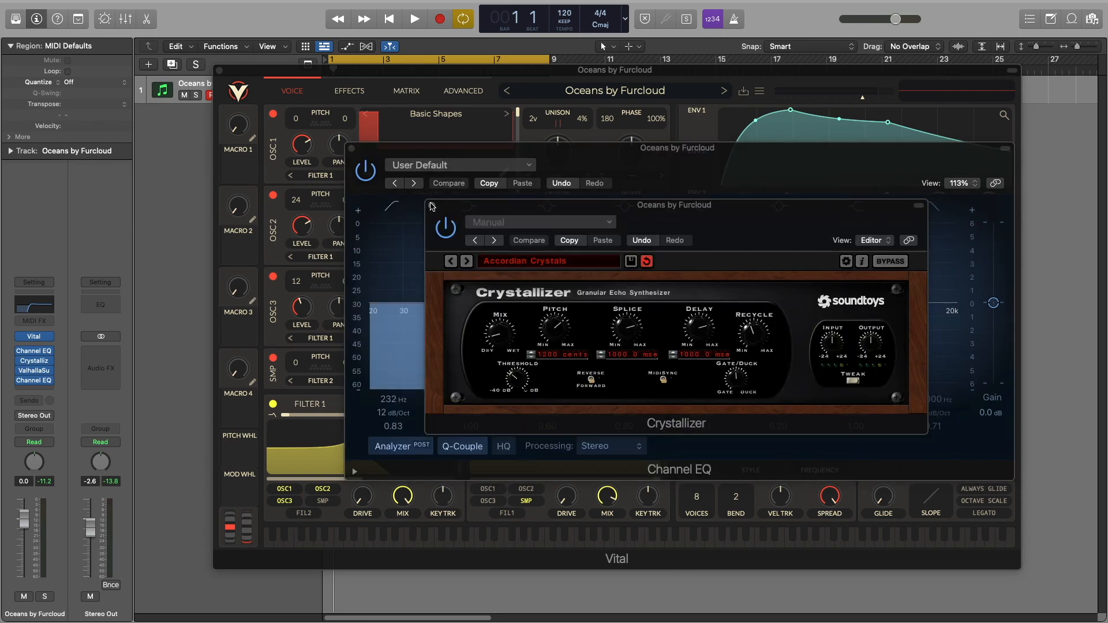
{"action": "left_click", "coordinate": [432, 205]}
{"action": "left_click", "coordinate": [352, 148]}
{"action": "left_click", "coordinate": [219, 70]}
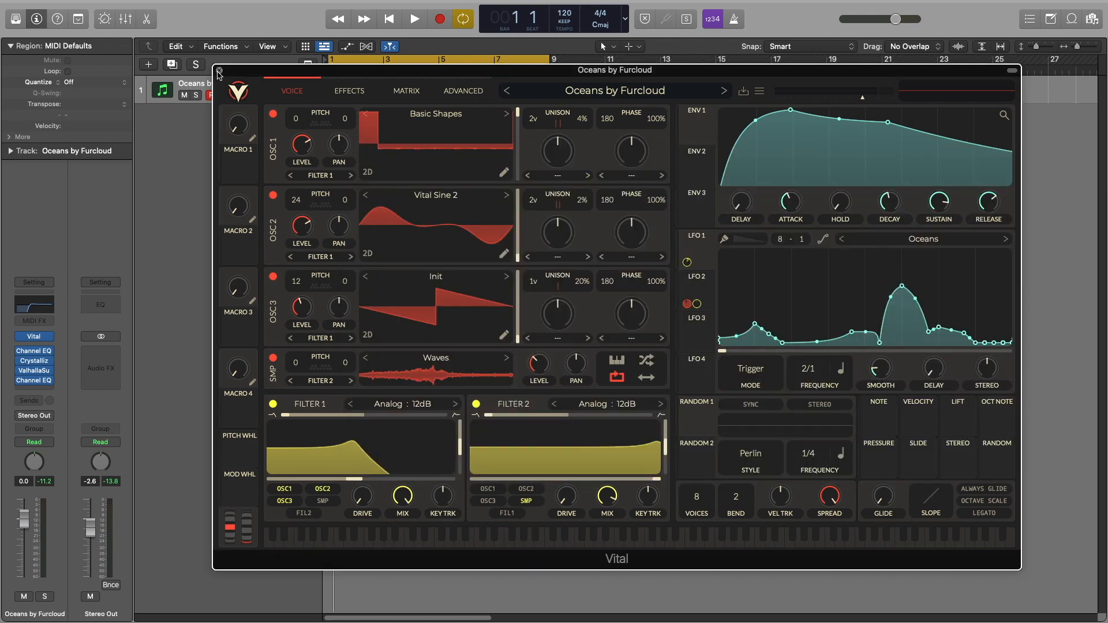
Play the region to compare the sound with Crystallizer bypassed and enabled, and stop playback
{"action": "left_click", "coordinate": [20, 361]}
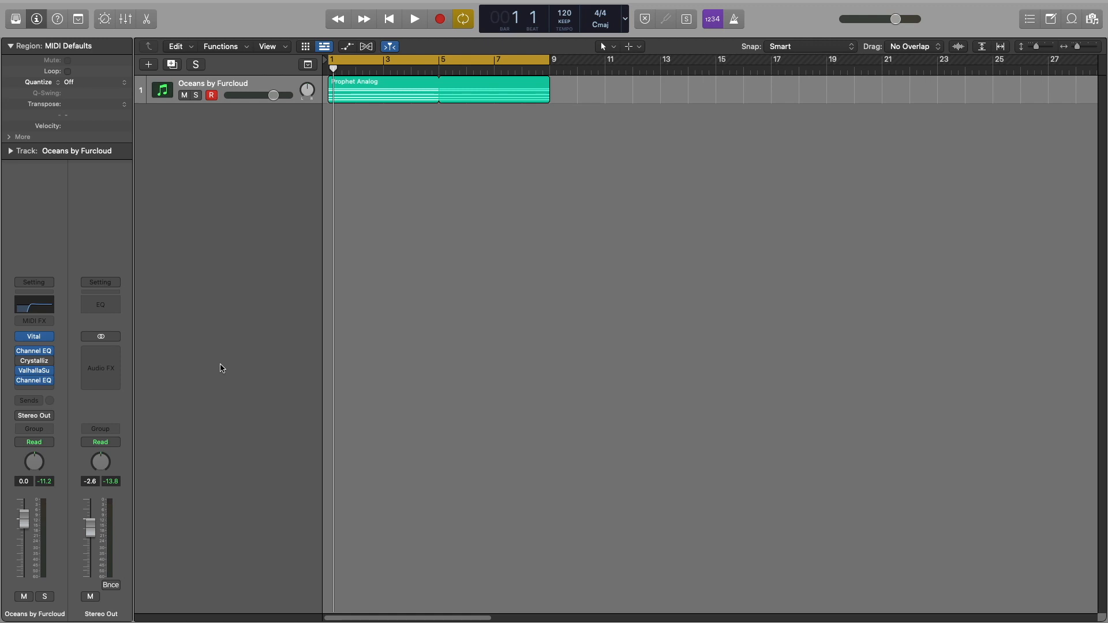
{"action": "key", "text": "space"}
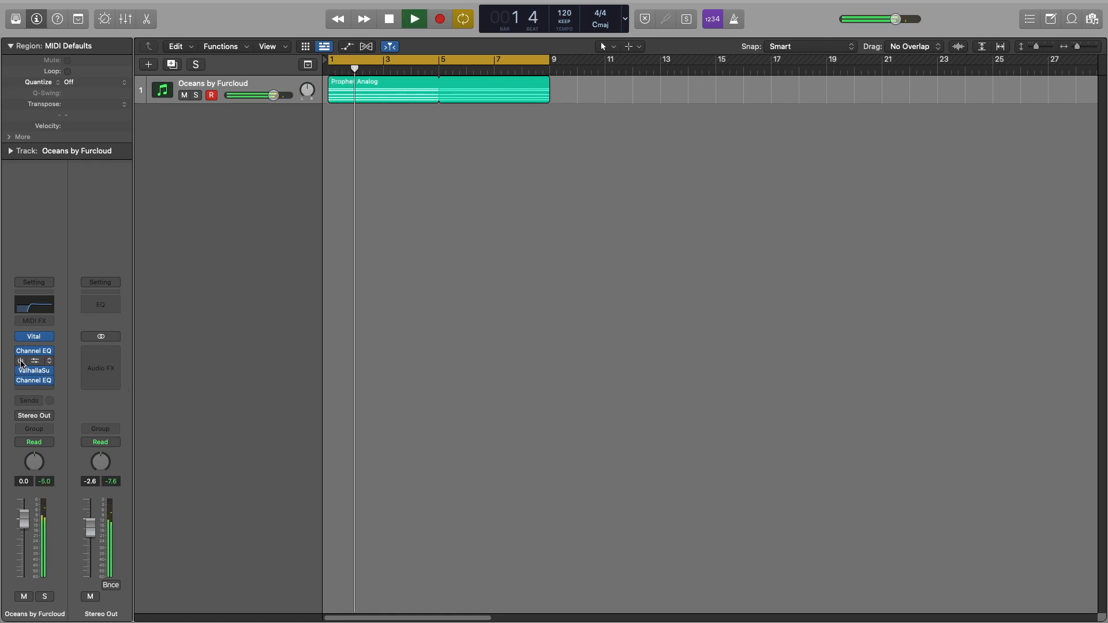
{"action": "key", "text": "space"}
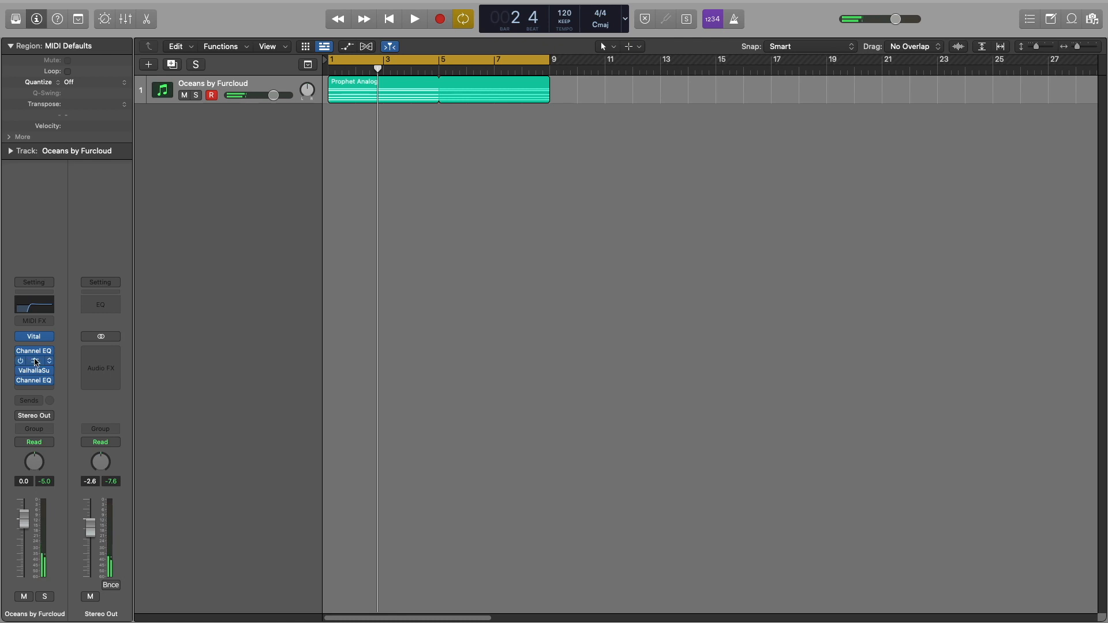
Open Crystallizer and raise its Mix amount while the region plays
{"action": "left_click", "coordinate": [35, 362]}
{"action": "key", "text": "space"}
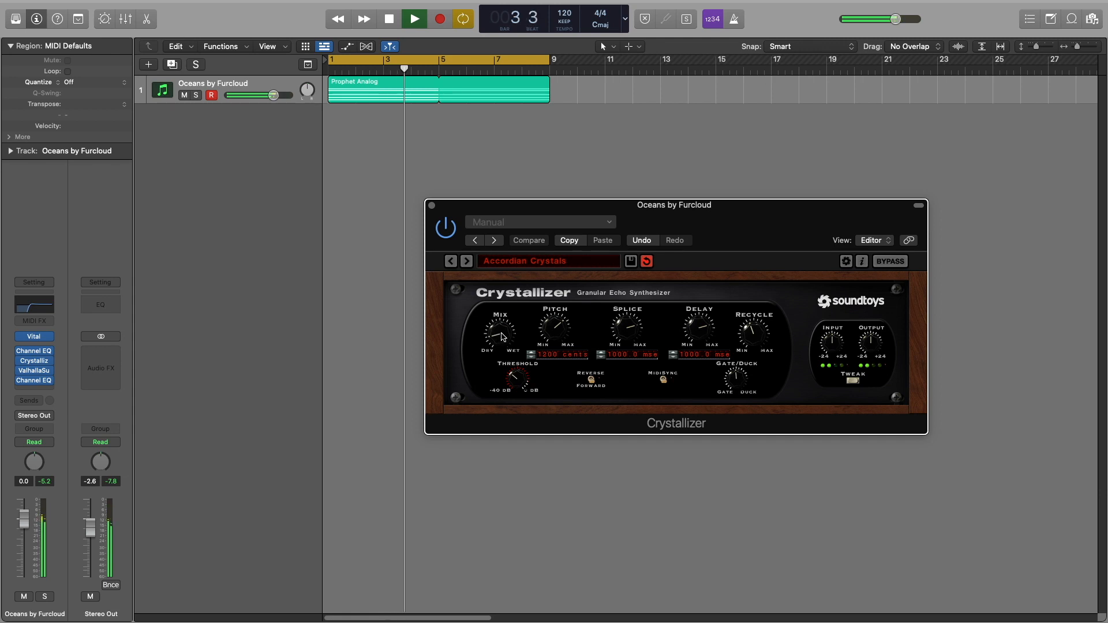
{"action": "mouse_move", "coordinate": [500, 338]}
{"action": "left_mouse_down"}
{"action": "mouse_move", "coordinate": [509, 287]}
{"action": "mouse_move", "coordinate": [495, 319]}
{"action": "left_mouse_up"}
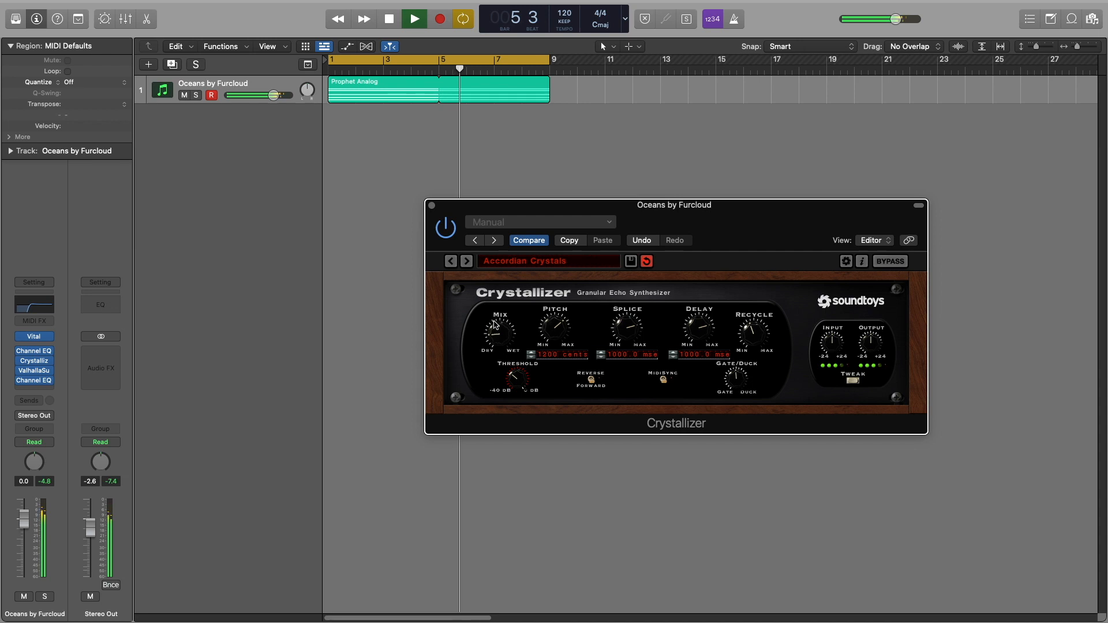
Stop playback, switch Crystallizer off and back on, and close its window
{"action": "key", "text": "space"}
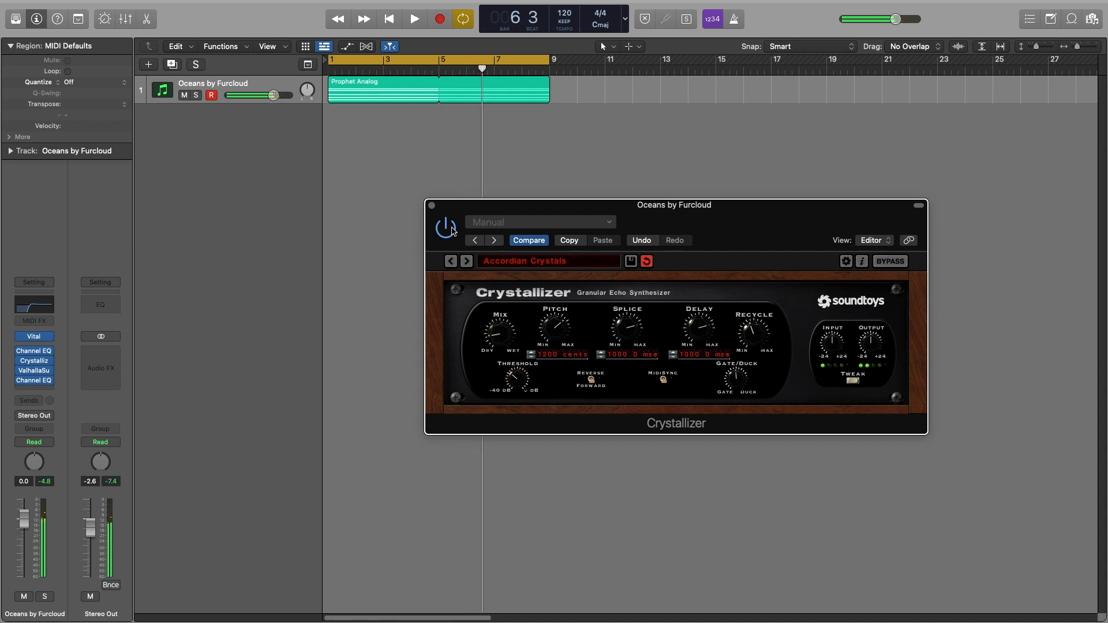
{"action": "left_click", "coordinate": [446, 229]}
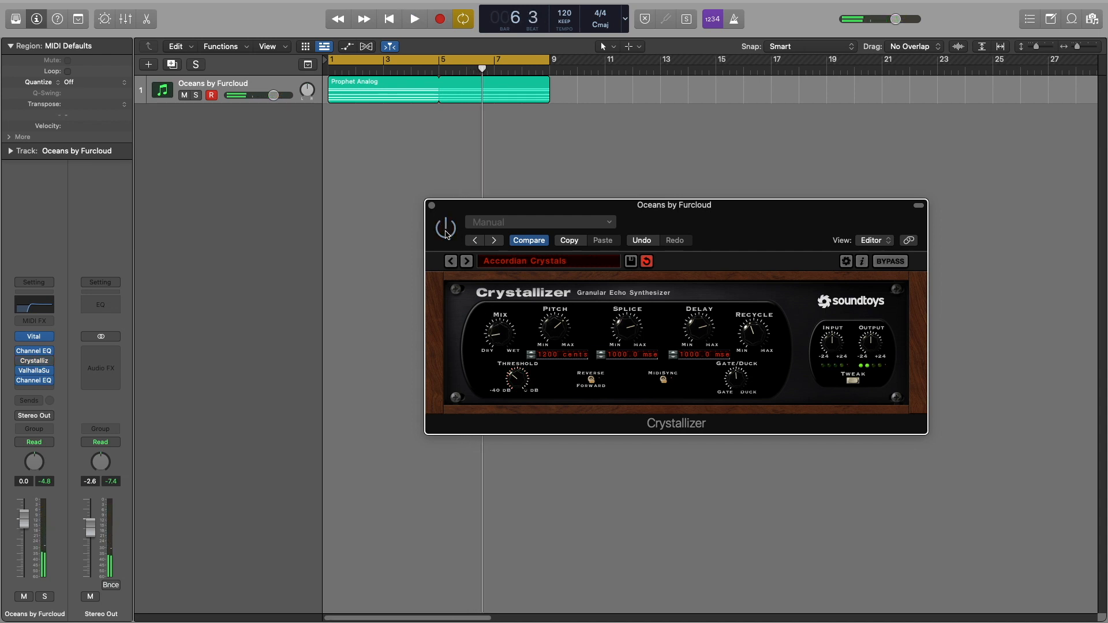
{"action": "left_click", "coordinate": [441, 228]}
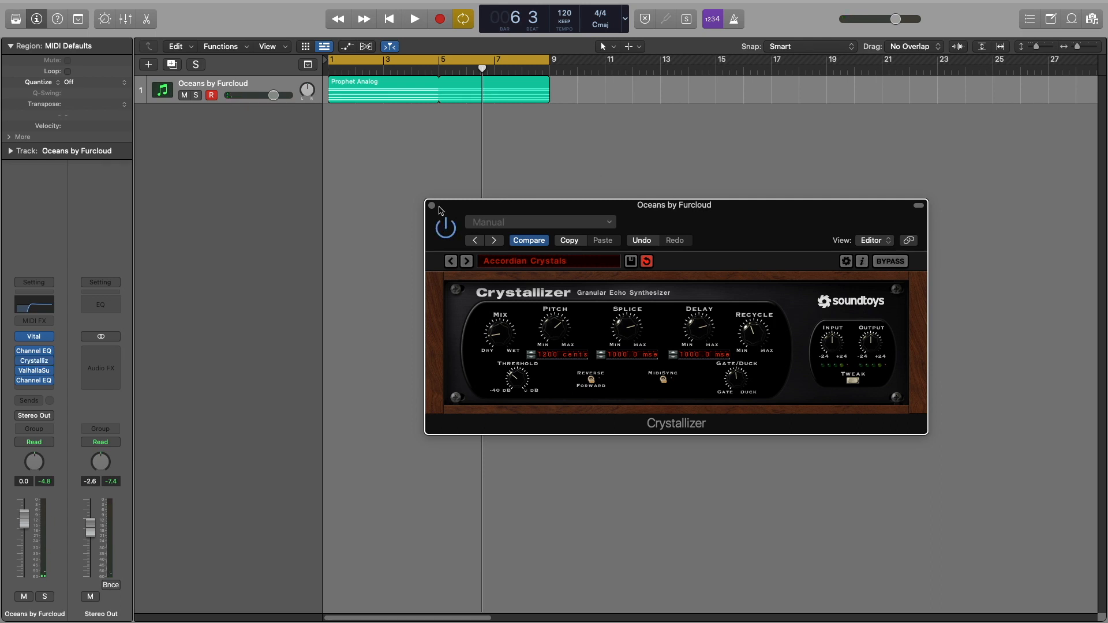
{"action": "left_click", "coordinate": [432, 207]}
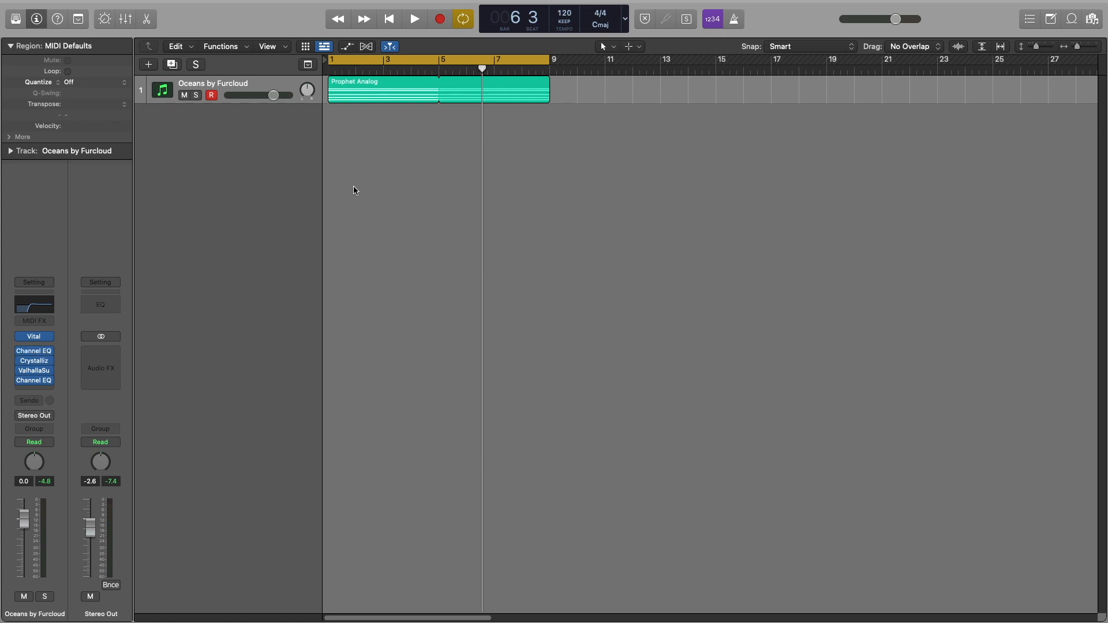
Duplicate the Oceans by Furcloud track, copy the Prophet Analog region onto the new track, and reselect the original track
{"action": "left_click", "coordinate": [367, 102]}
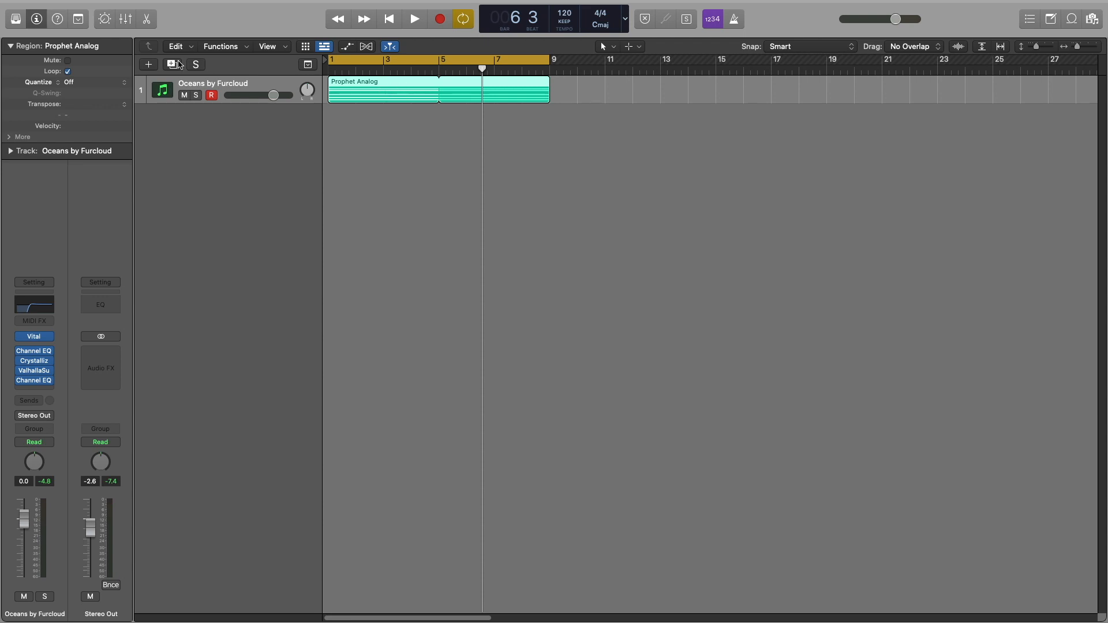
{"action": "key", "text": "super+d"}
{"action": "key", "text": "Return"}
{"action": "key", "text": "super+v"}
{"action": "left_click", "coordinate": [261, 88]}
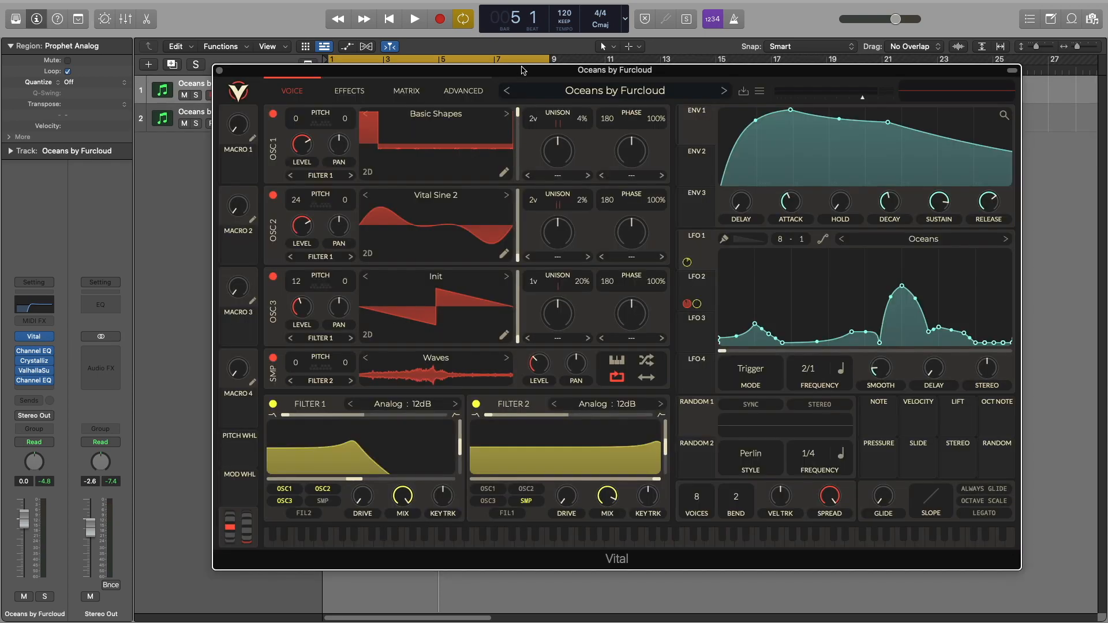
Mute the original track and bypass Crystallizer, ValhallaSupermassive and the last Channel EQ on the duplicate track
{"action": "left_click_drag", "start_coordinate": [525, 69], "coordinate": [556, 237]}
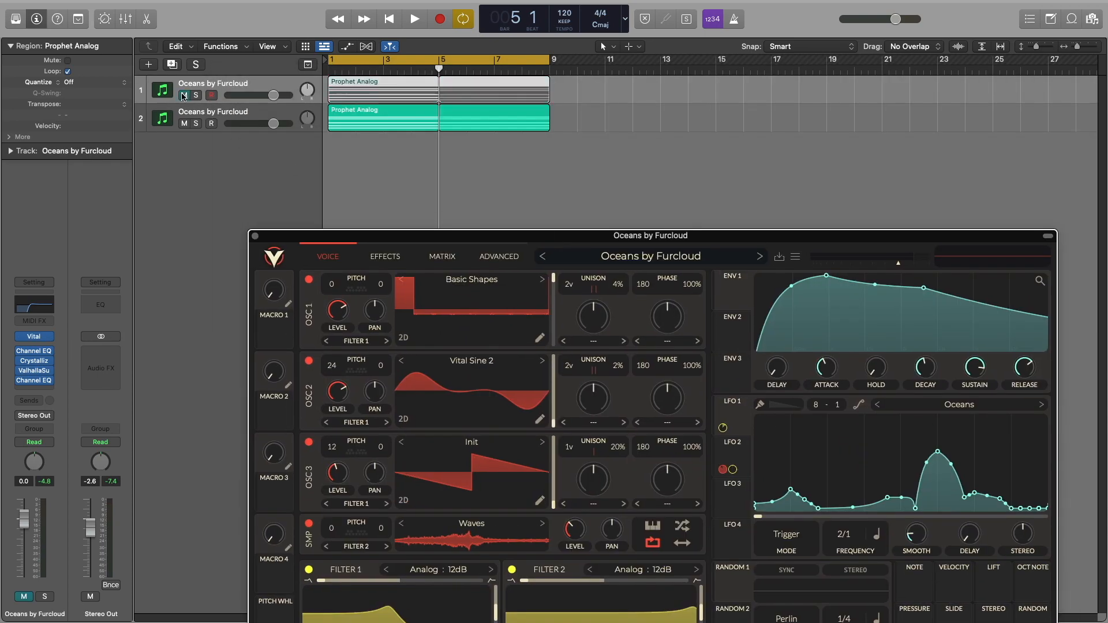
{"action": "left_click", "coordinate": [184, 95]}
{"action": "left_click", "coordinate": [247, 119]}
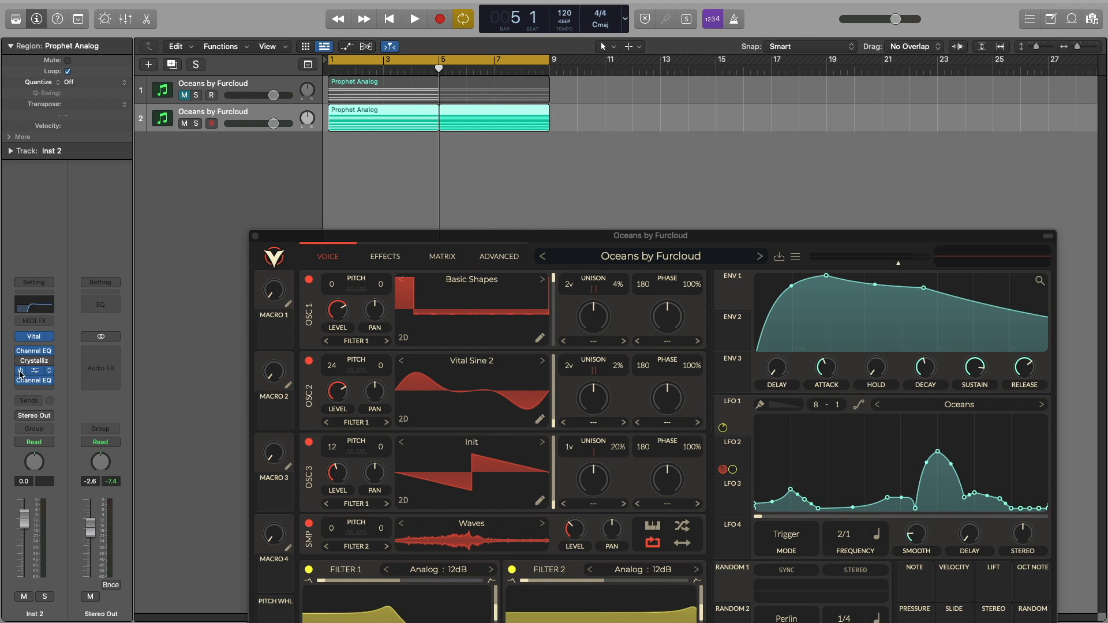
{"action": "left_click", "coordinate": [21, 370]}
{"action": "left_click", "coordinate": [22, 381]}
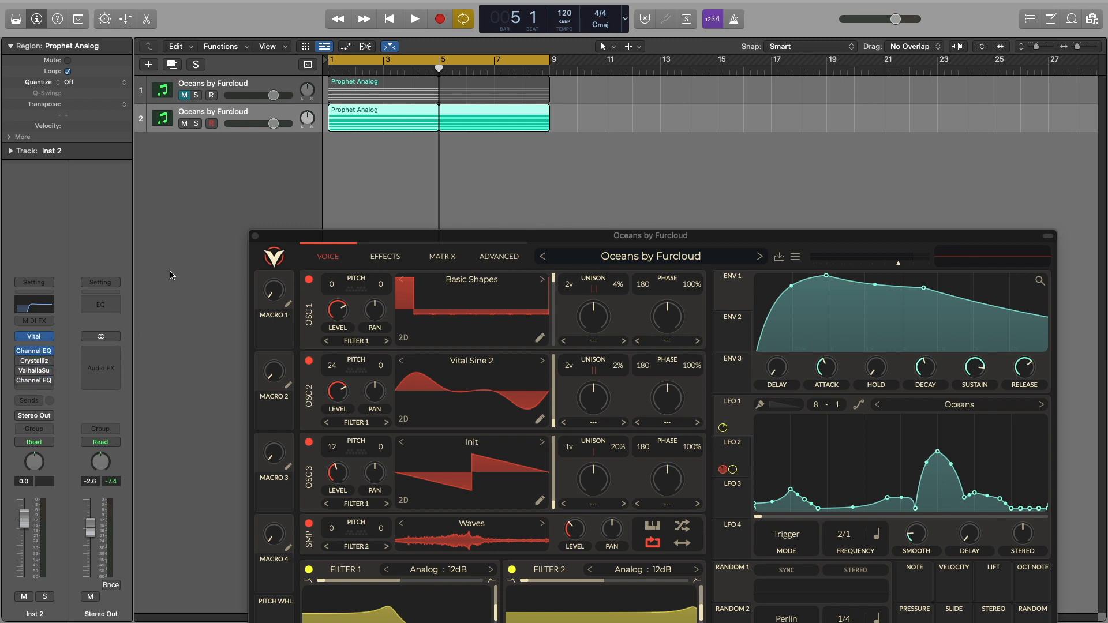
Open the duplicate track's Vital alongside the original's and initialize its preset
{"action": "left_click_drag", "start_coordinate": [411, 239], "coordinate": [341, 225]}
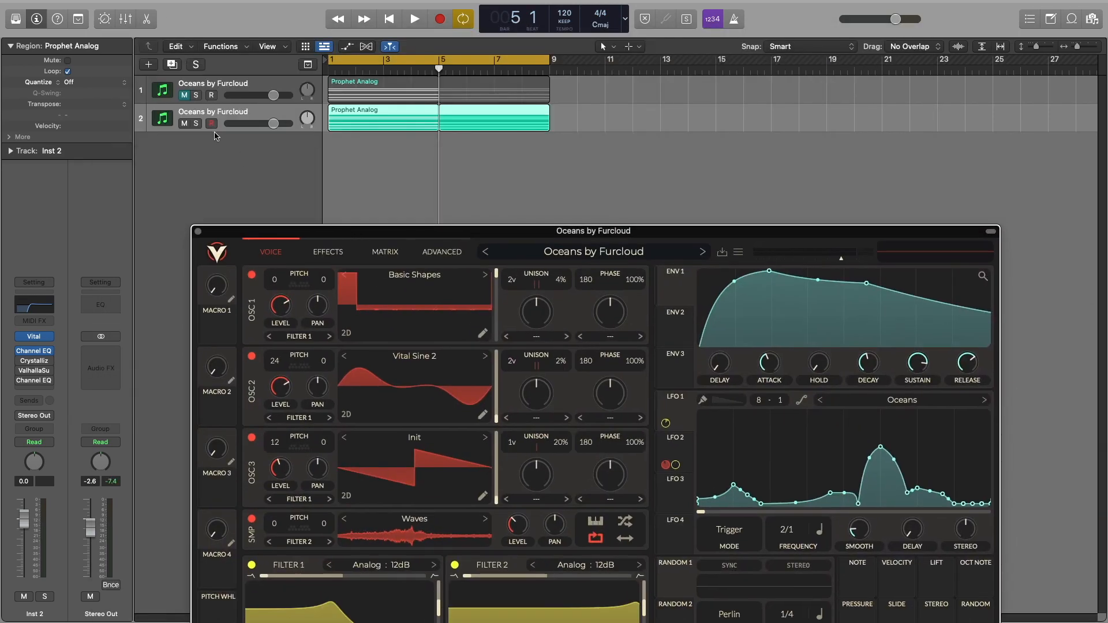
{"action": "left_click", "coordinate": [236, 87]}
{"action": "left_click", "coordinate": [238, 114]}
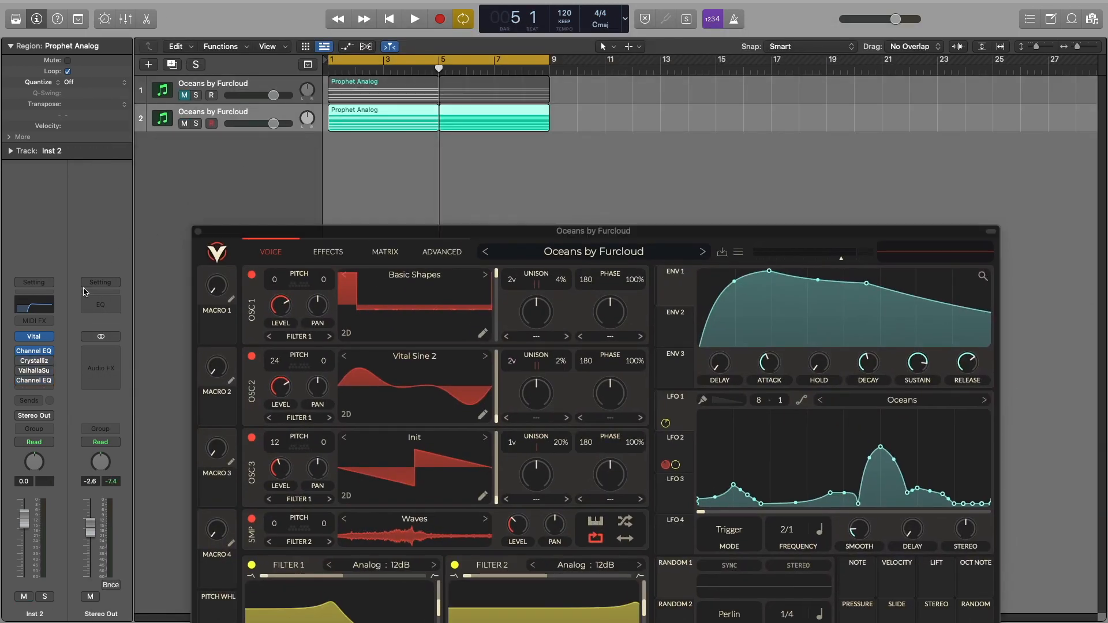
{"action": "left_click", "coordinate": [36, 338]}
{"action": "left_click_drag", "start_coordinate": [260, 231], "coordinate": [69, 38]}
{"action": "left_click_drag", "start_coordinate": [876, 116], "coordinate": [712, 91]}
{"action": "left_click", "coordinate": [680, 118]}
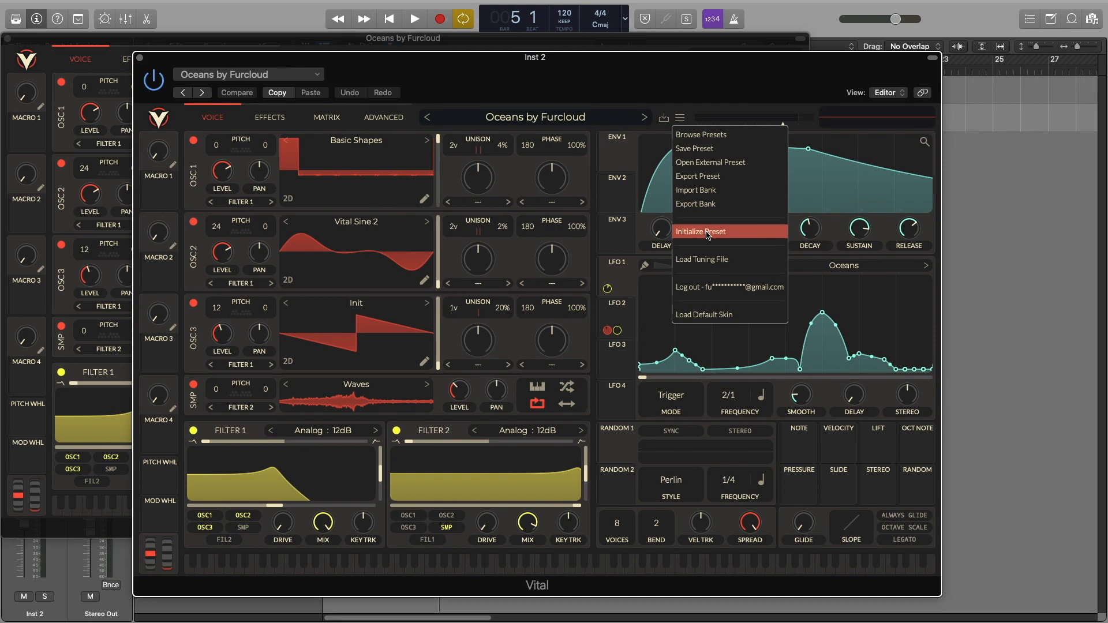
{"action": "left_click", "coordinate": [709, 233]}
Hide the plug-in header of the initialized Vital window and arrange both Vital windows for comparison
{"action": "left_click_drag", "start_coordinate": [765, 76], "coordinate": [878, 145]}
{"action": "left_click", "coordinate": [1047, 126]}
{"action": "left_click_drag", "start_coordinate": [711, 43], "coordinate": [707, 18]}
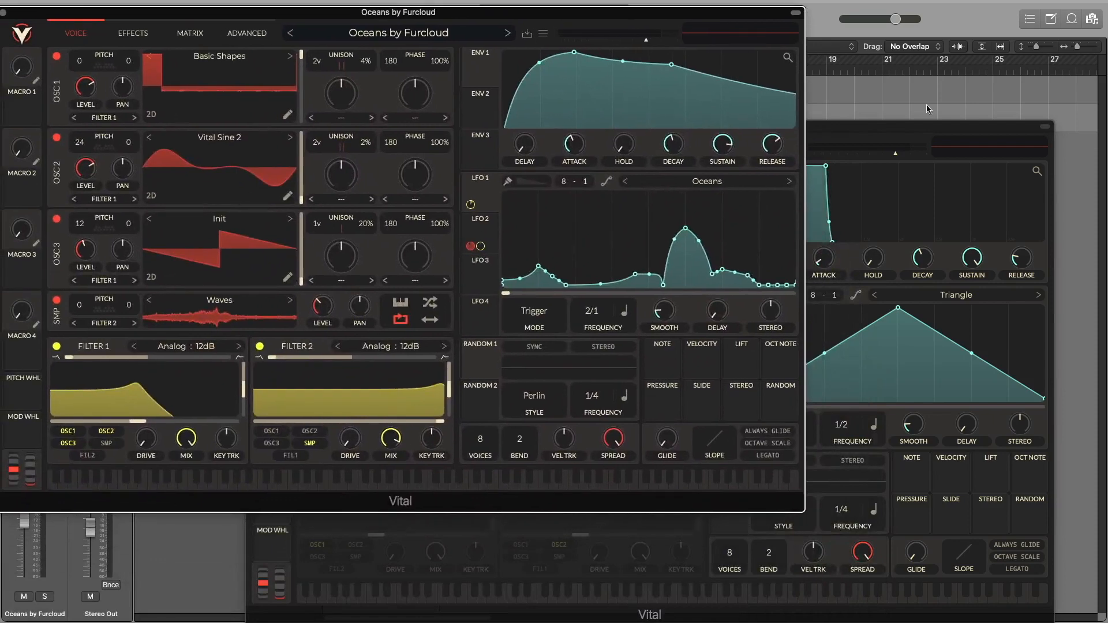
{"action": "left_click", "coordinate": [955, 132]}
{"action": "left_click_drag", "start_coordinate": [893, 129], "coordinate": [910, 98]}
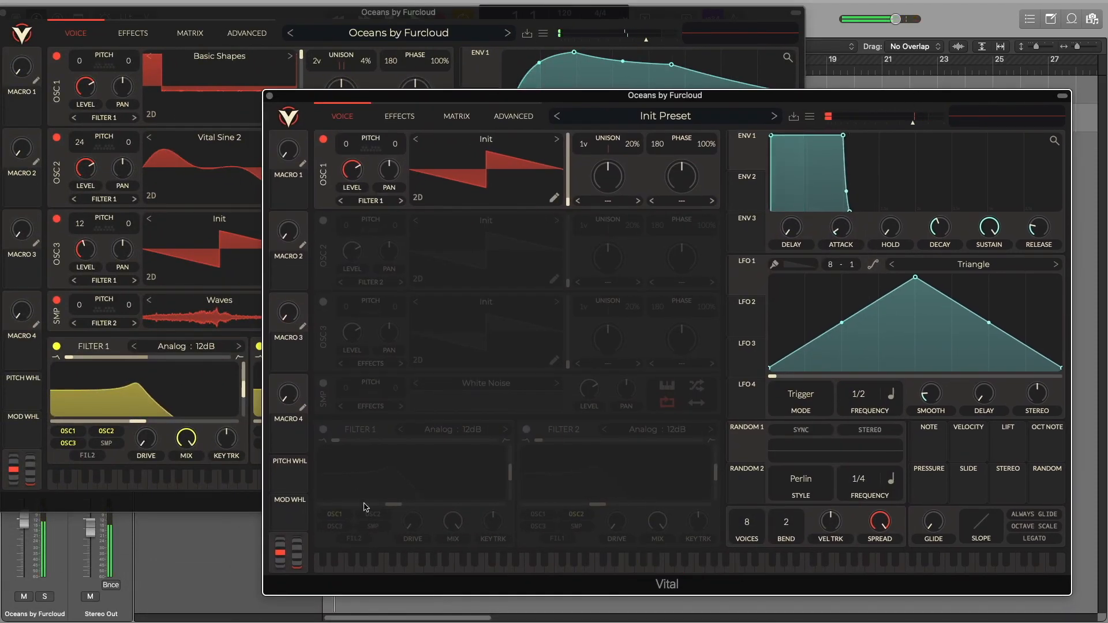
Enable Filter 1 in the Init Preset and route oscillators 1, 2 and 3 through it
{"action": "left_click", "coordinate": [323, 430]}
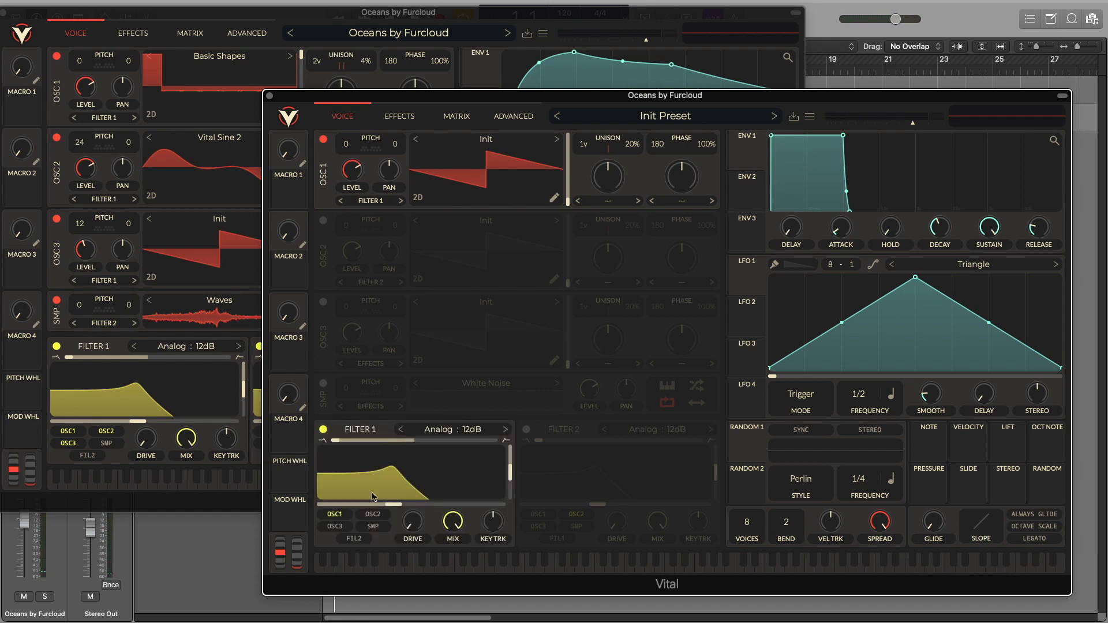
{"action": "left_click", "coordinate": [379, 517]}
{"action": "left_click", "coordinate": [336, 527]}
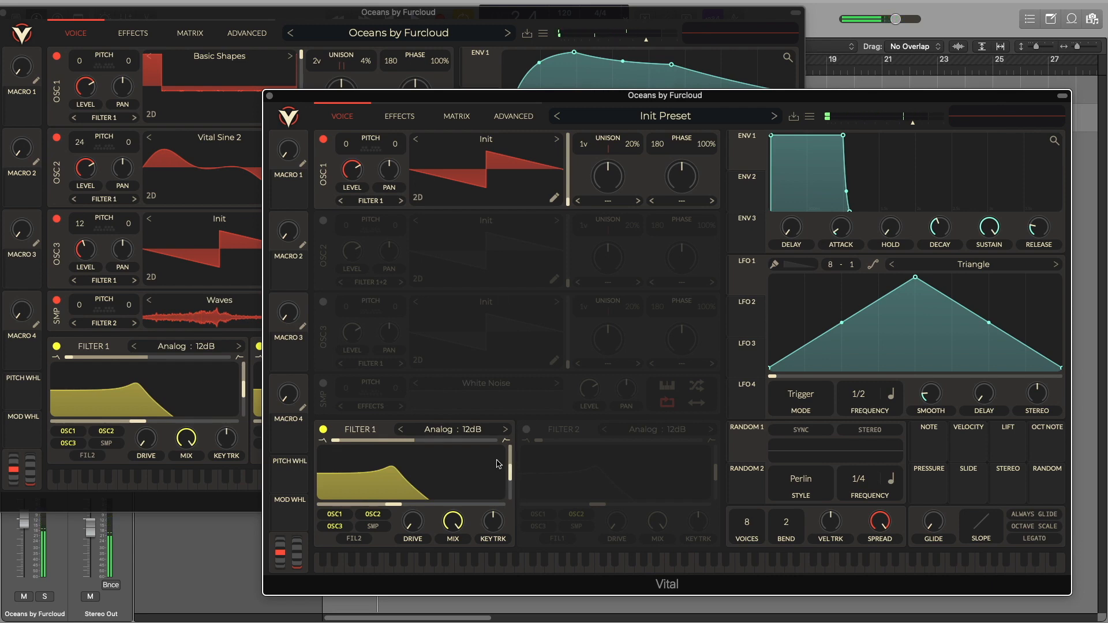
Enable Filter 2 with the sampler routed through it and set its mix to 90.84%
{"action": "left_click", "coordinate": [526, 430]}
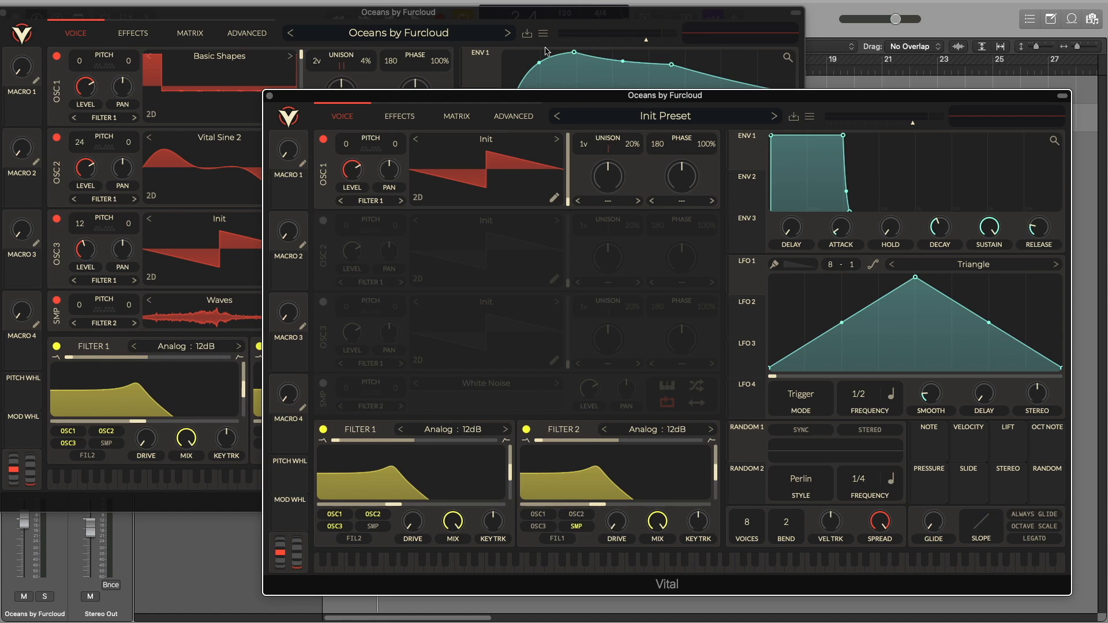
{"action": "left_click_drag", "start_coordinate": [543, 98], "coordinate": [558, 36]}
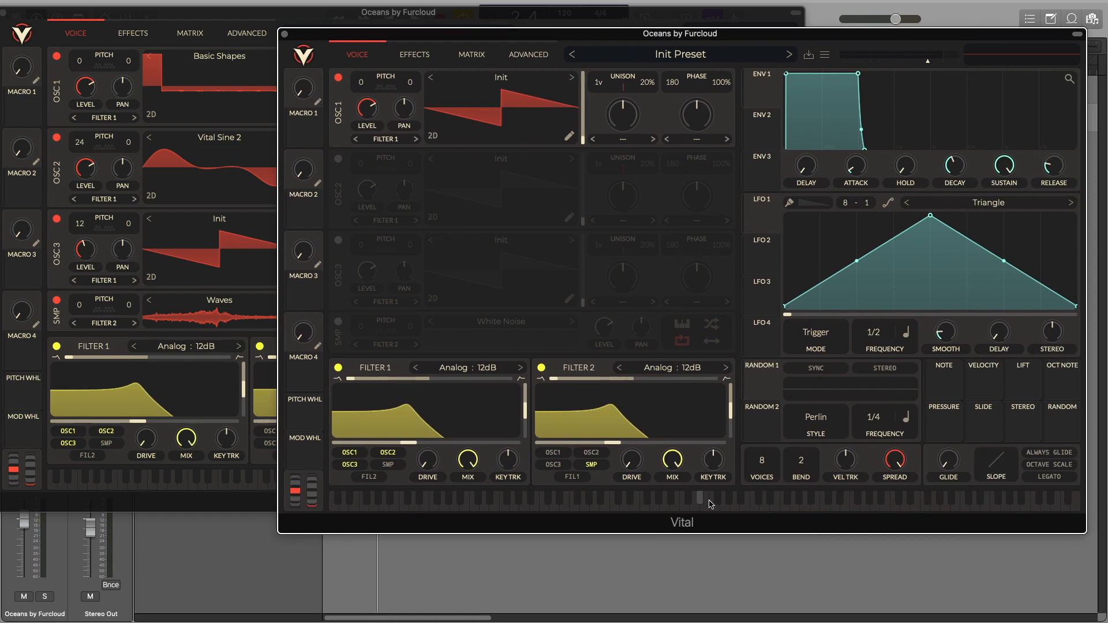
{"action": "left_click_drag", "start_coordinate": [675, 462], "coordinate": [677, 474]}
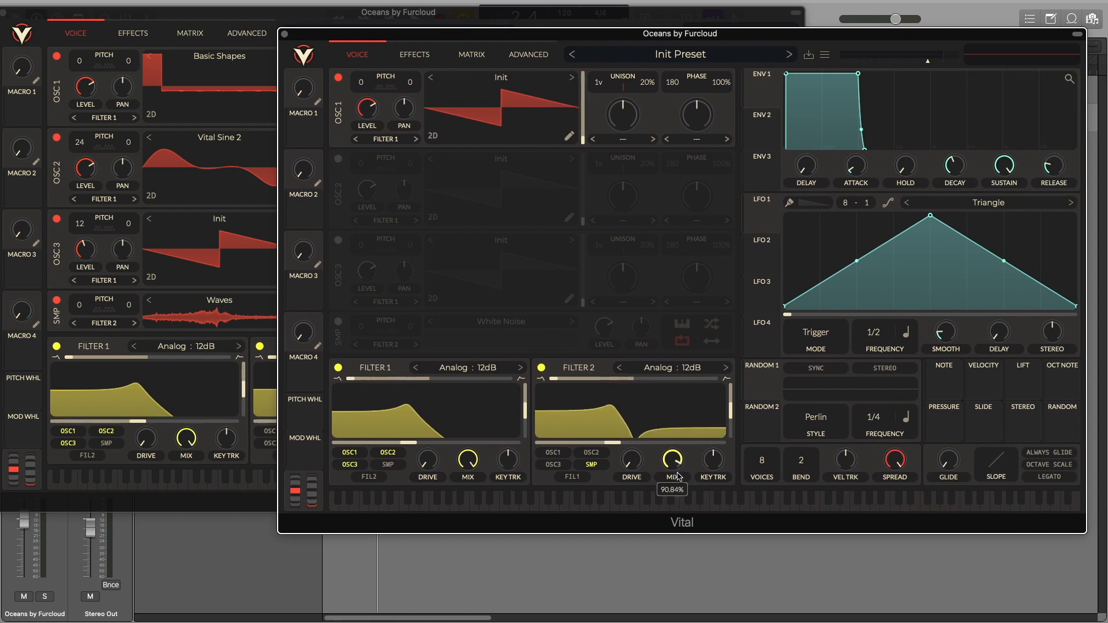
Load the Basic Shapes wavetable from the favorites into oscillator 1 of the Init Preset
{"action": "left_click_drag", "start_coordinate": [581, 33], "coordinate": [796, 49]}
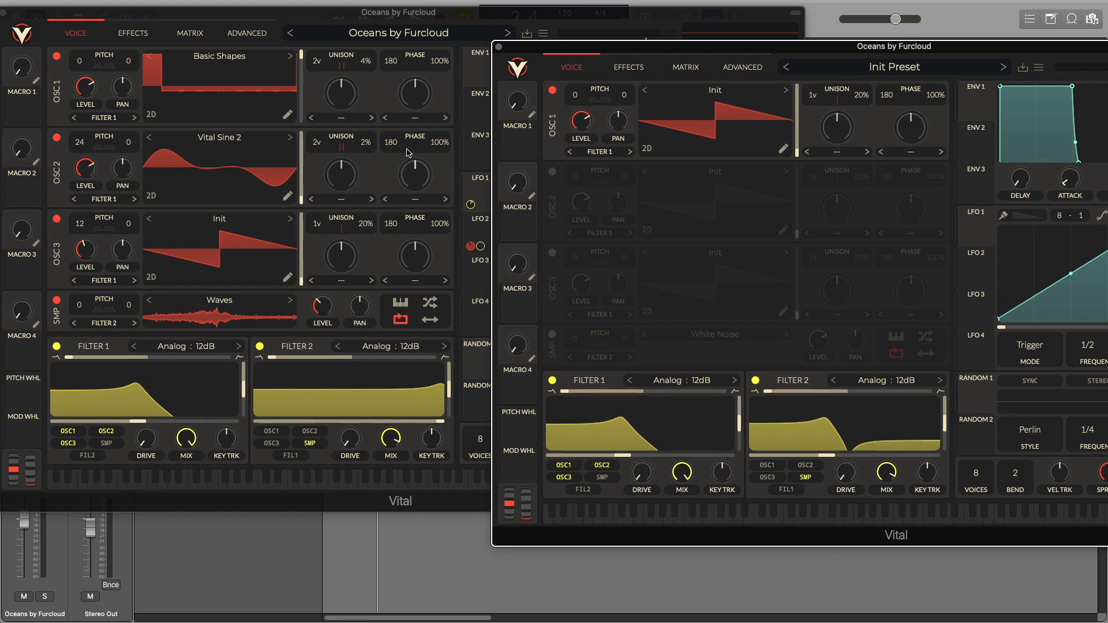
{"action": "left_click_drag", "start_coordinate": [741, 47], "coordinate": [479, 93]}
{"action": "left_click", "coordinate": [490, 134]}
{"action": "left_click", "coordinate": [591, 176]}
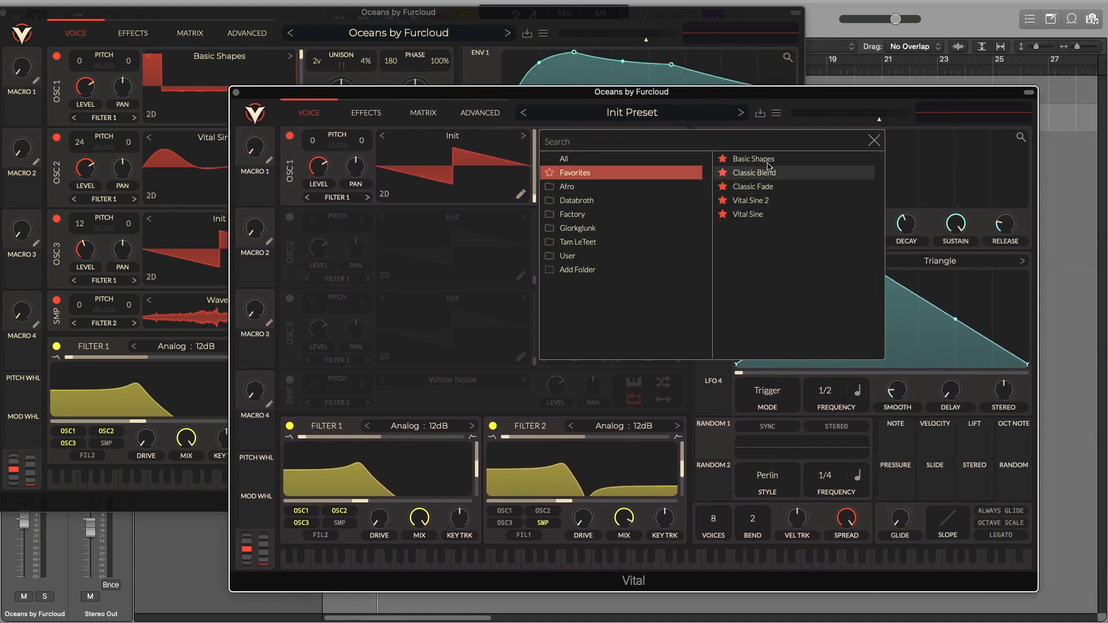
{"action": "left_click", "coordinate": [756, 158]}
{"action": "left_click", "coordinate": [874, 140]}
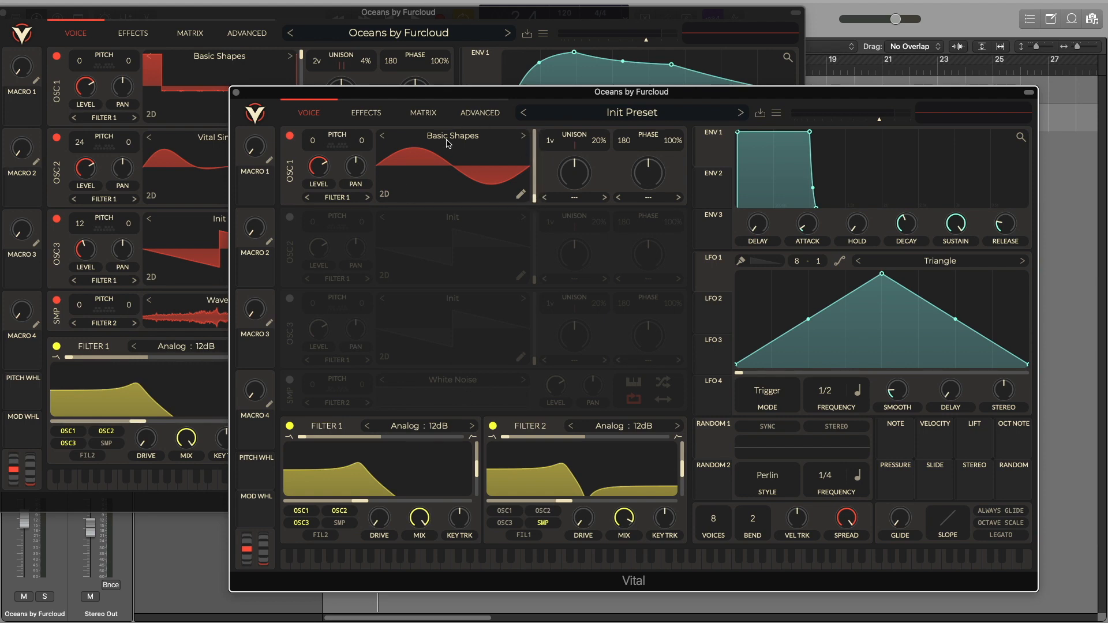
Raise oscillator 1's wavetable position to the narrow pulse shape and set its unison to 2 voices with 4% detune
{"action": "mouse_move", "coordinate": [534, 197]}
{"action": "left_click_drag", "start_coordinate": [534, 195], "coordinate": [536, 123]}
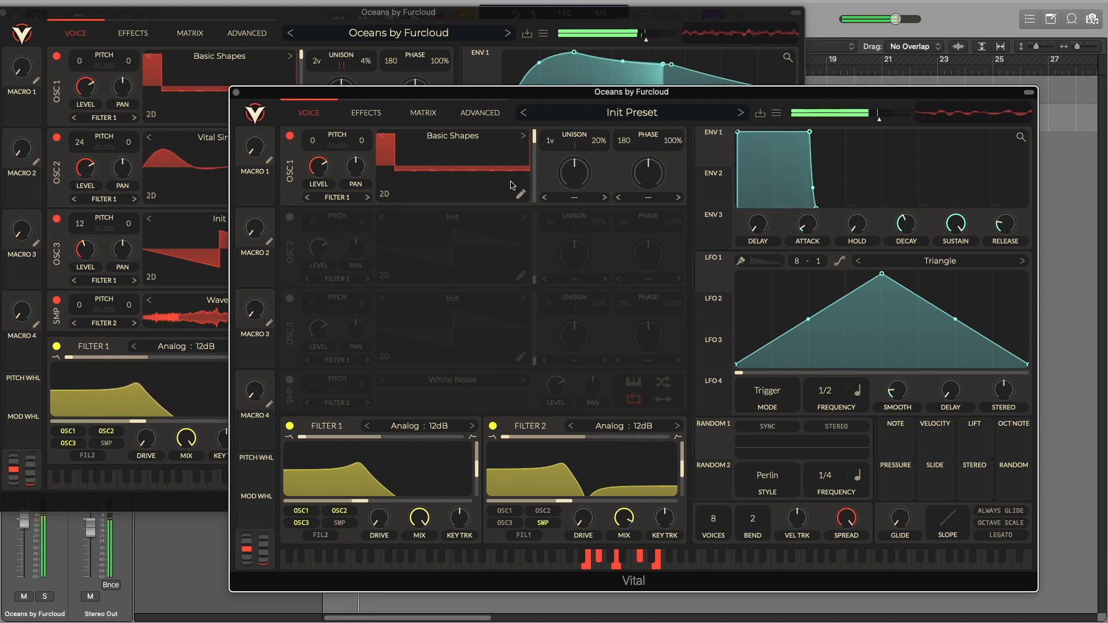
{"action": "scroll", "coordinate": [553, 140], "scroll_direction": "up", "scroll_amount": 1}
{"action": "scroll", "coordinate": [601, 141], "scroll_direction": "down", "scroll_amount": 1}
{"action": "left_click_drag", "start_coordinate": [603, 156], "coordinate": [602, 172]}
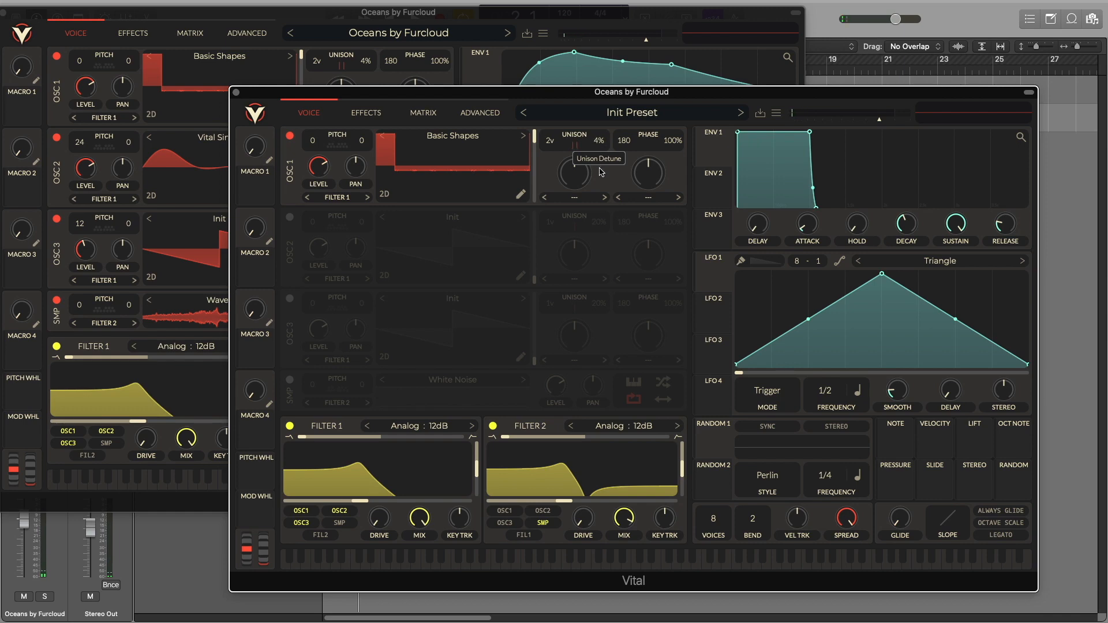
Enable oscillator 2 transposed 24 semitones, using the Vital Sine 2 wavetable with 2 unison voices and 2% detune
{"action": "left_click", "coordinate": [290, 217]}
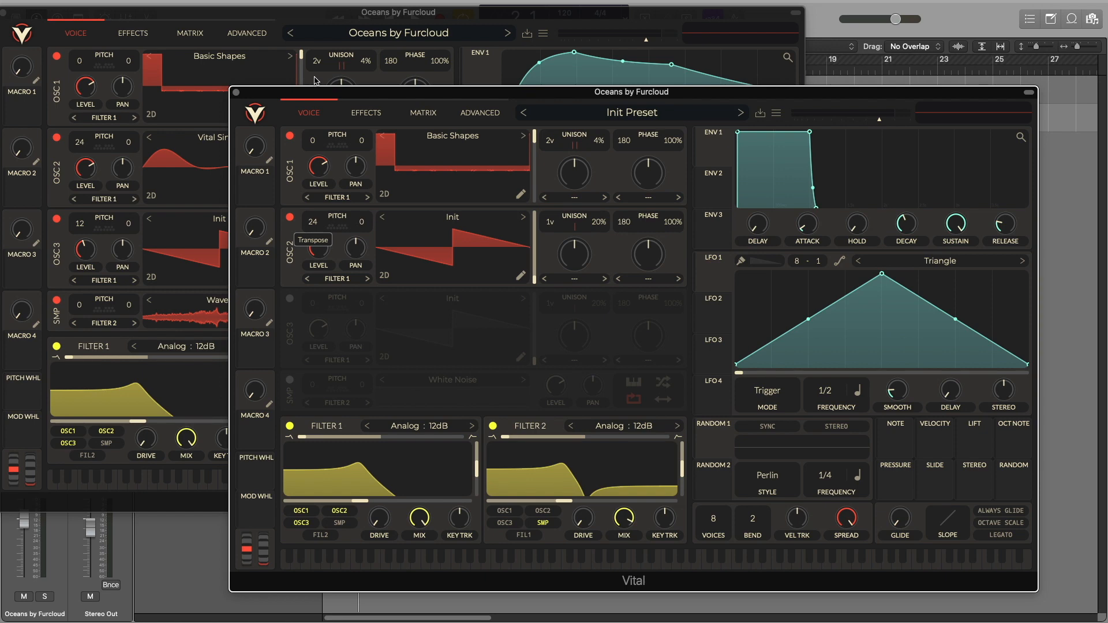
{"action": "left_click_drag", "start_coordinate": [477, 96], "coordinate": [625, 81]}
{"action": "left_click", "coordinate": [609, 208]}
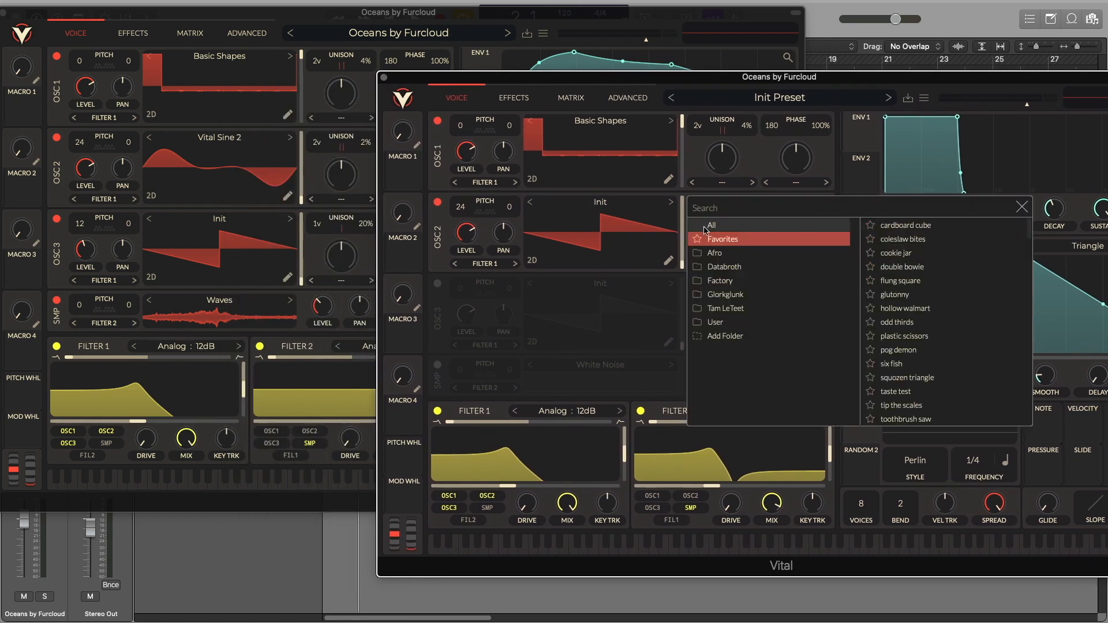
{"action": "left_click", "coordinate": [729, 243]}
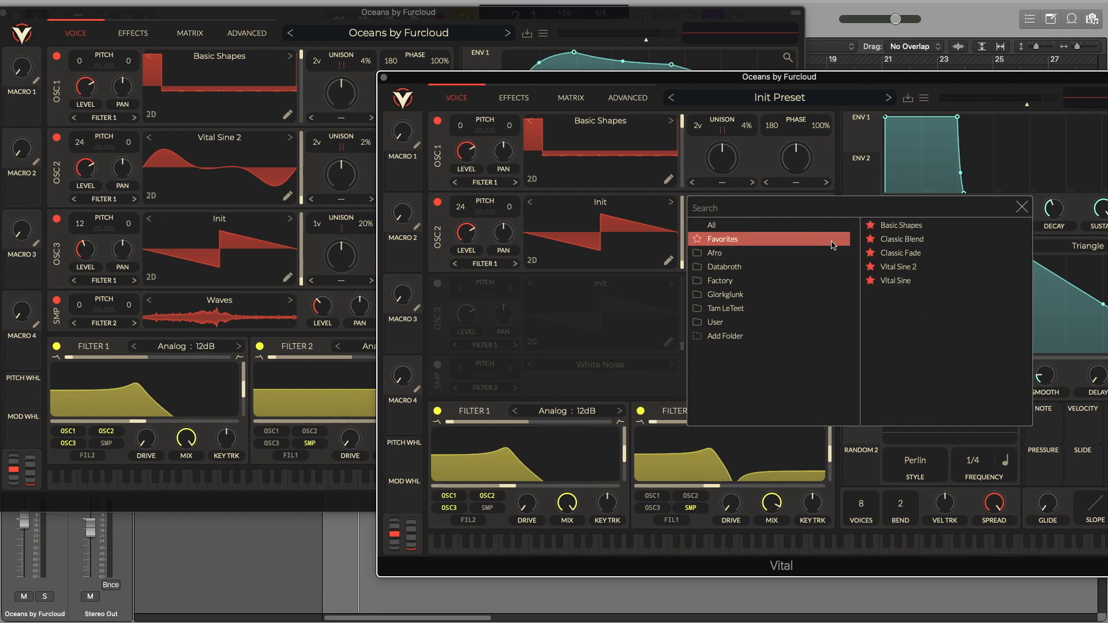
{"action": "left_click", "coordinate": [924, 268]}
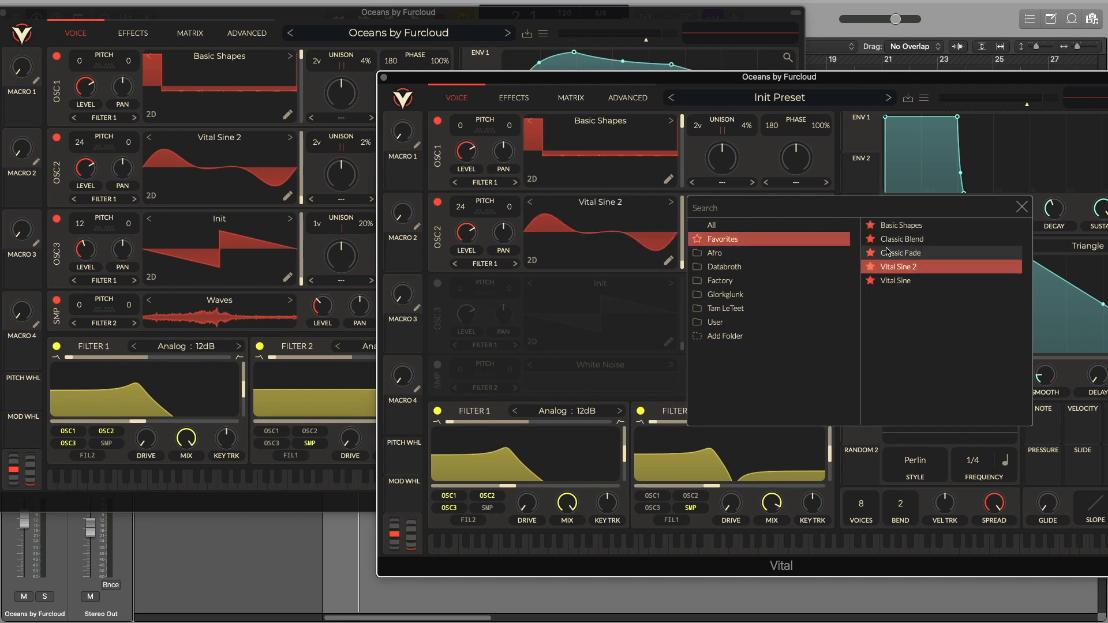
{"action": "left_click", "coordinate": [1021, 206]}
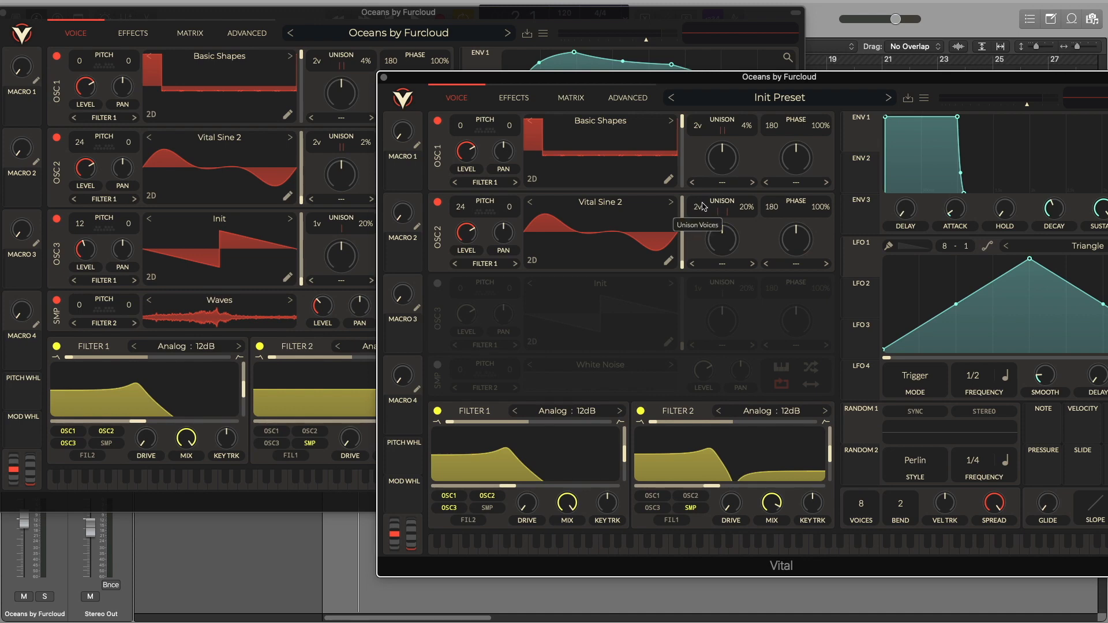
{"action": "left_click_drag", "start_coordinate": [751, 209], "coordinate": [750, 227]}
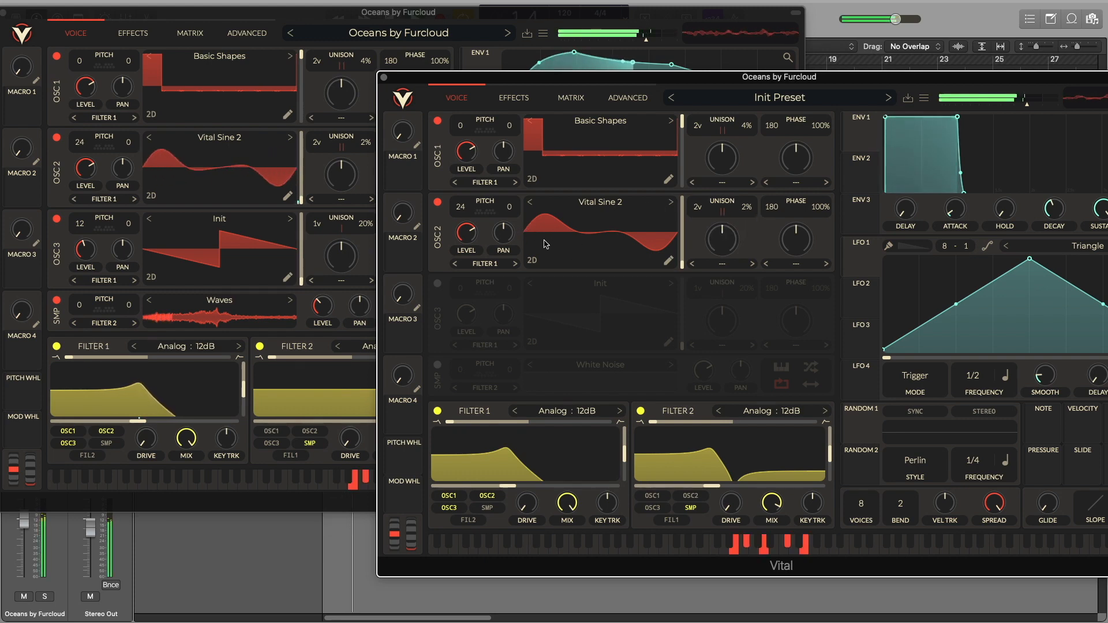
Enable oscillator 3 with its level at 0.158 and transpose it 12 semitones, keeping the Init wavetable
{"action": "left_click", "coordinate": [439, 285]}
{"action": "left_click_drag", "start_coordinate": [465, 315], "coordinate": [463, 349]}
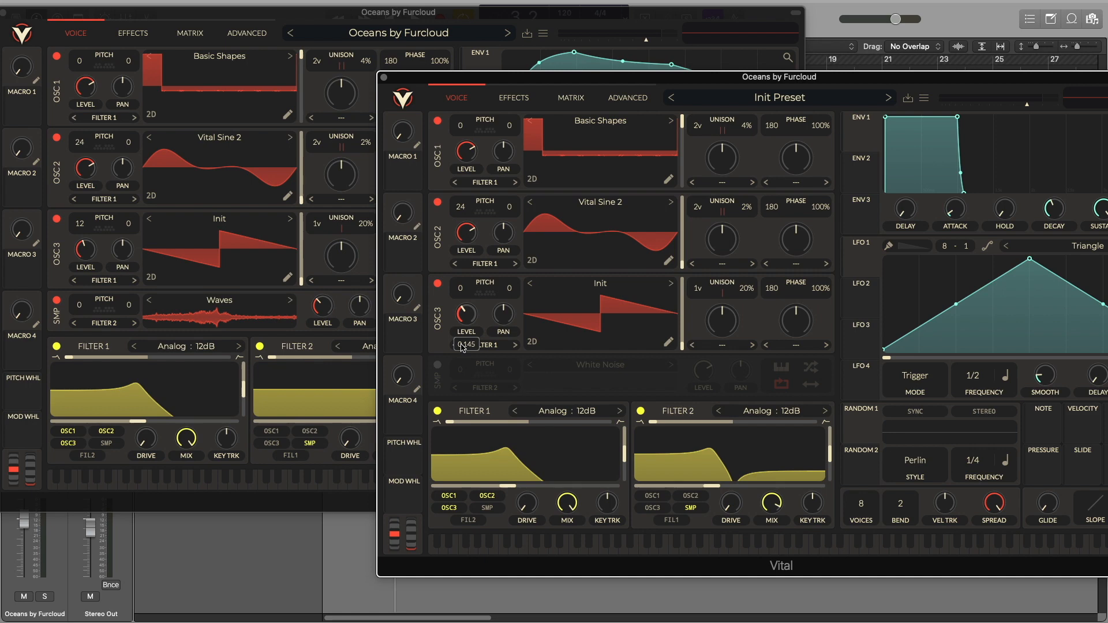
{"action": "left_click_drag", "start_coordinate": [465, 326], "coordinate": [465, 324]}
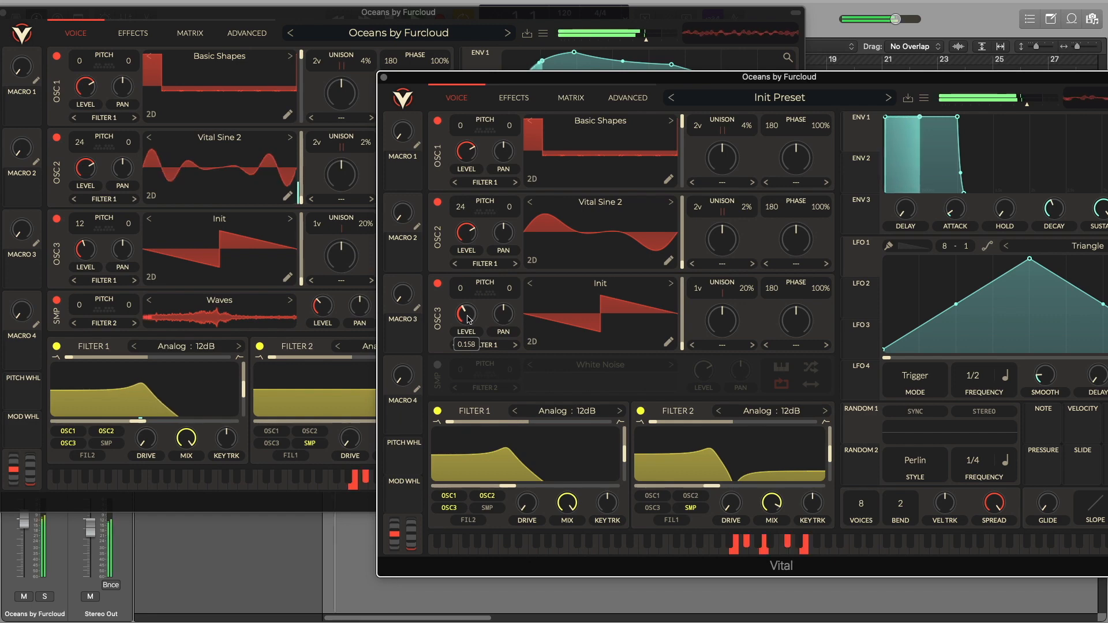
{"action": "left_click_drag", "start_coordinate": [460, 288], "coordinate": [468, 226]}
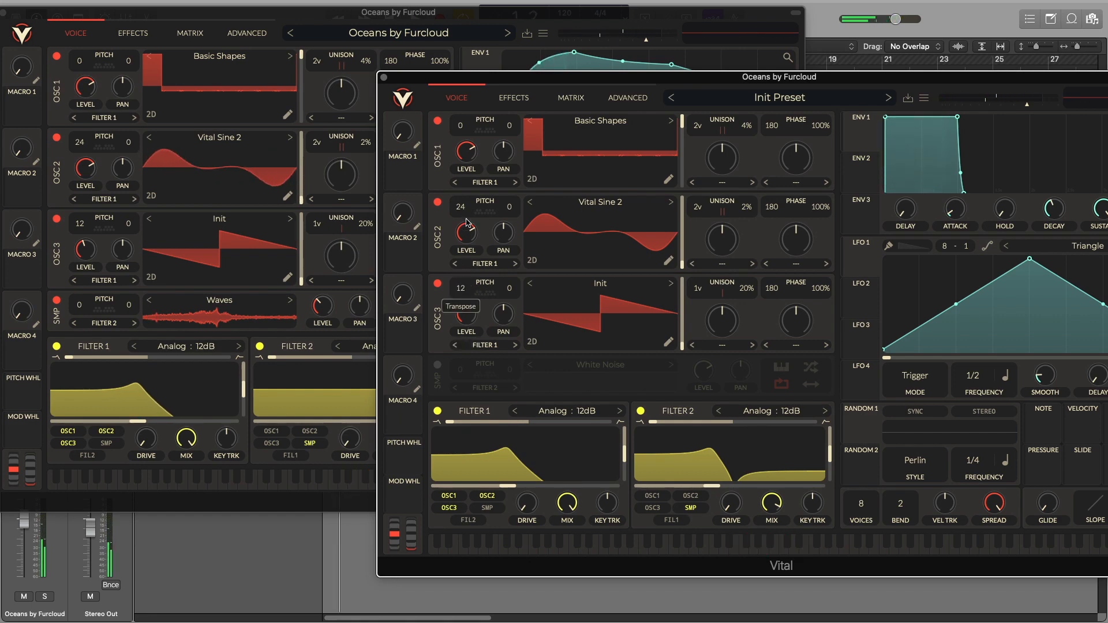
{"action": "left_click_drag", "start_coordinate": [465, 221], "coordinate": [466, 223]}
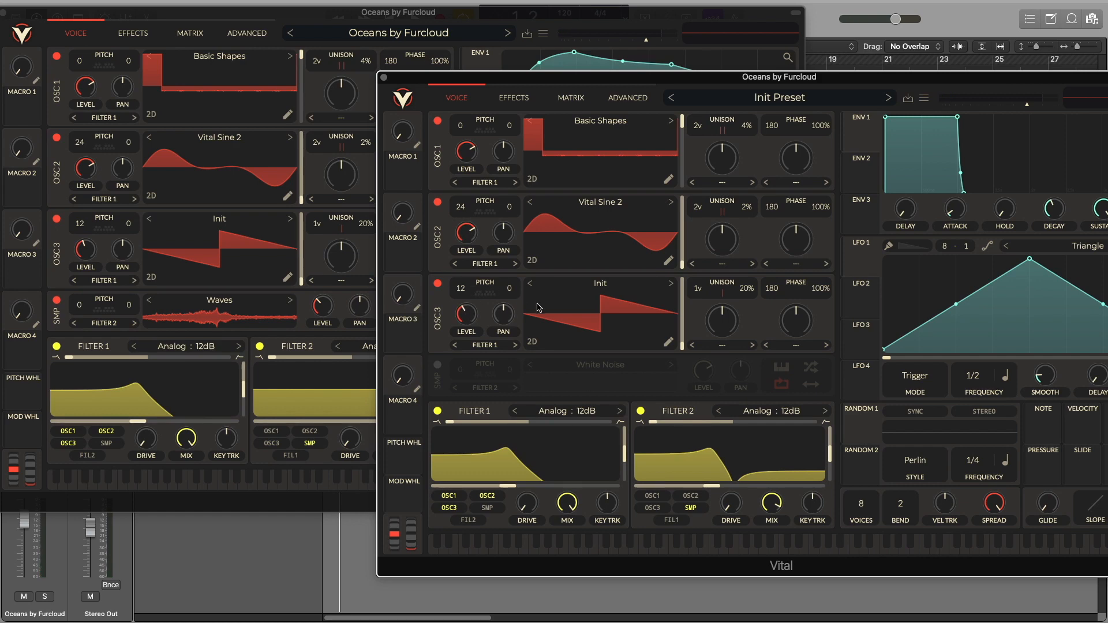
{"action": "mouse_move", "coordinate": [521, 85]}
{"action": "left_mouse_down"}
{"action": "mouse_move", "coordinate": [714, 96]}
{"action": "mouse_move", "coordinate": [520, 71]}
{"action": "left_mouse_up"}
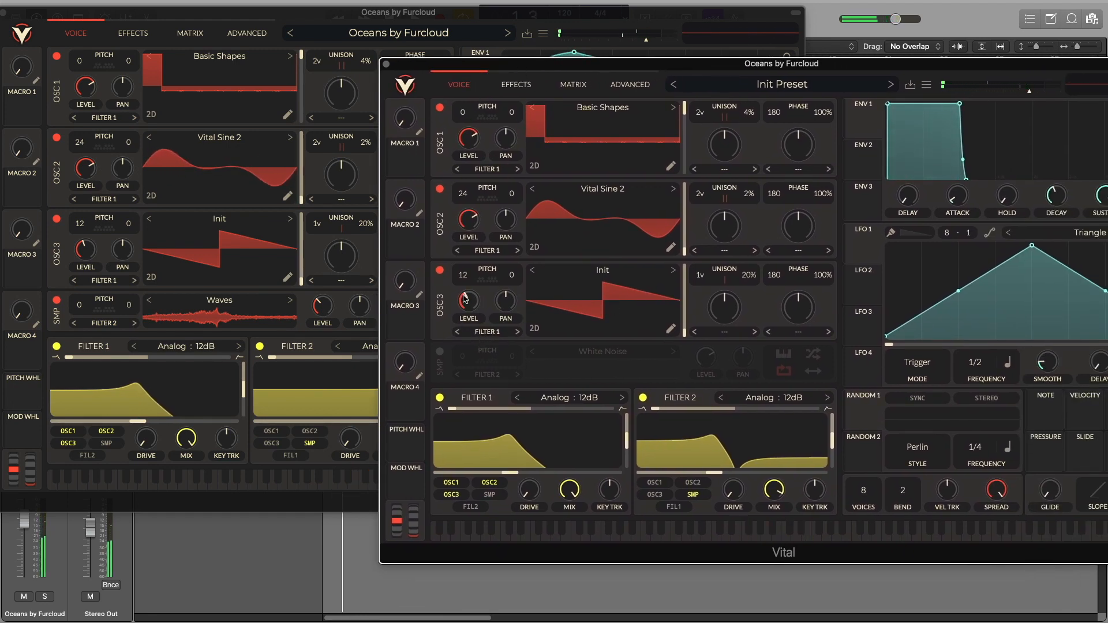
Enable the sampler in the Init Preset, load the factory Waves sample and lower its level
{"action": "left_click", "coordinate": [440, 356]}
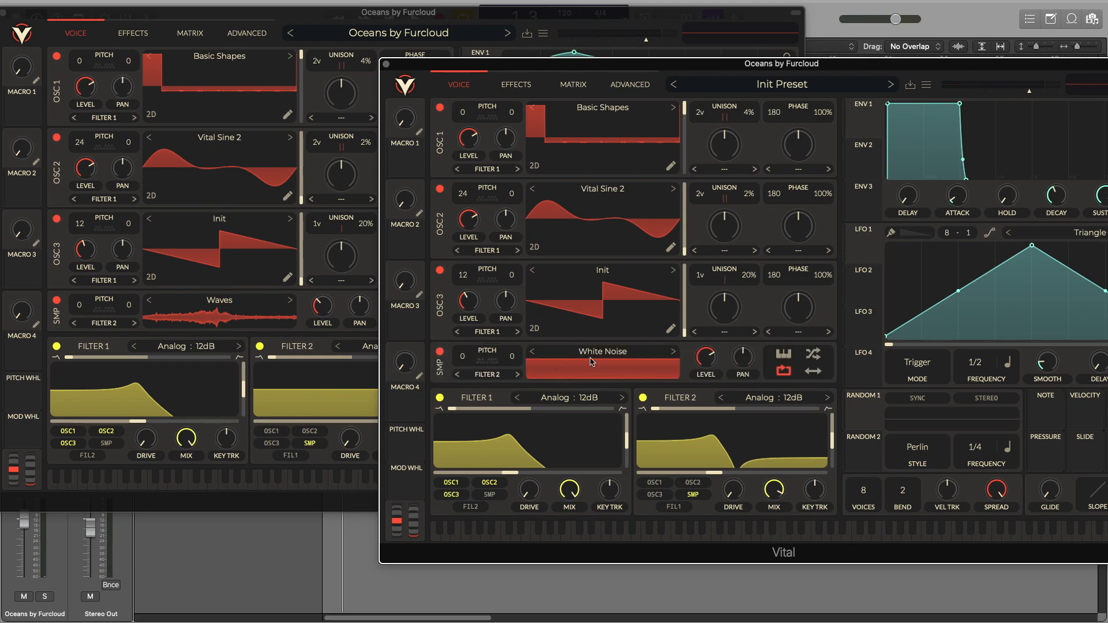
{"action": "left_click", "coordinate": [603, 352]}
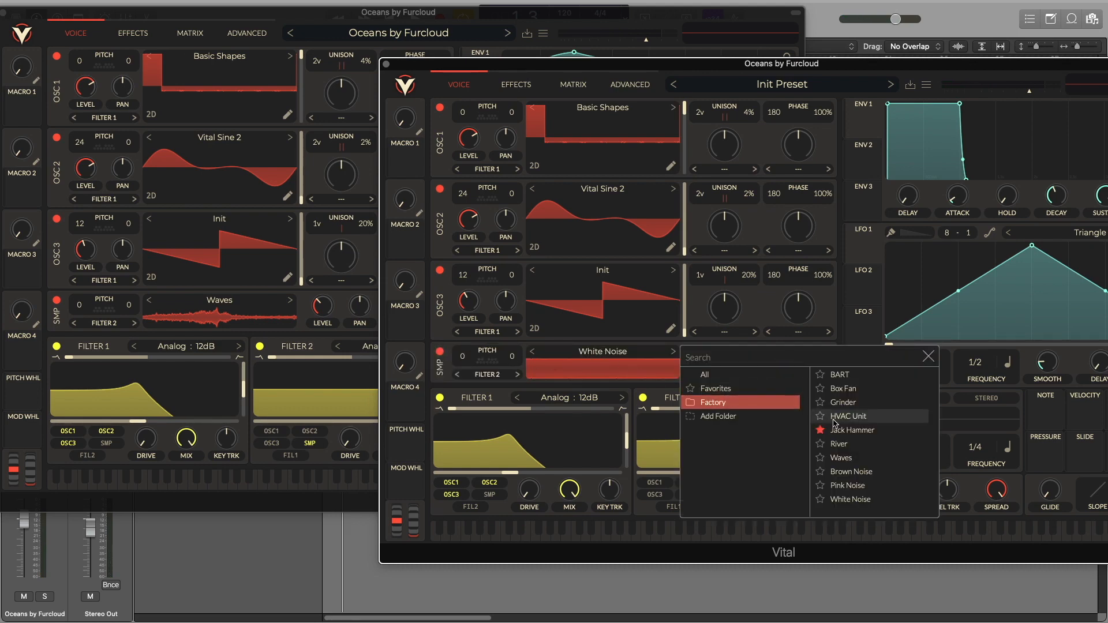
{"action": "left_click", "coordinate": [860, 459]}
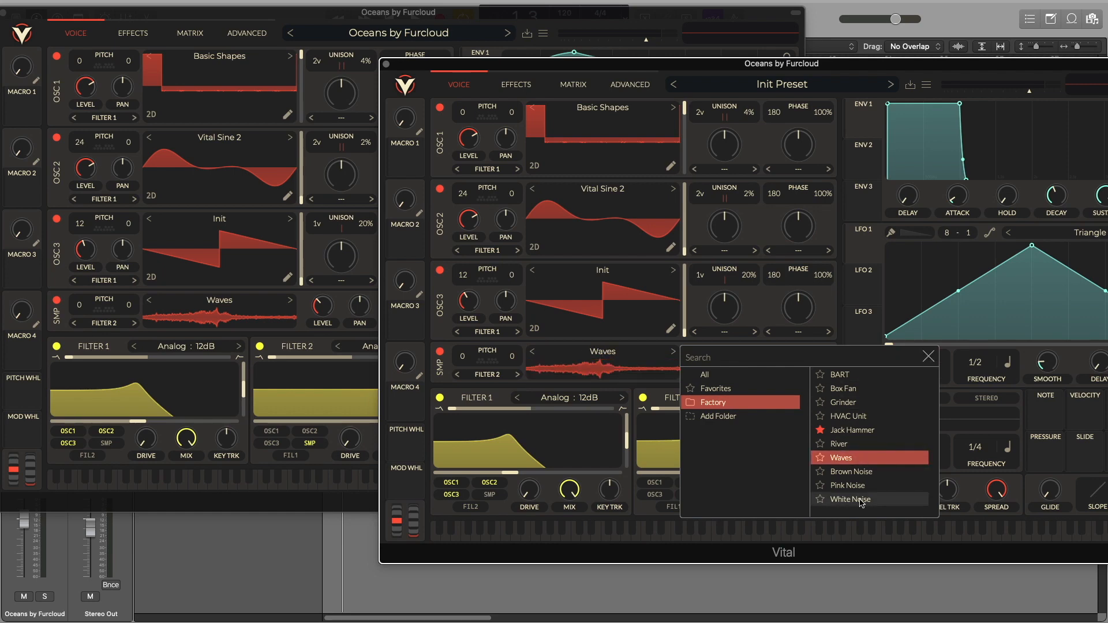
{"action": "left_click", "coordinate": [927, 358]}
{"action": "left_click_drag", "start_coordinate": [705, 357], "coordinate": [702, 391]}
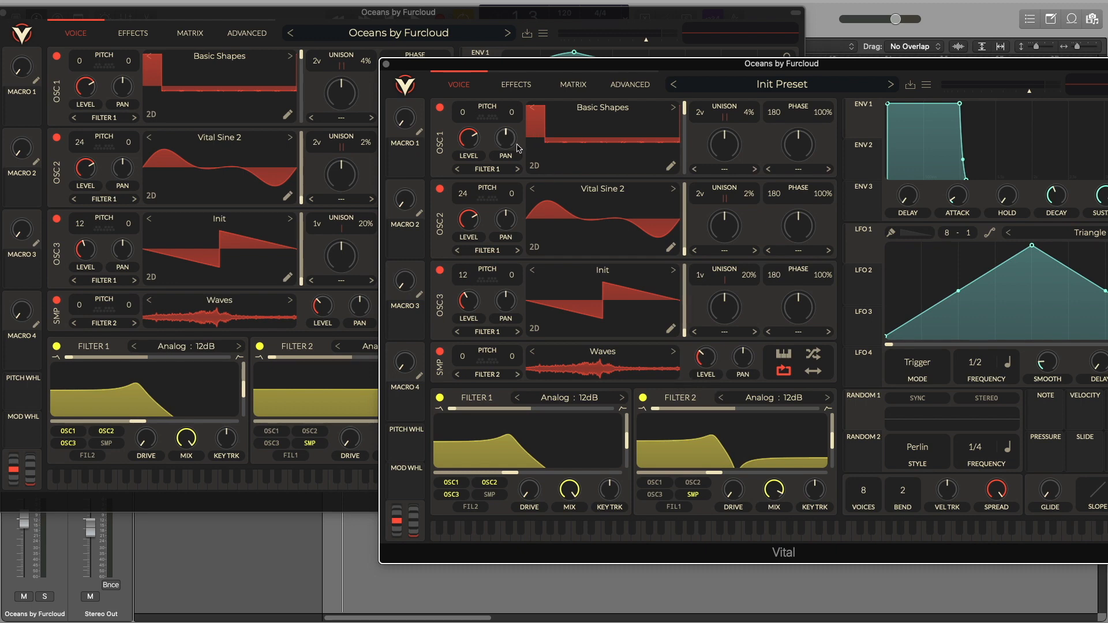
Switch off oscillators 1, 2 and 3 to audition the sampler alone, and switch them back on
{"action": "left_click", "coordinate": [440, 269]}
{"action": "left_click", "coordinate": [440, 189]}
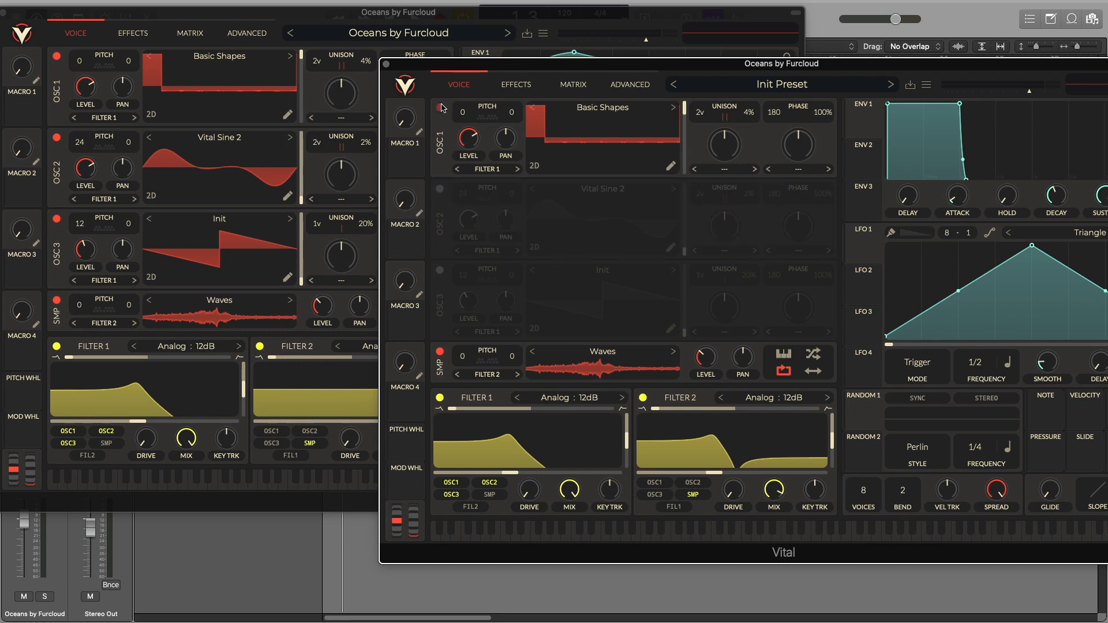
{"action": "left_click", "coordinate": [440, 107]}
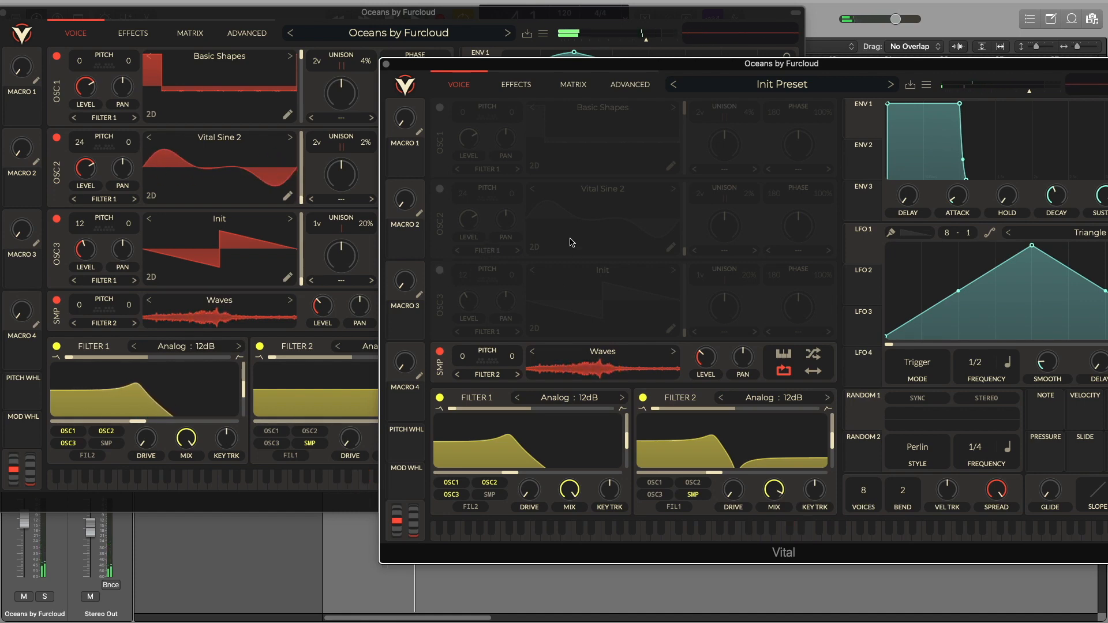
{"action": "left_click", "coordinate": [439, 269]}
{"action": "left_click", "coordinate": [440, 188]}
{"action": "left_click", "coordinate": [440, 107]}
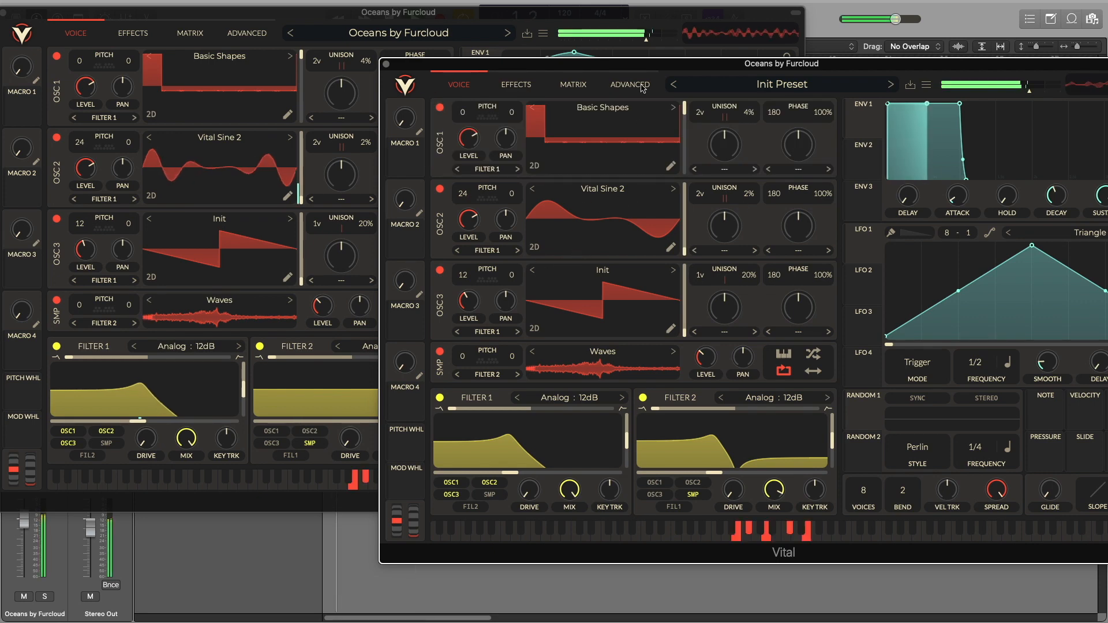
Raise the cutoff of filter 1 slightly in the Init Preset
{"action": "left_click_drag", "start_coordinate": [637, 65], "coordinate": [569, 49]}
{"action": "left_click", "coordinate": [581, 108]}
{"action": "left_click", "coordinate": [394, 65]}
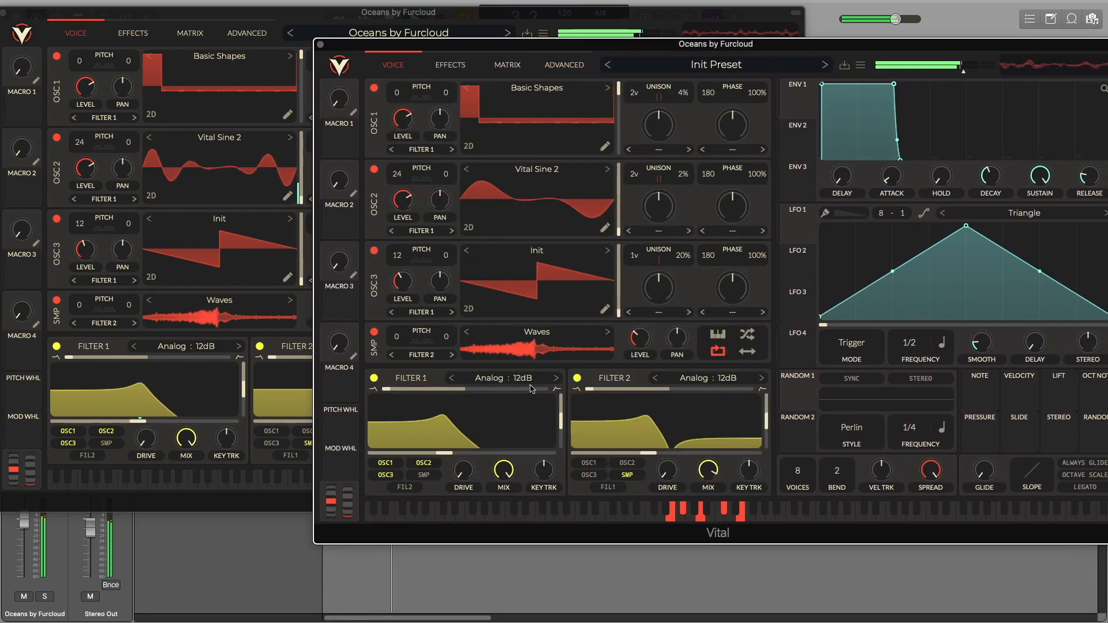
{"action": "left_click_drag", "start_coordinate": [446, 448], "coordinate": [458, 451]}
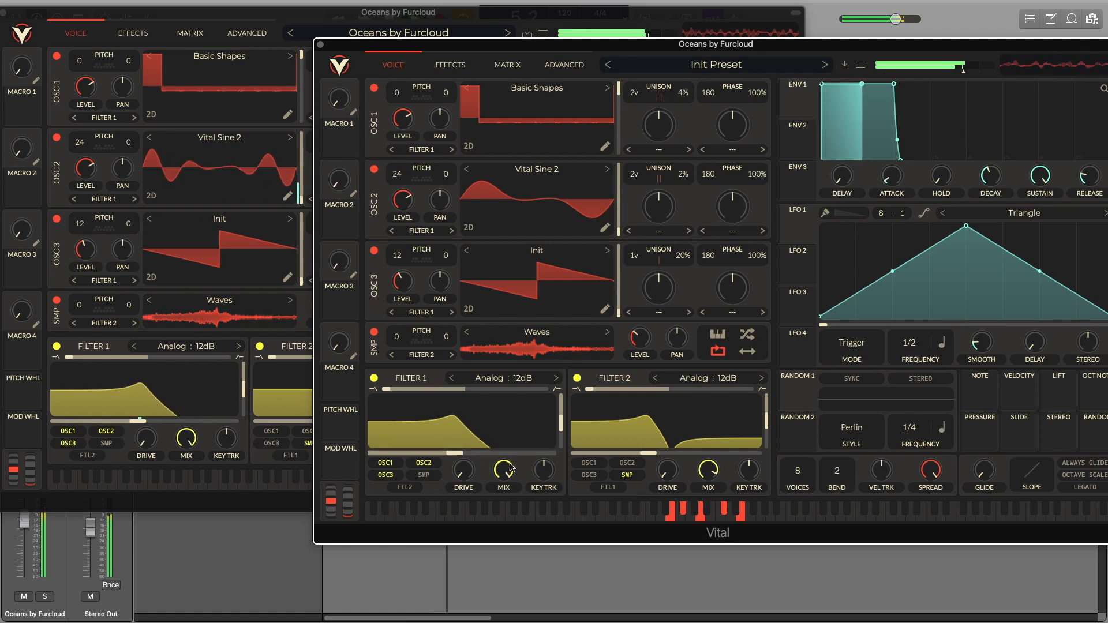
Shape envelope 1 like the original's, with a longer curved attack, slightly lower sustain, longer decay and longer release
{"action": "left_click_drag", "start_coordinate": [446, 45], "coordinate": [362, 393]}
{"action": "left_click_drag", "start_coordinate": [333, 465], "coordinate": [275, 142]}
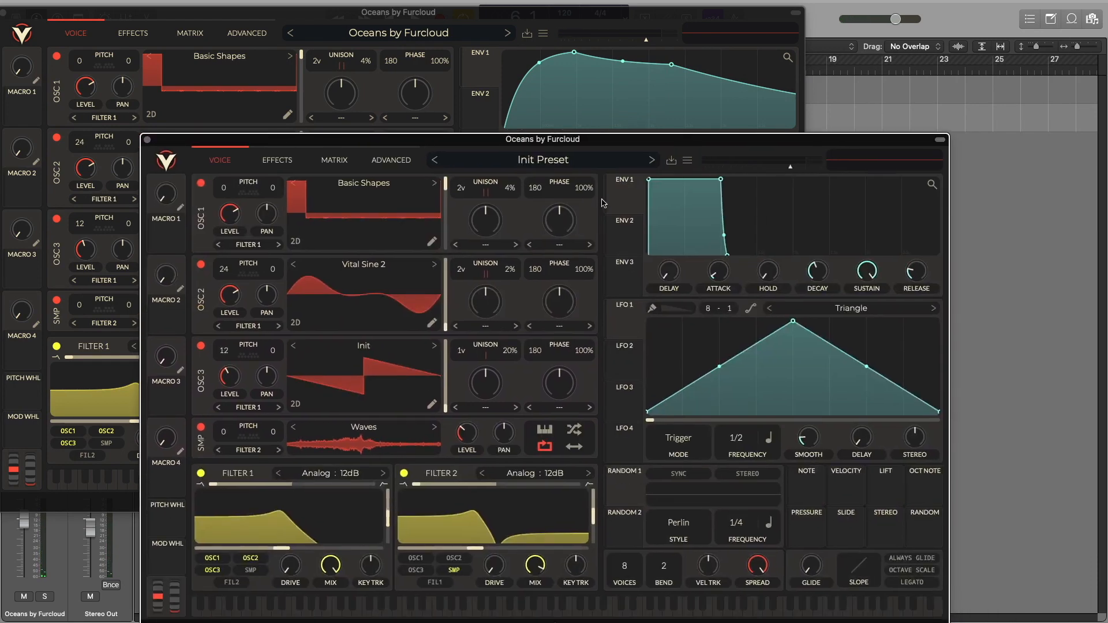
{"action": "mouse_move", "coordinate": [718, 271]}
{"action": "left_click_drag", "start_coordinate": [718, 258], "coordinate": [729, 241]}
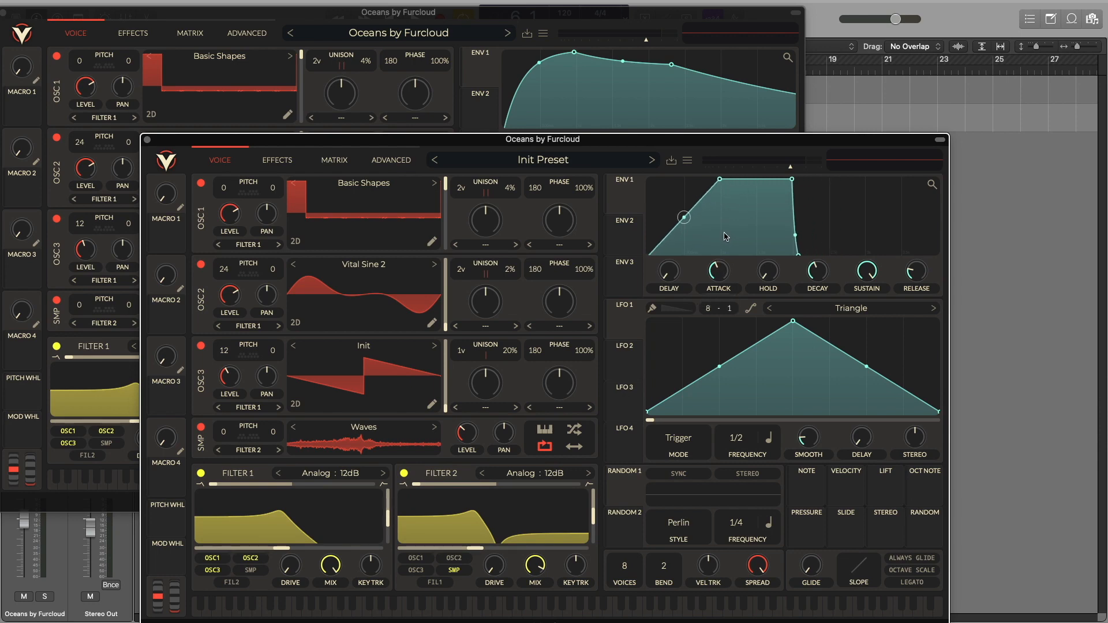
{"action": "left_click_drag", "start_coordinate": [688, 221], "coordinate": [646, 171]}
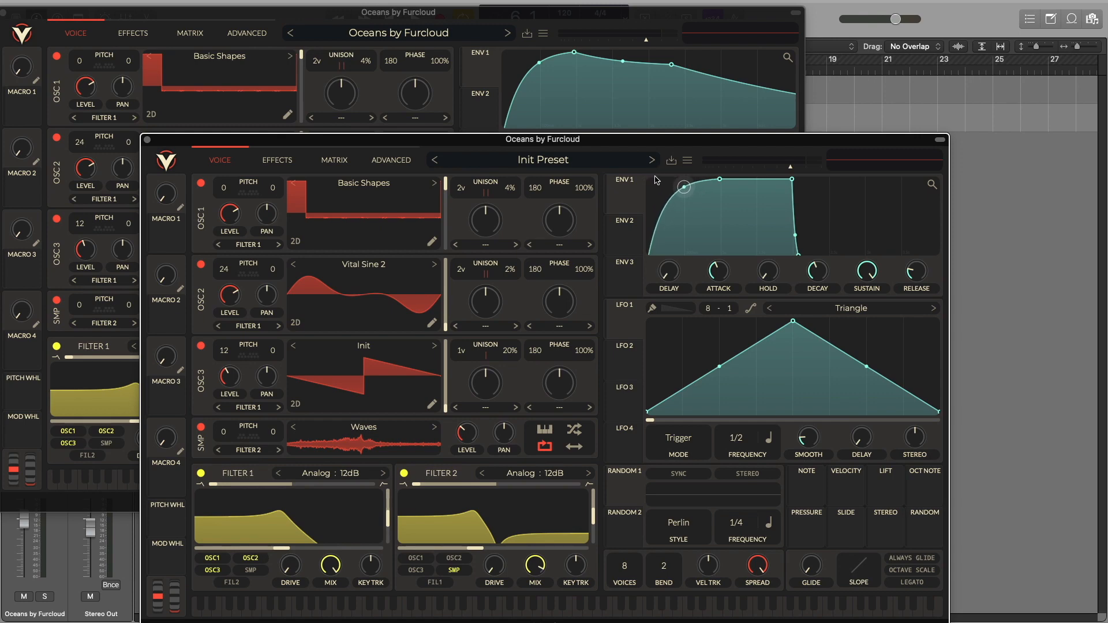
{"action": "left_click_drag", "start_coordinate": [801, 183], "coordinate": [797, 186]}
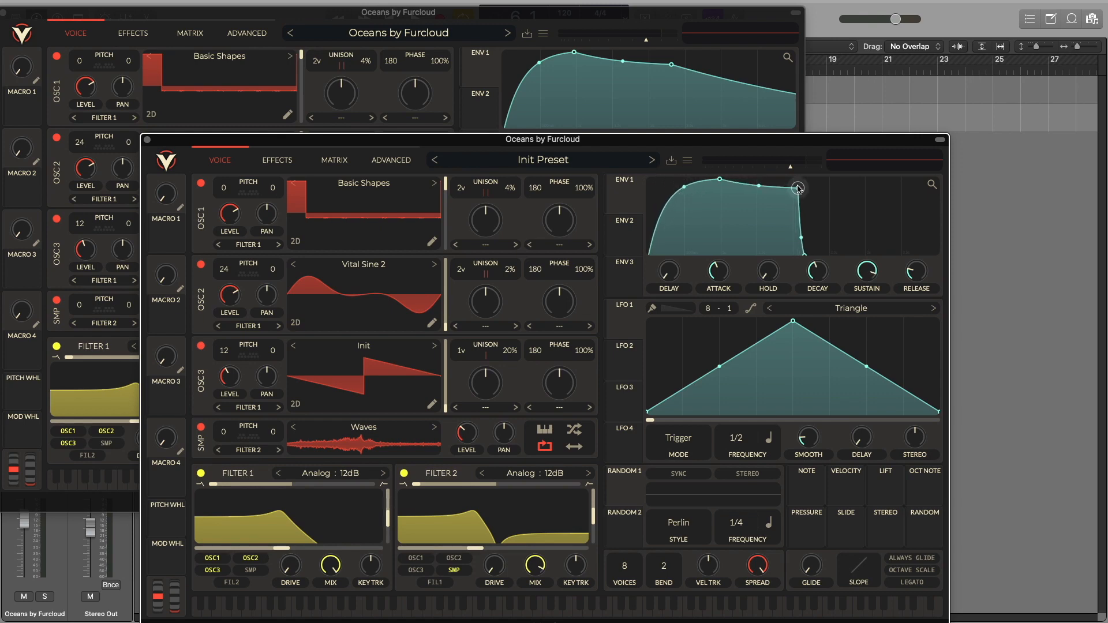
{"action": "left_click_drag", "start_coordinate": [849, 141], "coordinate": [846, 182]}
{"action": "left_click_drag", "start_coordinate": [915, 315], "coordinate": [910, 273]}
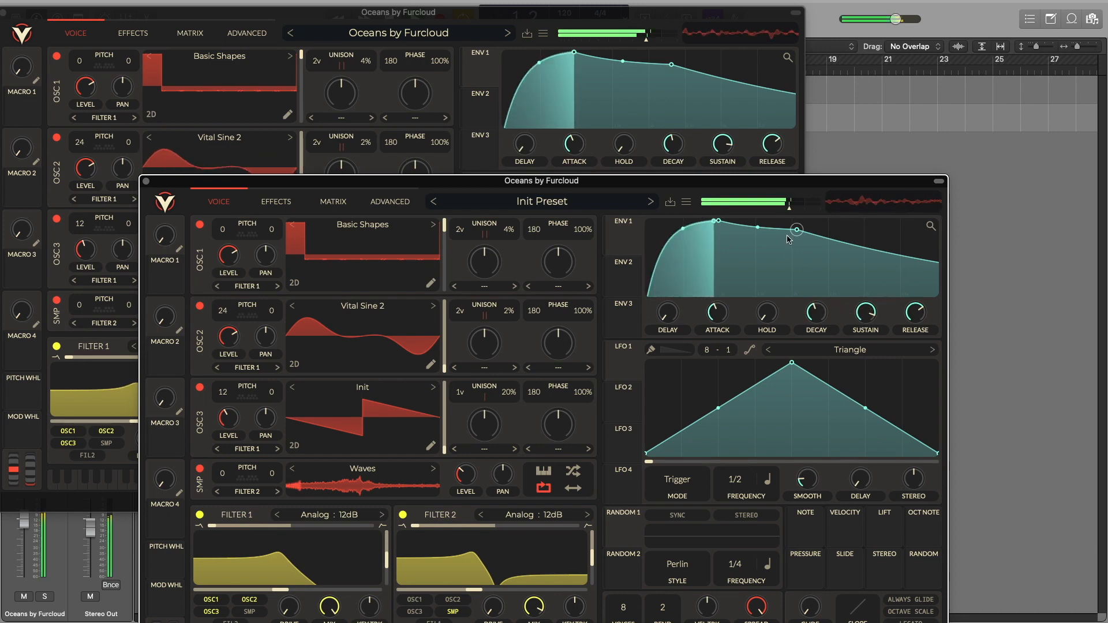
{"action": "left_click_drag", "start_coordinate": [799, 230], "coordinate": [814, 232]}
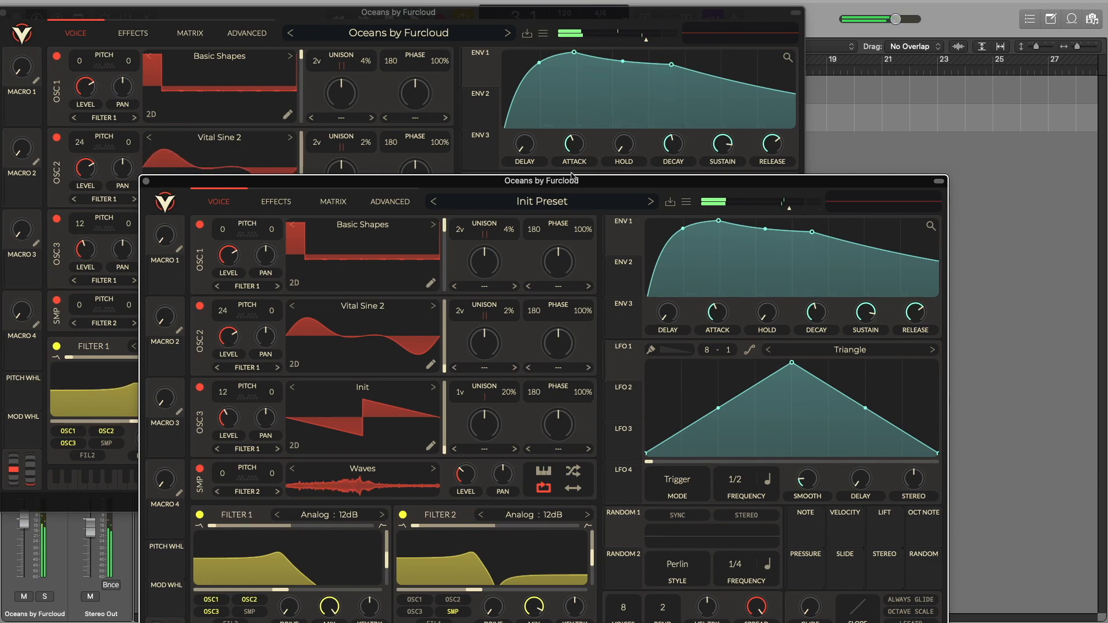
Load the user shape Oceans into LFO 1 of the Init Preset
{"action": "left_click_drag", "start_coordinate": [600, 186], "coordinate": [587, 243]}
{"action": "left_click", "coordinate": [540, 230]}
{"action": "left_click_drag", "start_coordinate": [851, 241], "coordinate": [872, 280]}
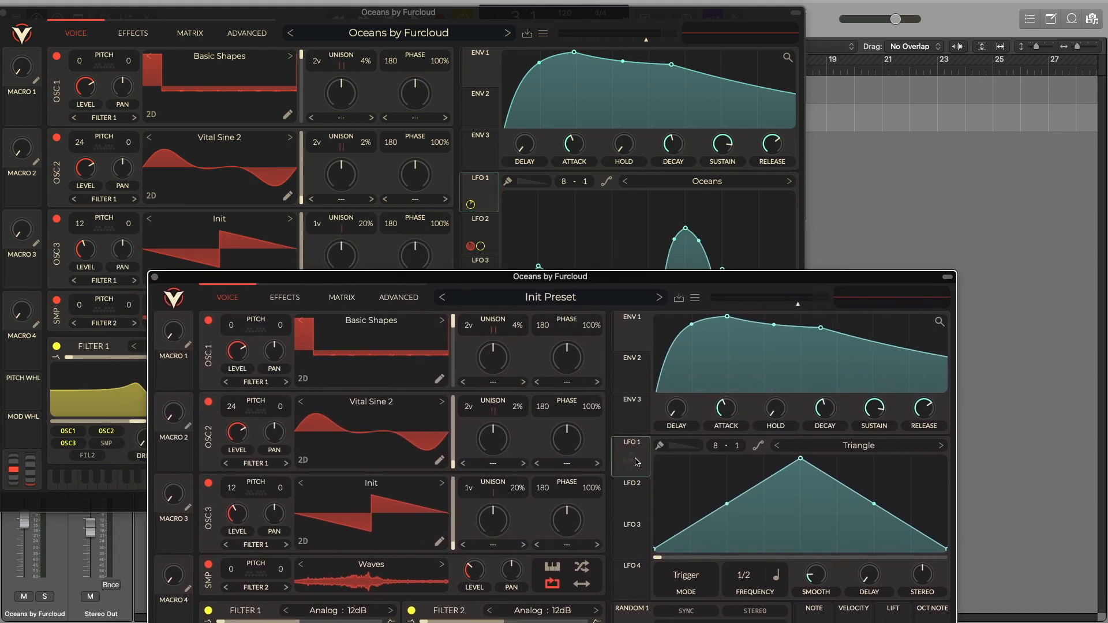
{"action": "left_click", "coordinate": [839, 448]}
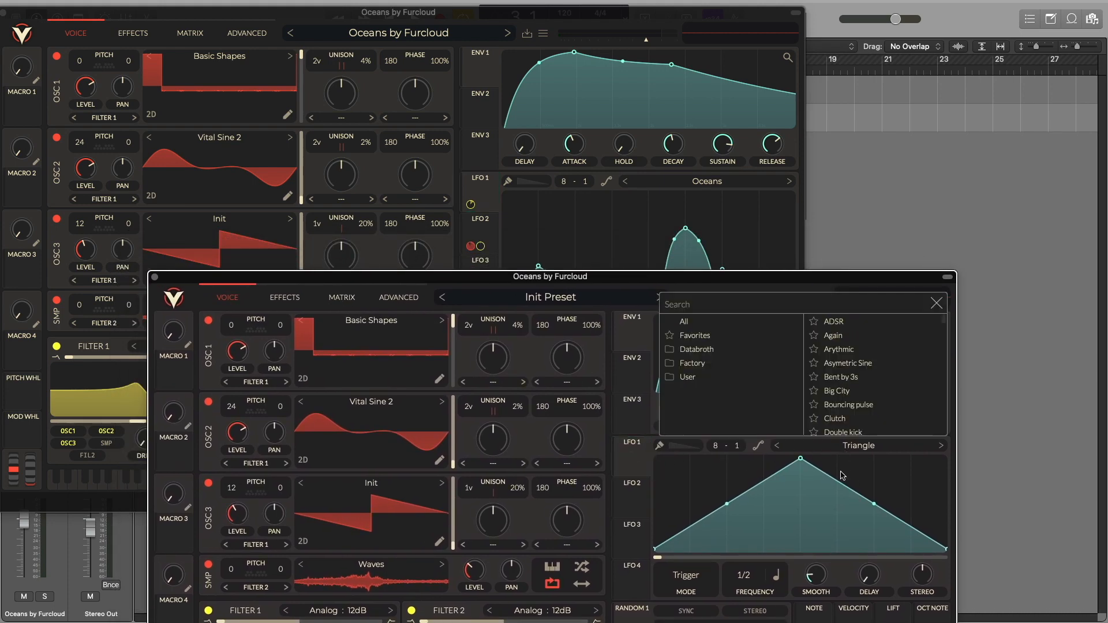
{"action": "left_click", "coordinate": [720, 365]}
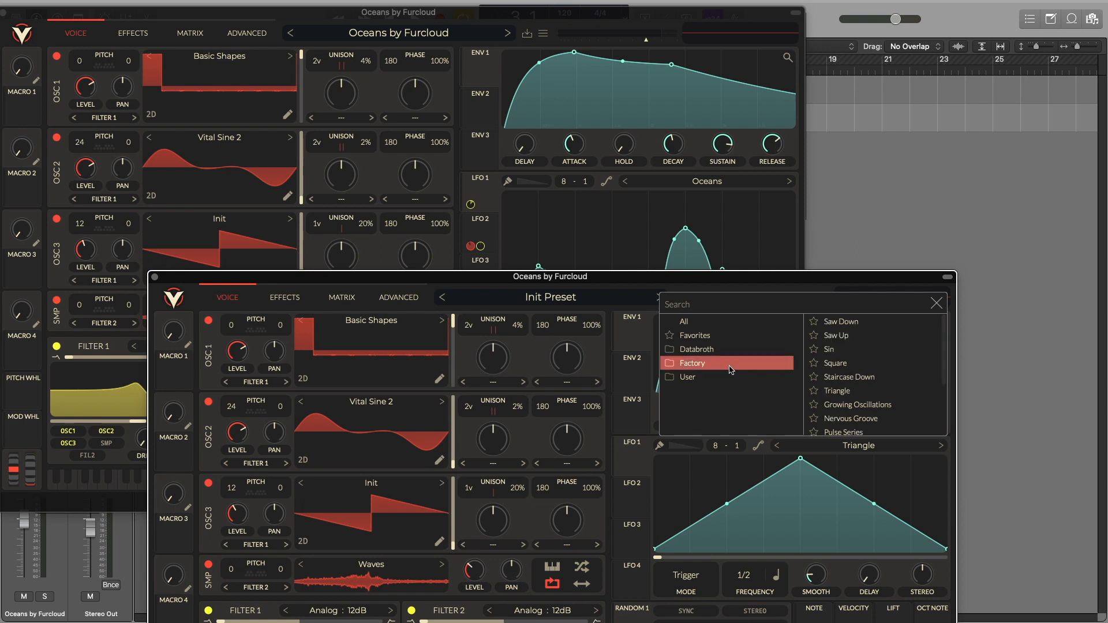
{"action": "left_click", "coordinate": [745, 378]}
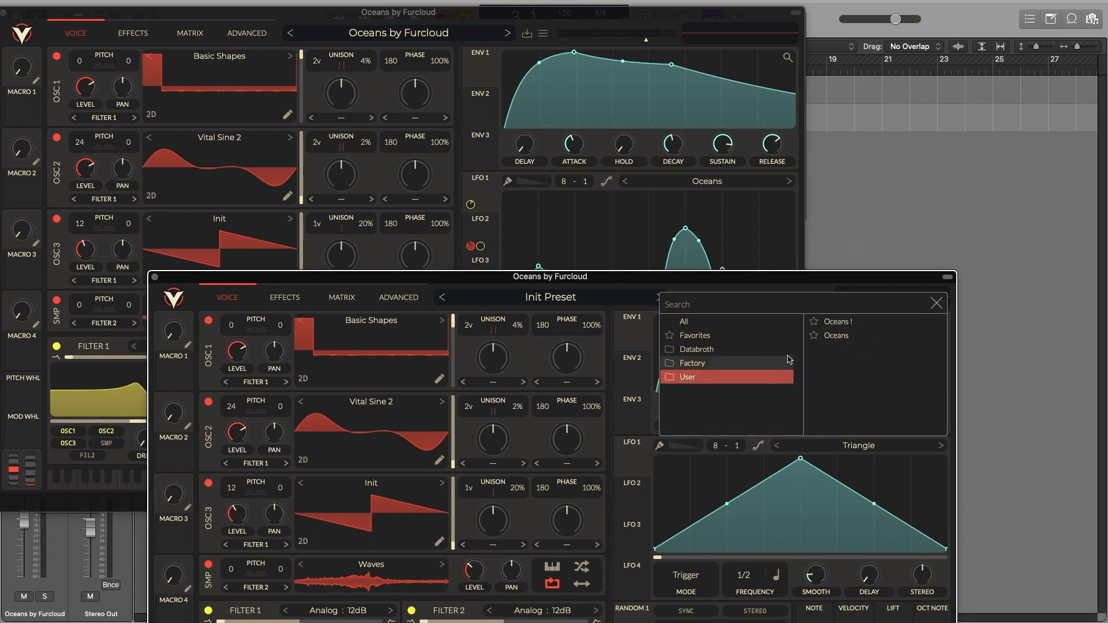
{"action": "left_click", "coordinate": [874, 336]}
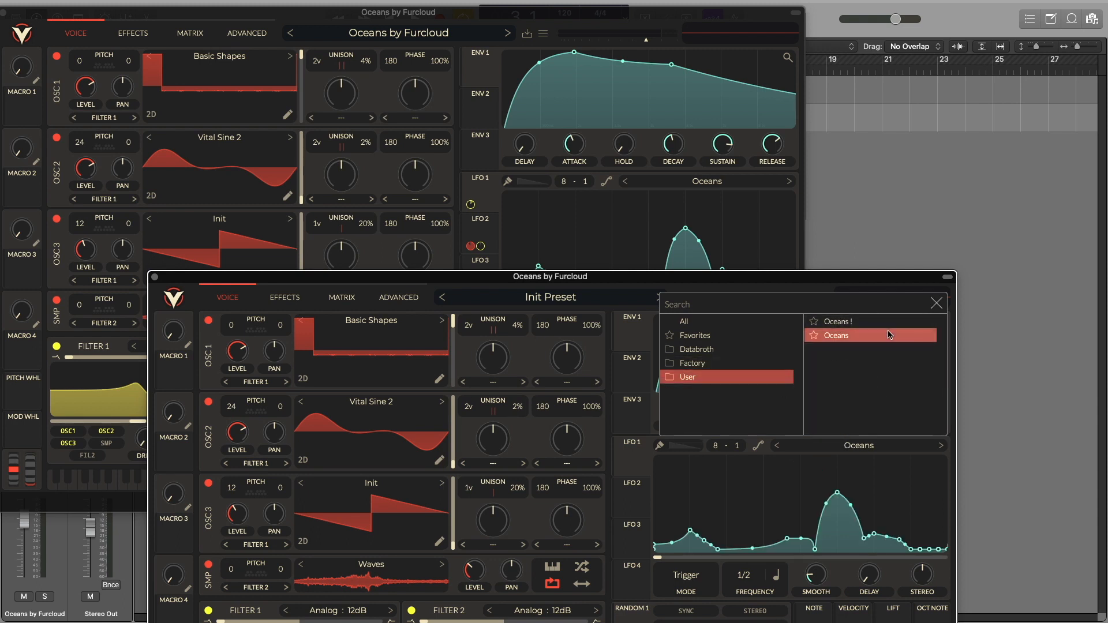
{"action": "left_click", "coordinate": [934, 304]}
Arrange the two Vital windows side by side and examine LFO 1's settings and modulation in the original preset
{"action": "left_click_drag", "start_coordinate": [875, 279], "coordinate": [1048, 207]}
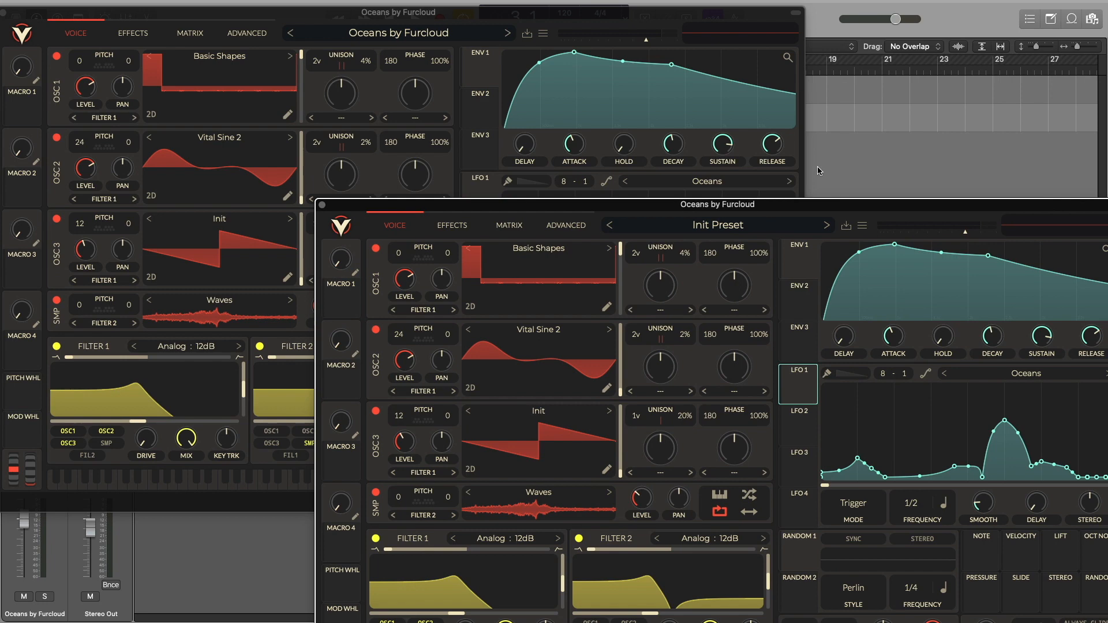
{"action": "left_click_drag", "start_coordinate": [851, 208], "coordinate": [833, 170]}
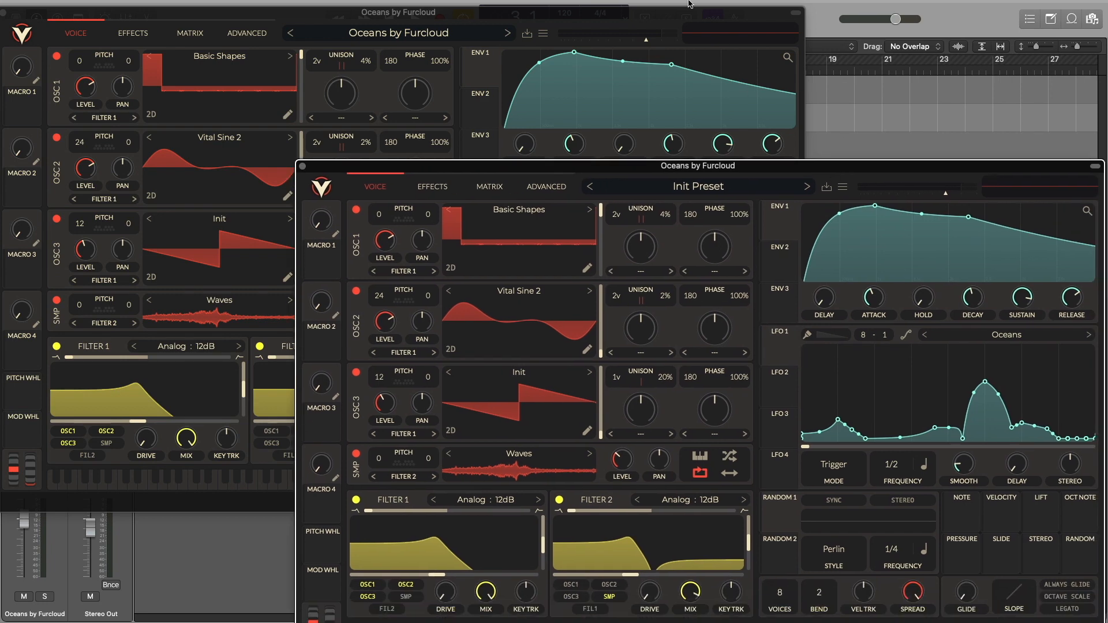
{"action": "left_click", "coordinate": [685, 17]}
{"action": "left_click_drag", "start_coordinate": [630, 22], "coordinate": [329, 29]}
{"action": "left_click_drag", "start_coordinate": [951, 172], "coordinate": [927, 69]}
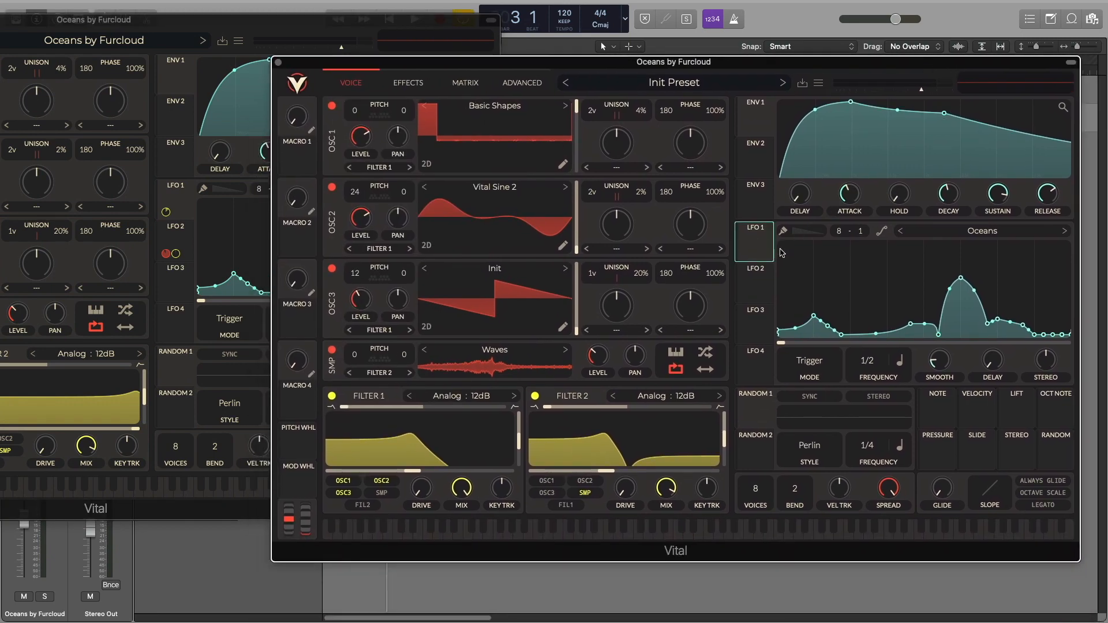
{"action": "left_click", "coordinate": [182, 196]}
{"action": "left_click_drag", "start_coordinate": [258, 30], "coordinate": [336, 24]}
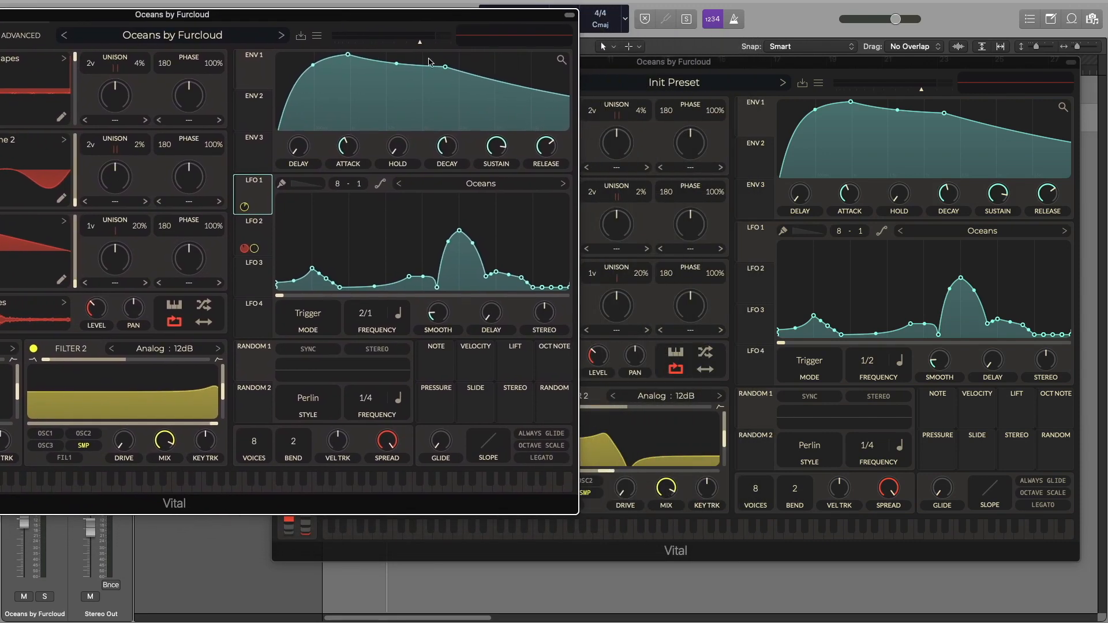
Assign LFO 1 of the Init Preset to filter 1's cutoff with an amount of 17.48, and audition the pad
{"action": "left_click", "coordinate": [764, 251]}
{"action": "left_click_drag", "start_coordinate": [734, 264], "coordinate": [420, 450]}
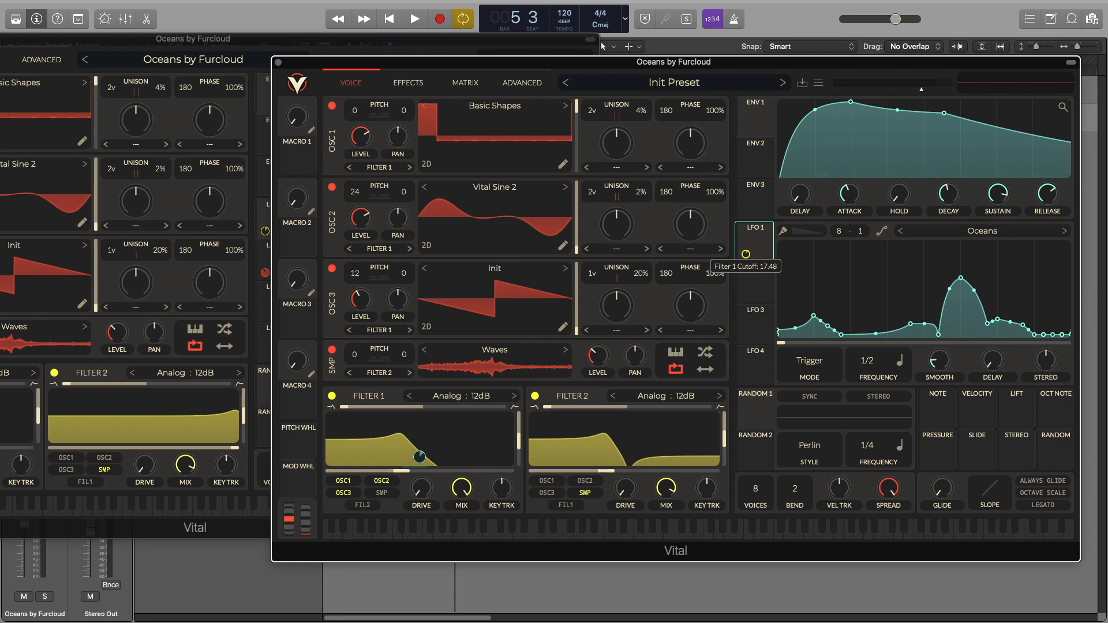
{"action": "key", "text": "space"}
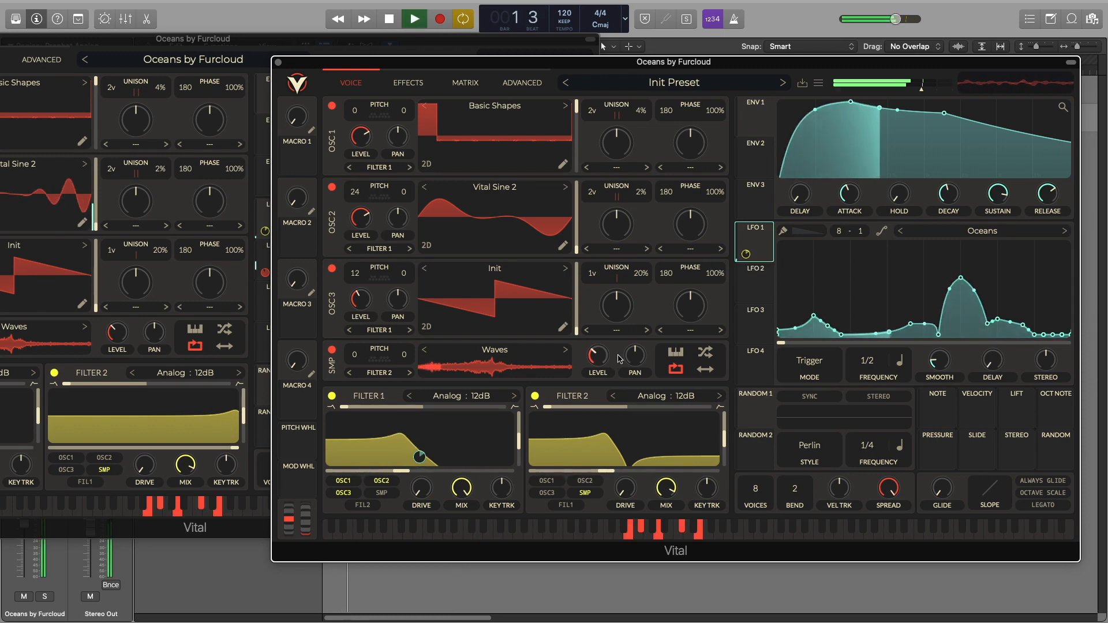
{"action": "key", "text": "space"}
Set LFO 1's frequency to 2/1 in the Init Preset and audition its modulation of filter 1's cutoff
{"action": "left_click_drag", "start_coordinate": [580, 64], "coordinate": [977, 48]}
{"action": "double_click", "coordinate": [977, 48]}
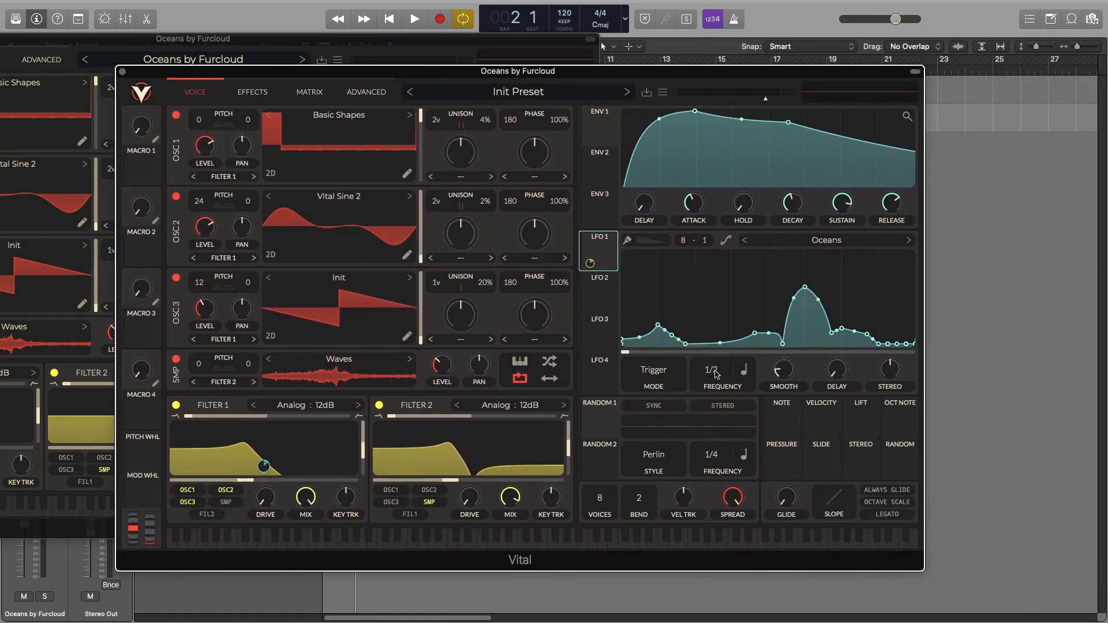
{"action": "left_click_drag", "start_coordinate": [716, 374], "coordinate": [720, 398]}
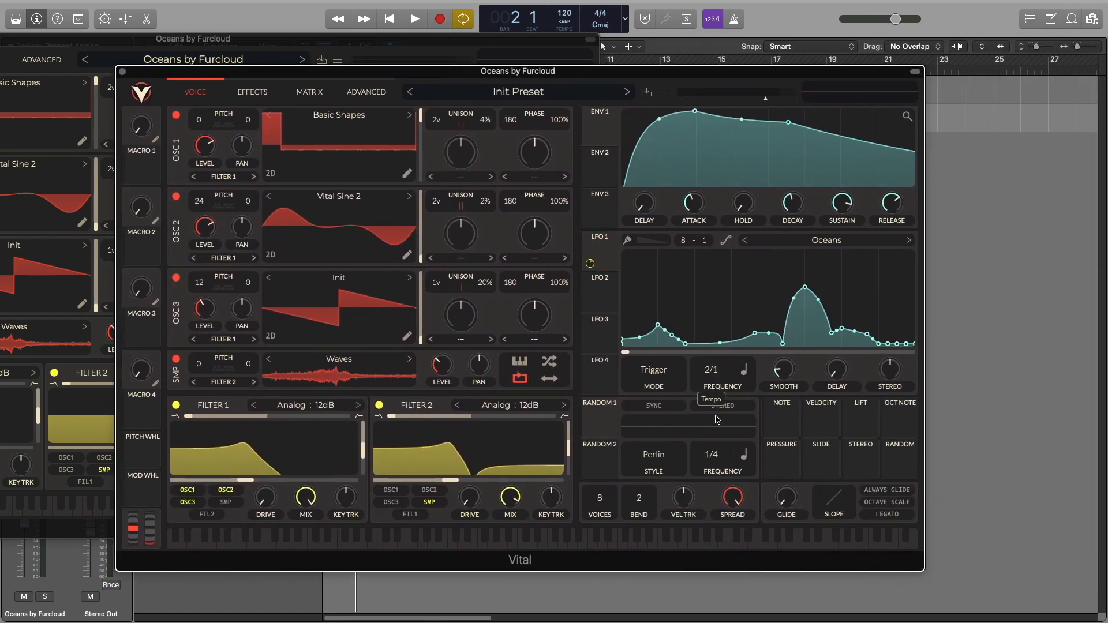
{"action": "key", "text": "space"}
{"action": "left_click_drag", "start_coordinate": [531, 72], "coordinate": [624, 85]}
{"action": "left_click_drag", "start_coordinate": [684, 271], "coordinate": [357, 474]}
{"action": "key", "text": "space"}
Show LFO 2 of the original preset to examine its shape and frequency
{"action": "left_click_drag", "start_coordinate": [685, 84], "coordinate": [910, 78]}
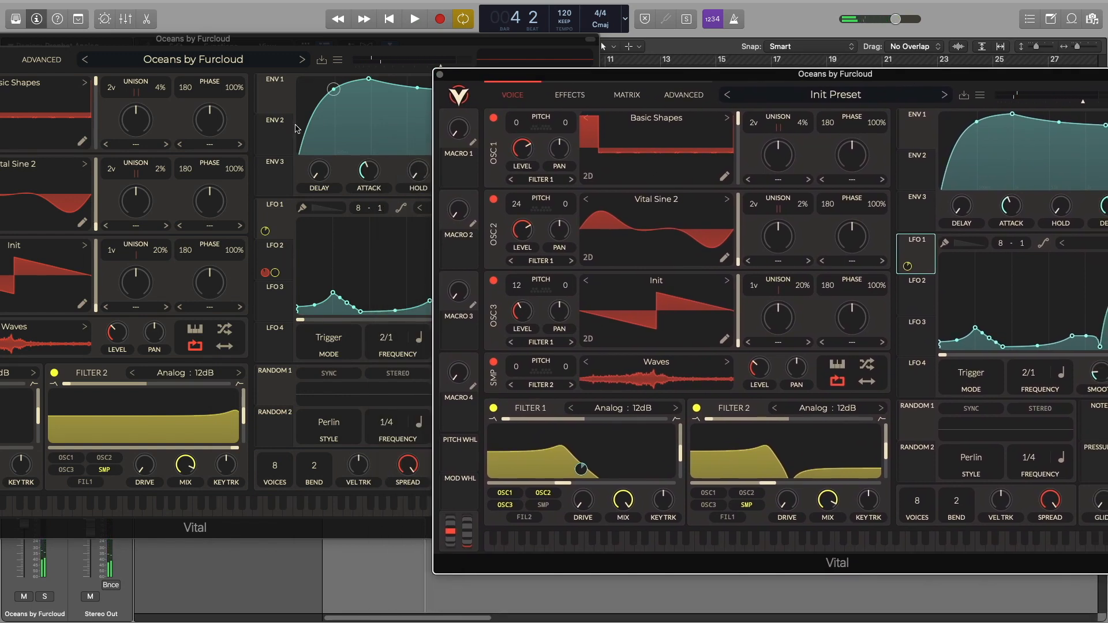
{"action": "left_click", "coordinate": [277, 219]}
{"action": "left_click_drag", "start_coordinate": [287, 44], "coordinate": [219, 30]}
{"action": "left_click", "coordinate": [207, 236]}
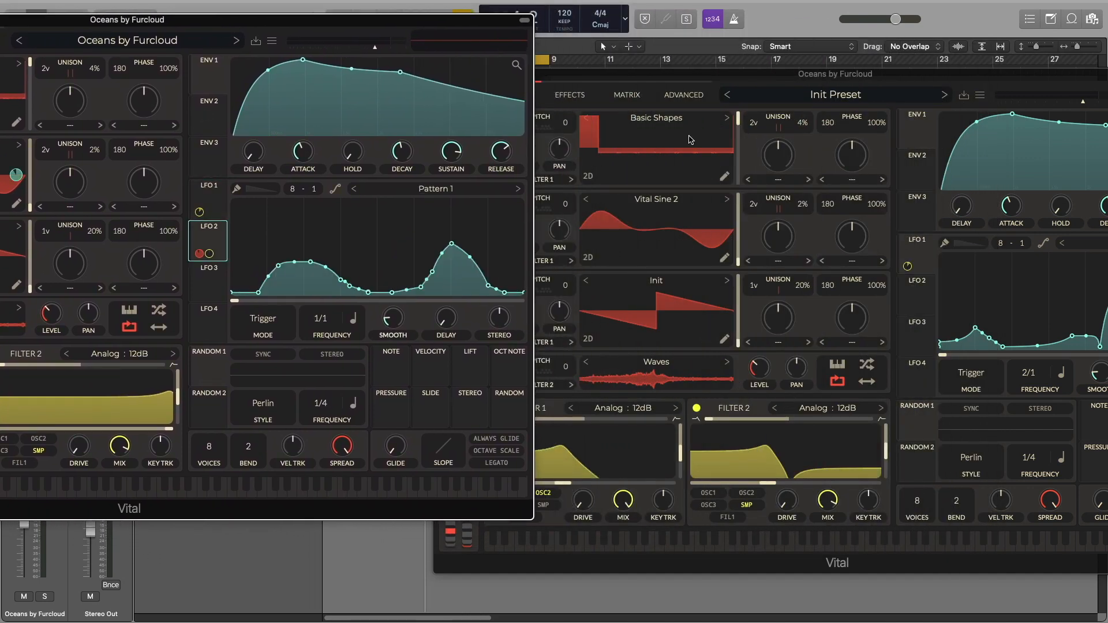
Load the user shape Oceans ! into LFO 2 of the Init Preset
{"action": "left_click_drag", "start_coordinate": [903, 74], "coordinate": [534, 44]}
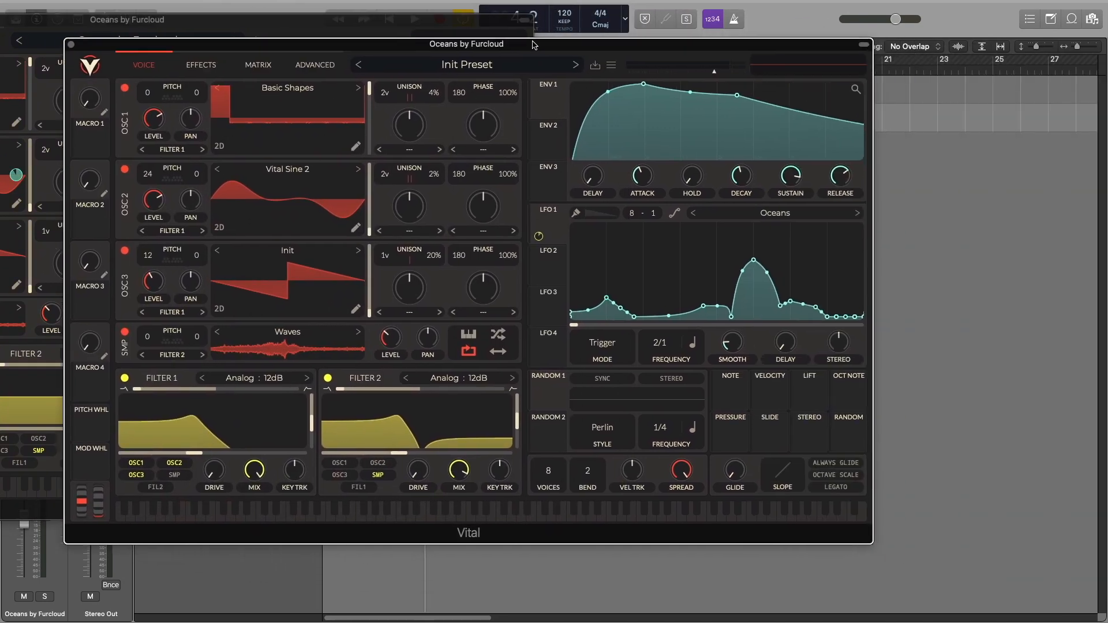
{"action": "left_click", "coordinate": [548, 266]}
{"action": "left_click", "coordinate": [784, 213]}
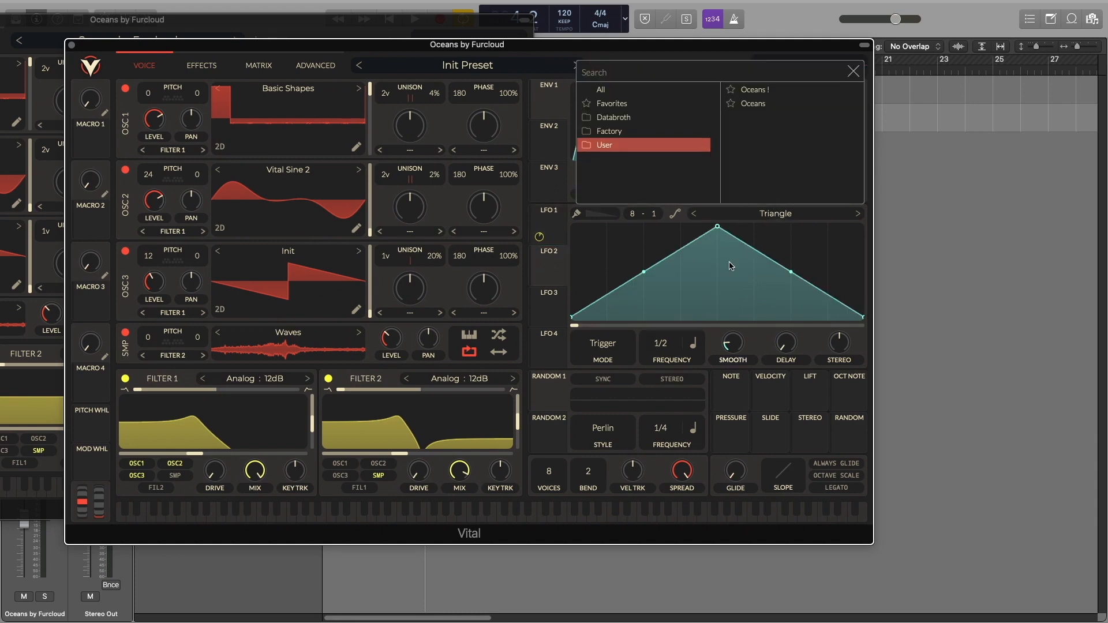
{"action": "left_click", "coordinate": [757, 89]}
{"action": "left_click", "coordinate": [853, 71]}
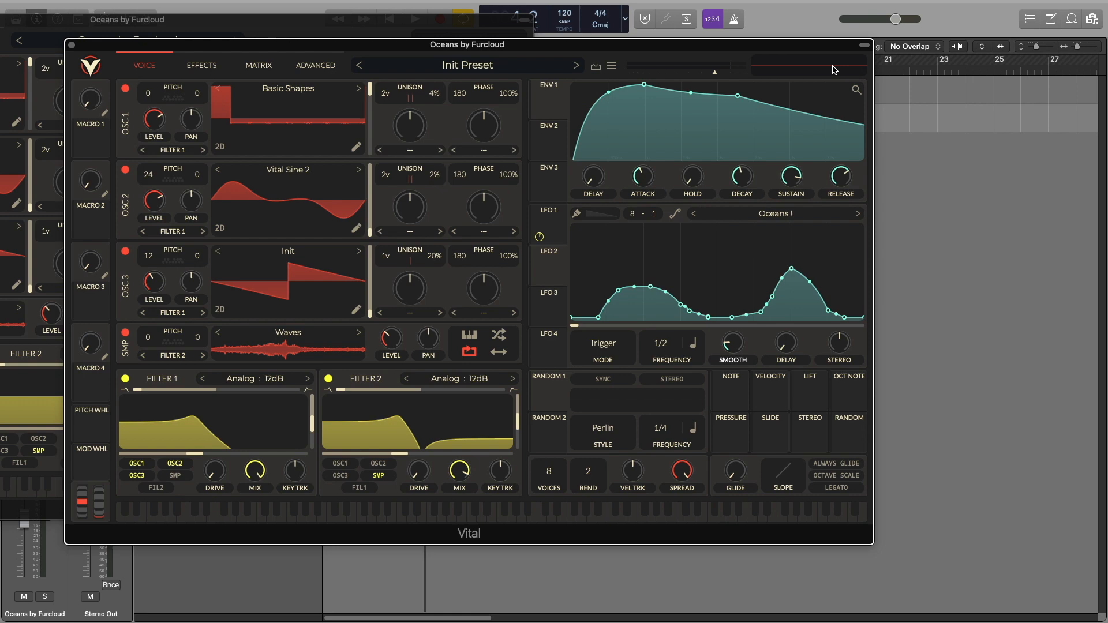
Bring the original preset fully into view to examine which parameters its LFO 2 modulates
{"action": "left_click_drag", "start_coordinate": [782, 44], "coordinate": [1033, 86]}
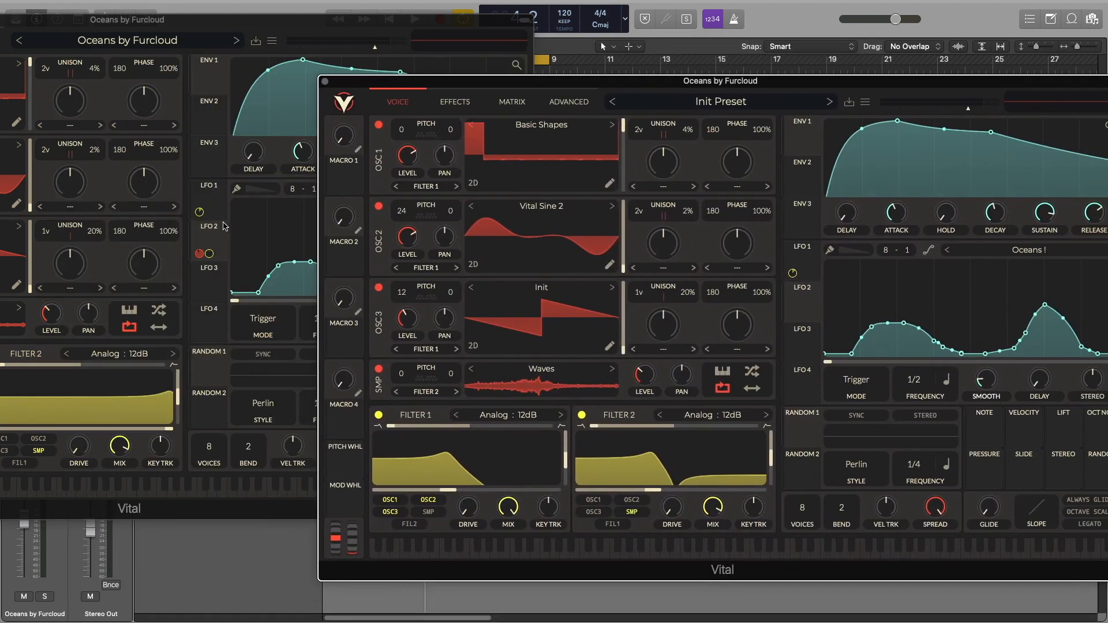
{"action": "left_click", "coordinate": [224, 230]}
{"action": "left_click_drag", "start_coordinate": [241, 22], "coordinate": [550, 25]}
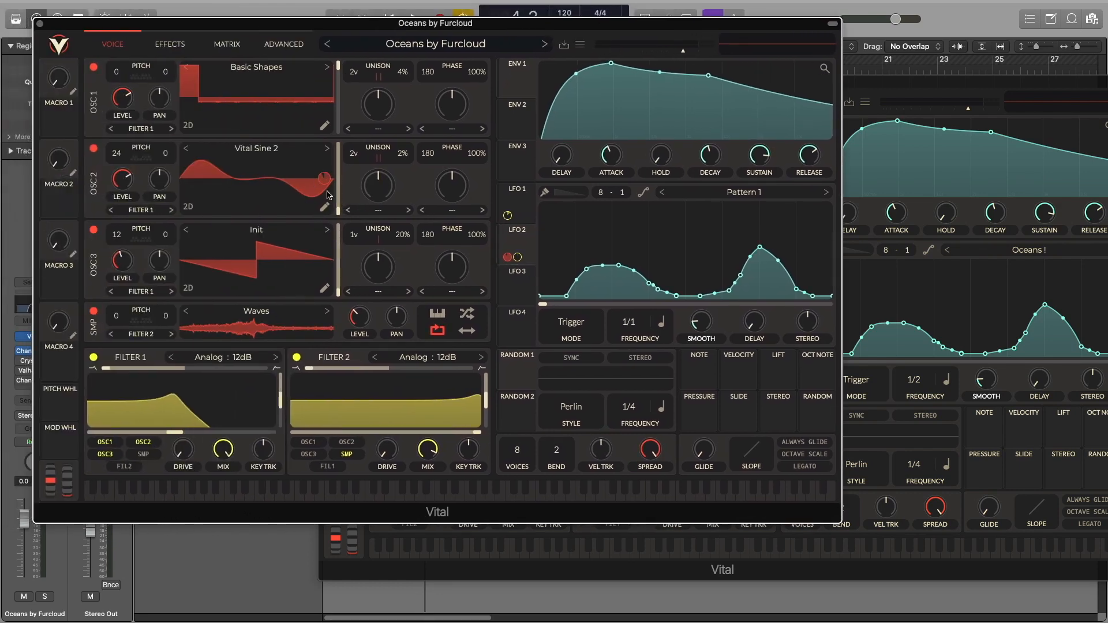
Assign LFO 2 to oscillator 2's wave frame in the Init Preset, as in the original preset, and audition it
{"action": "left_click_drag", "start_coordinate": [580, 27], "coordinate": [497, 21]}
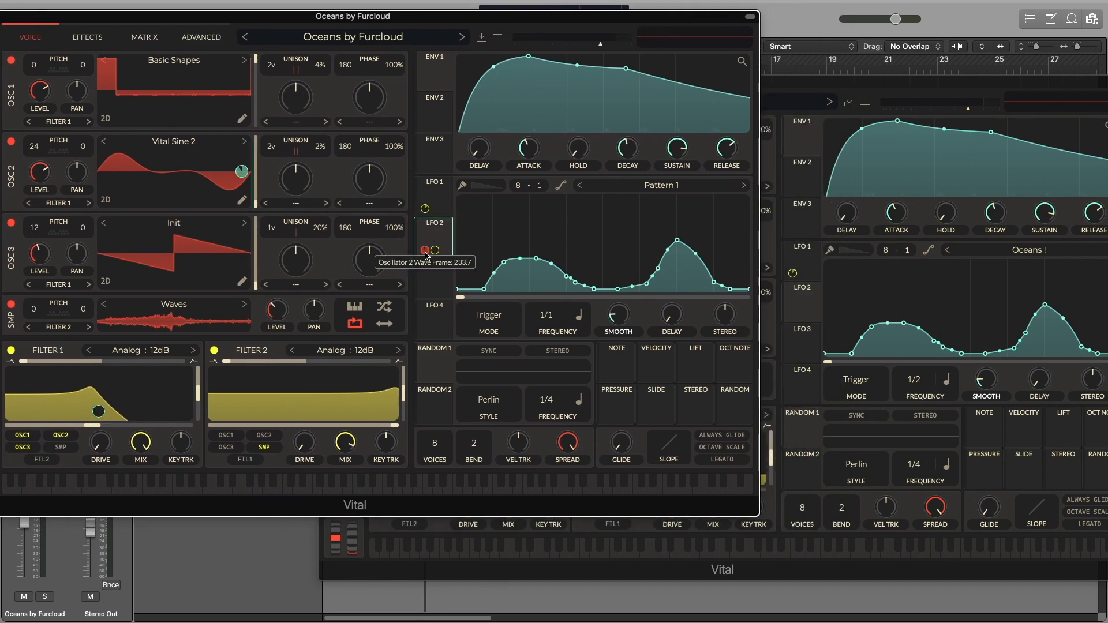
{"action": "left_click", "coordinate": [874, 88]}
{"action": "left_click_drag", "start_coordinate": [765, 302], "coordinate": [594, 231]}
{"action": "key", "text": "space"}
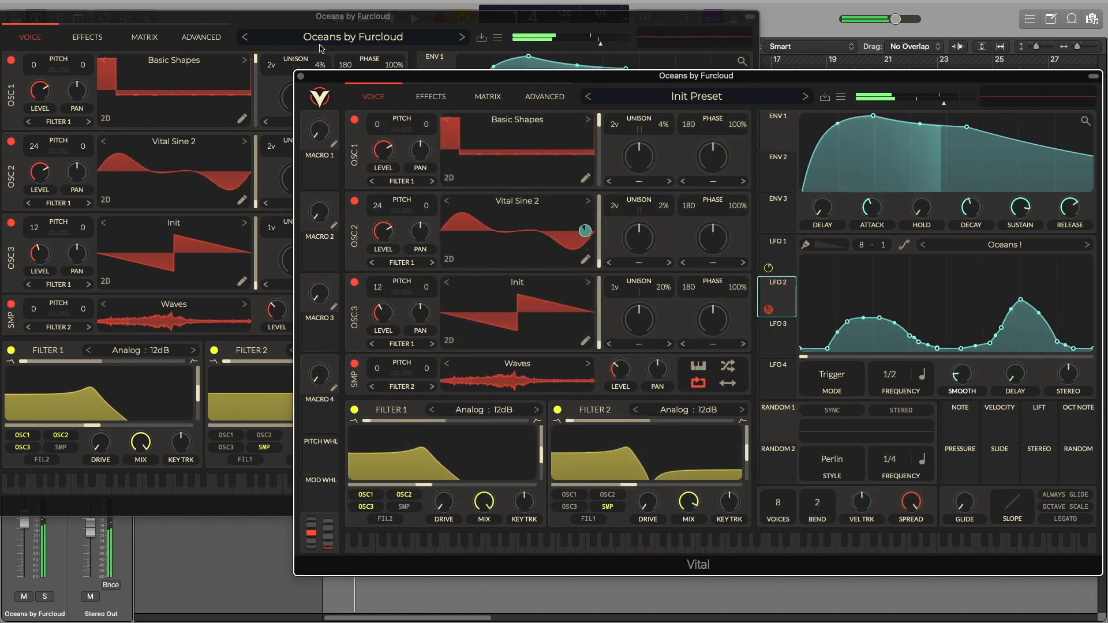
Set LFO 2's frequency to 1/1 in the Init Preset to match the original preset, and audition the sound
{"action": "left_click", "coordinate": [318, 48]}
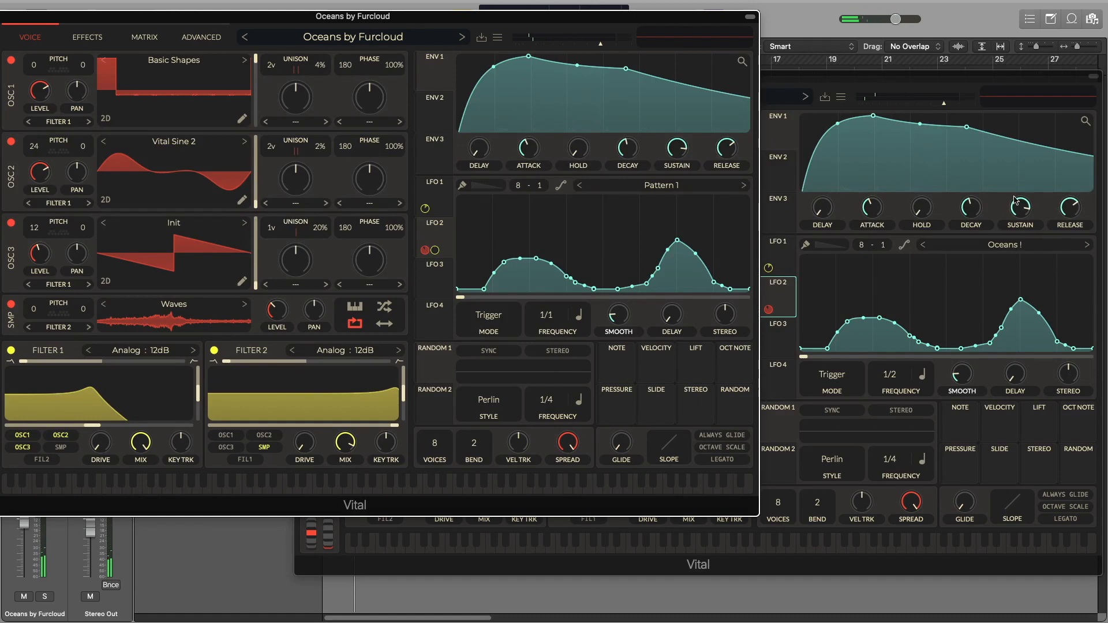
{"action": "left_click", "coordinate": [952, 88]}
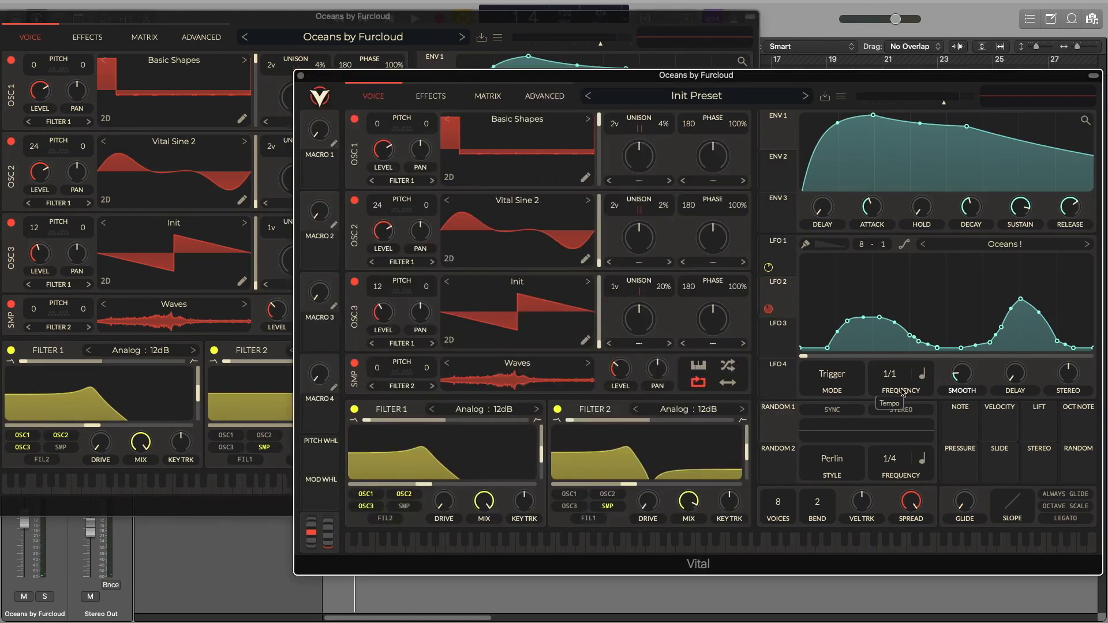
{"action": "key", "text": "space"}
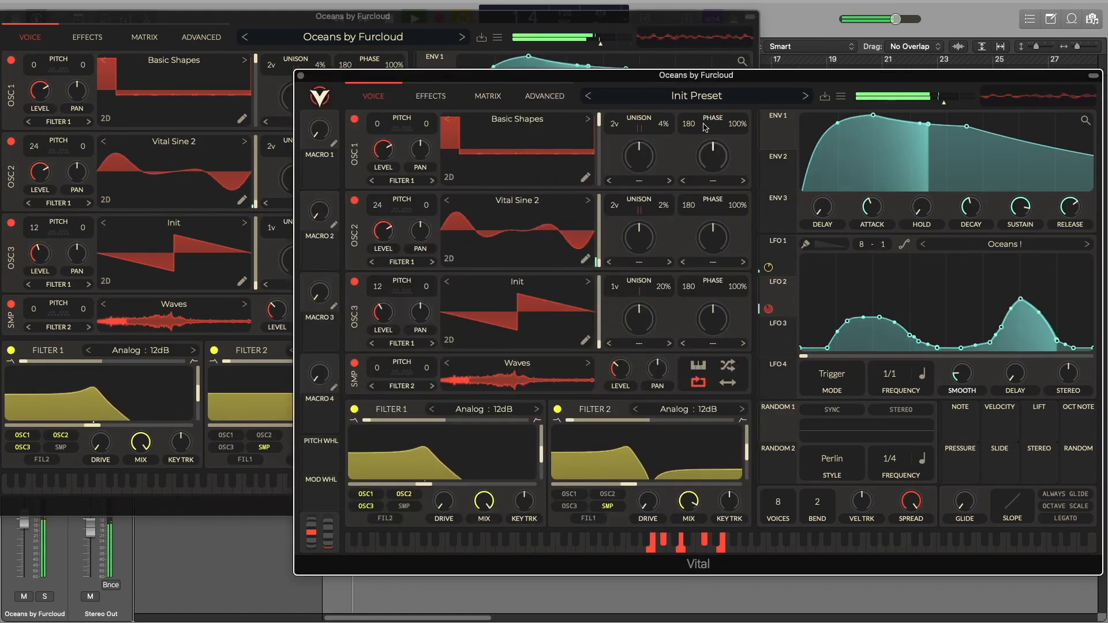
Assign LFO 2 to filter 1's cutoff in the Init Preset, using the original preset as reference
{"action": "left_click_drag", "start_coordinate": [697, 76], "coordinate": [862, 79]}
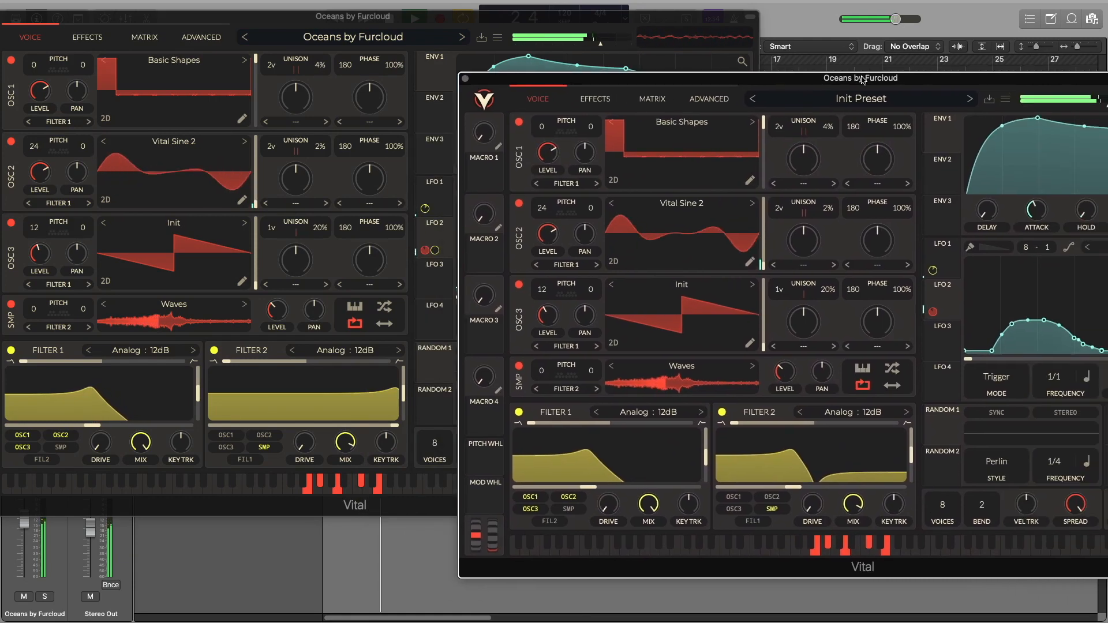
{"action": "left_click", "coordinate": [434, 234]}
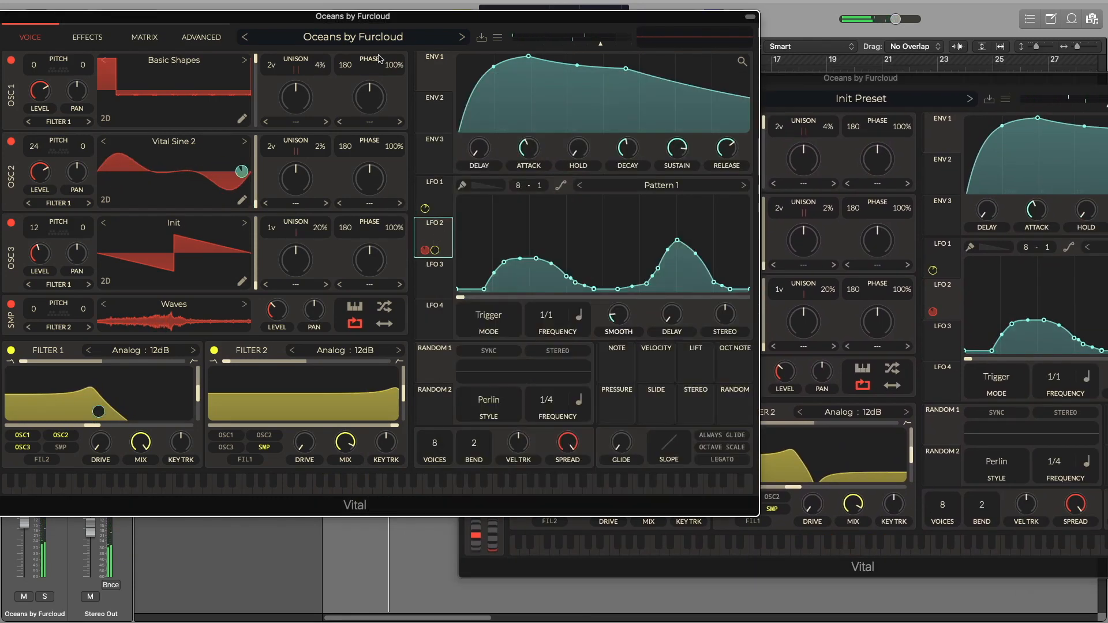
{"action": "left_click_drag", "start_coordinate": [397, 17], "coordinate": [331, 14]}
{"action": "left_click", "coordinate": [919, 86]}
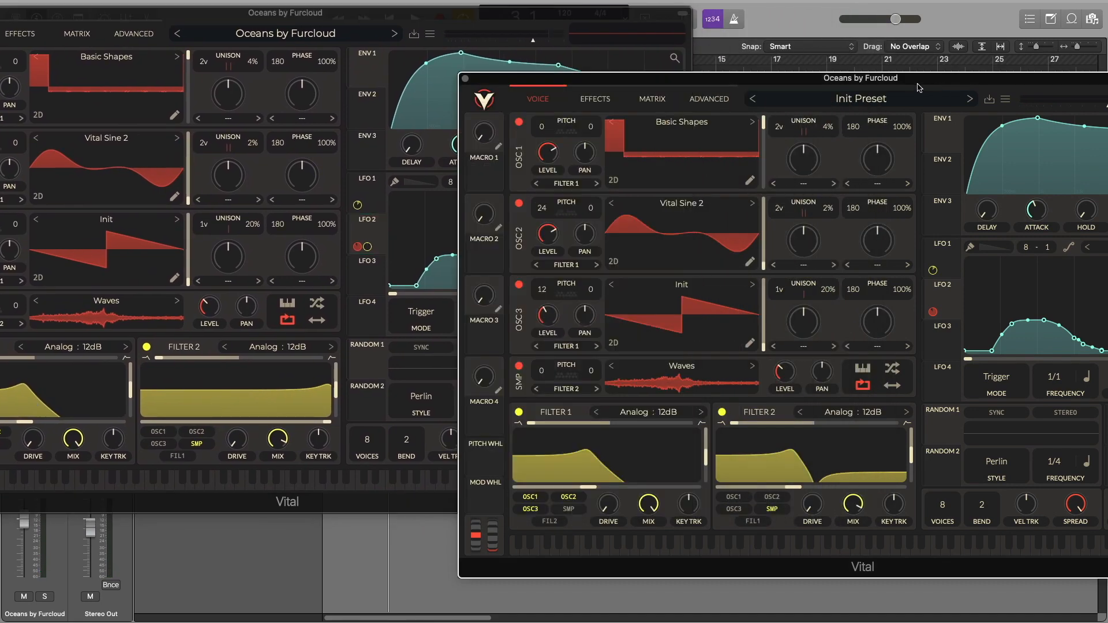
{"action": "left_click_drag", "start_coordinate": [706, 77], "coordinate": [378, 48]}
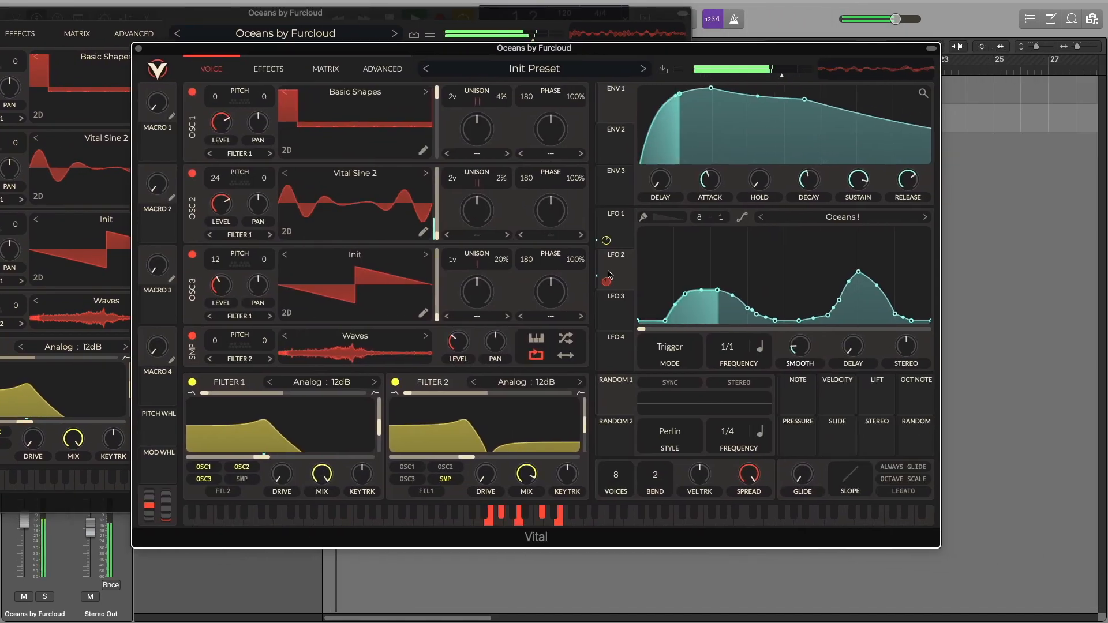
{"action": "left_click_drag", "start_coordinate": [421, 427], "coordinate": [344, 414]}
{"action": "left_click_drag", "start_coordinate": [616, 282], "coordinate": [616, 282]}
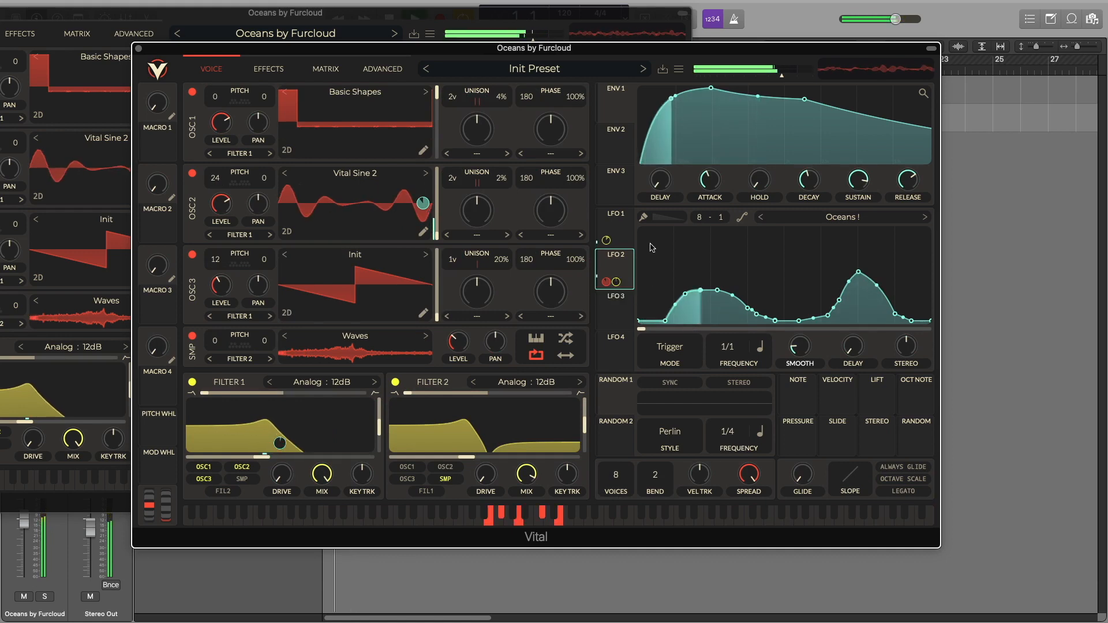
Compare the envelope and LFO 2 settings of the original preset with those of the Init Preset
{"action": "left_click_drag", "start_coordinate": [337, 49], "coordinate": [447, 109]}
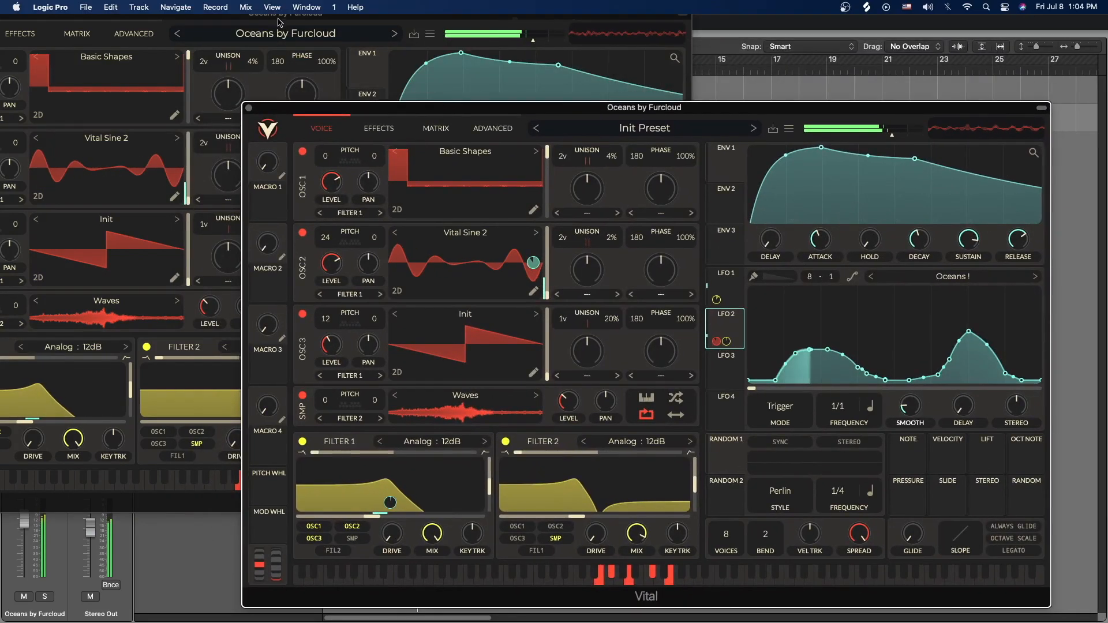
{"action": "left_click", "coordinate": [424, 26]}
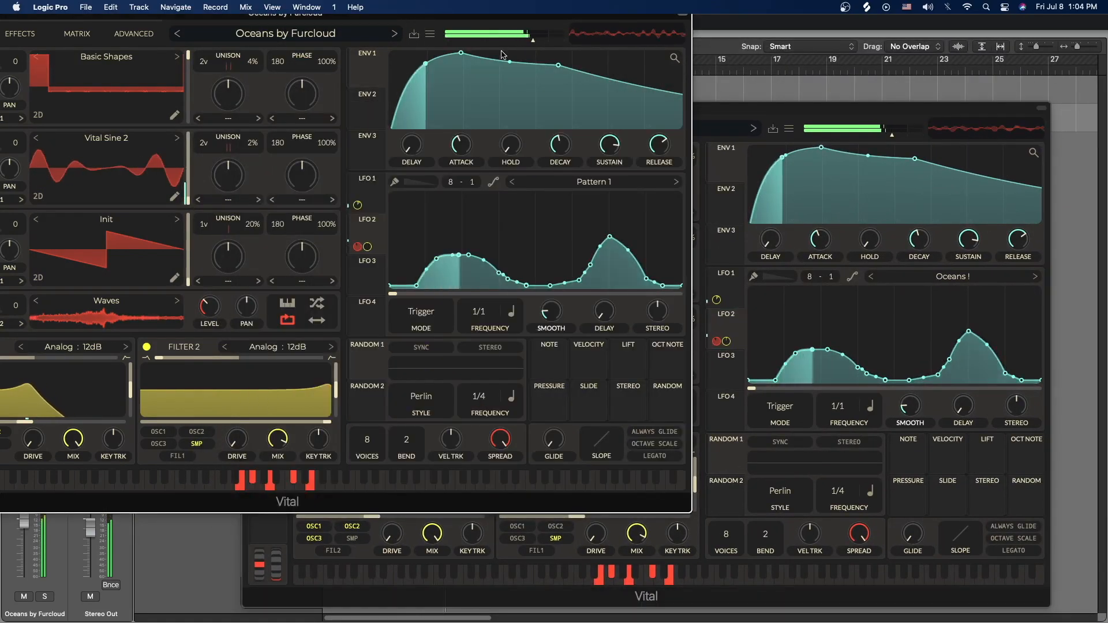
{"action": "left_click_drag", "start_coordinate": [557, 22], "coordinate": [774, 75]}
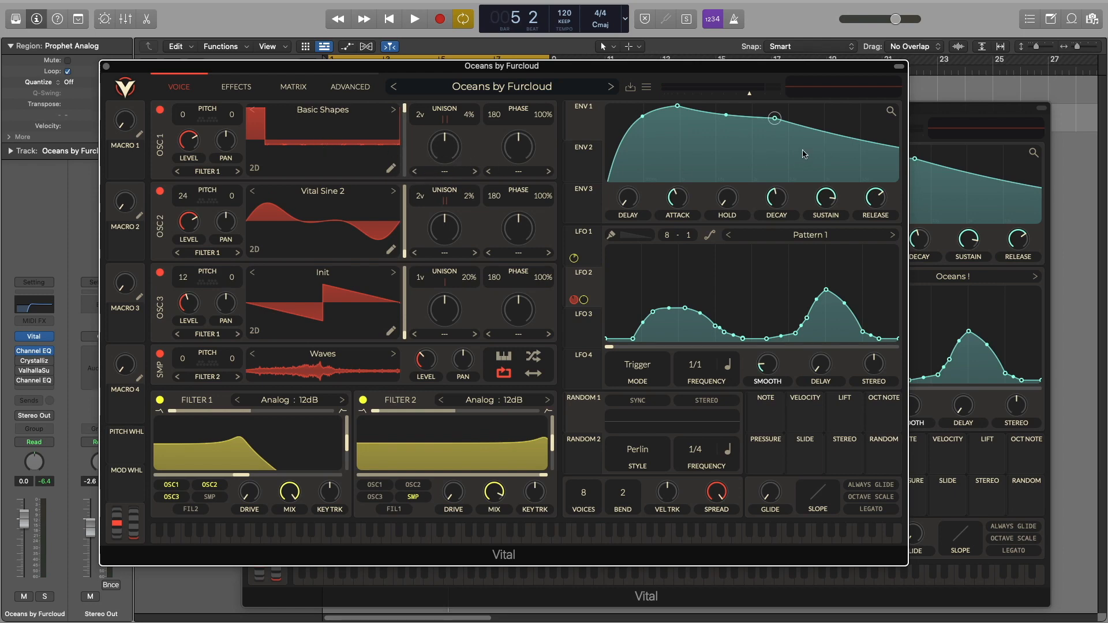
{"action": "left_click", "coordinate": [947, 119]}
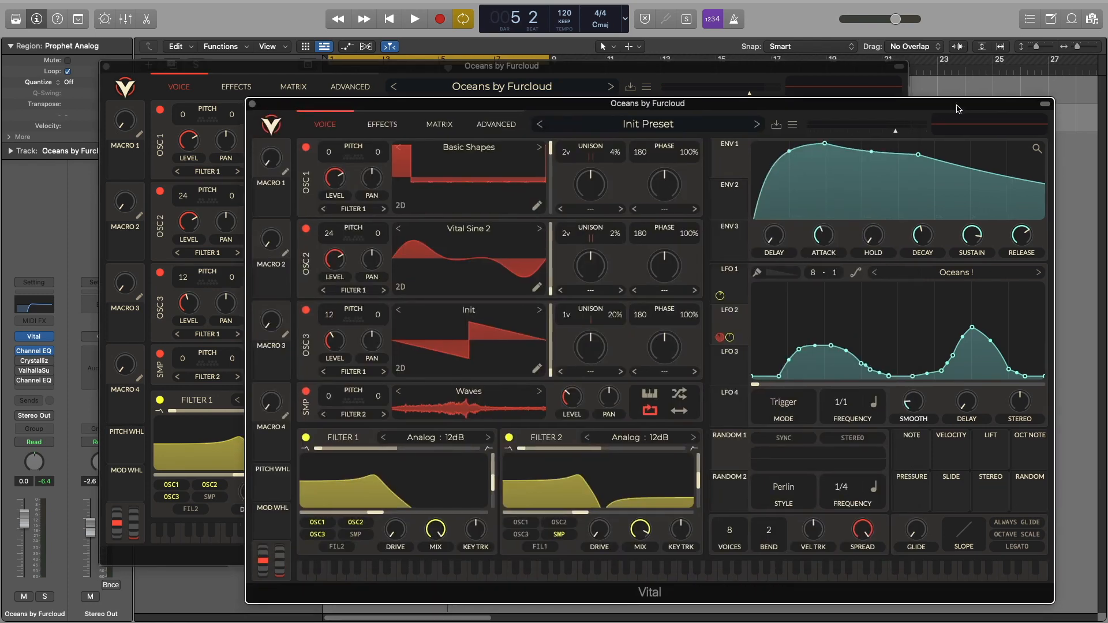
{"action": "left_click_drag", "start_coordinate": [958, 108], "coordinate": [990, 269]}
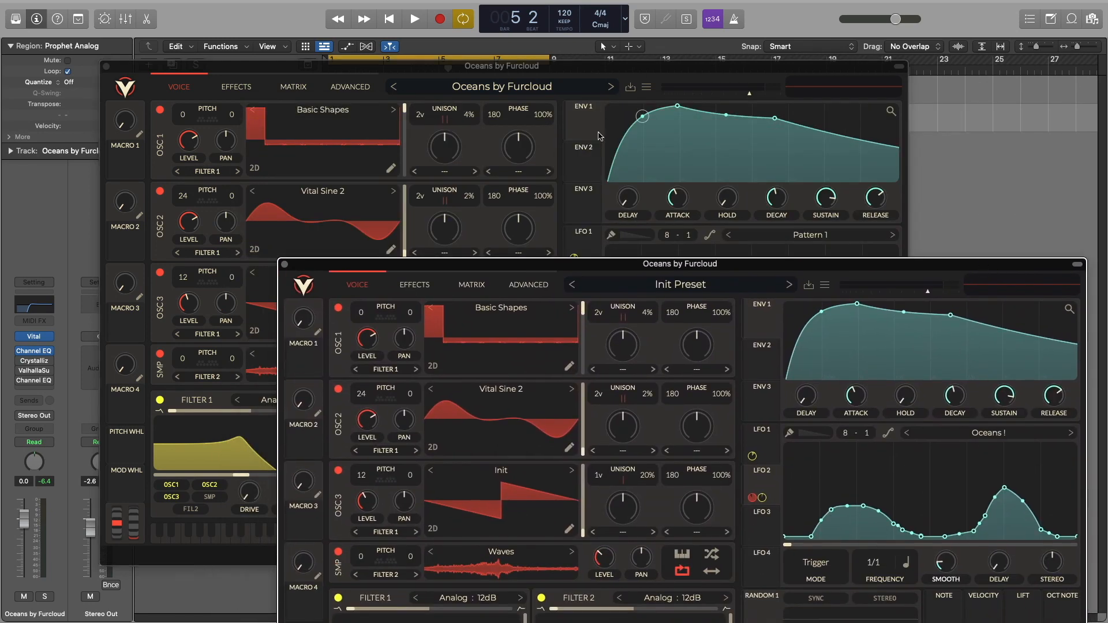
Show the effects of both the original preset and the Init Preset with their windows arranged for comparison
{"action": "left_click", "coordinate": [250, 87]}
{"action": "left_click_drag", "start_coordinate": [605, 67], "coordinate": [501, 26]}
{"action": "left_click", "coordinate": [948, 314]}
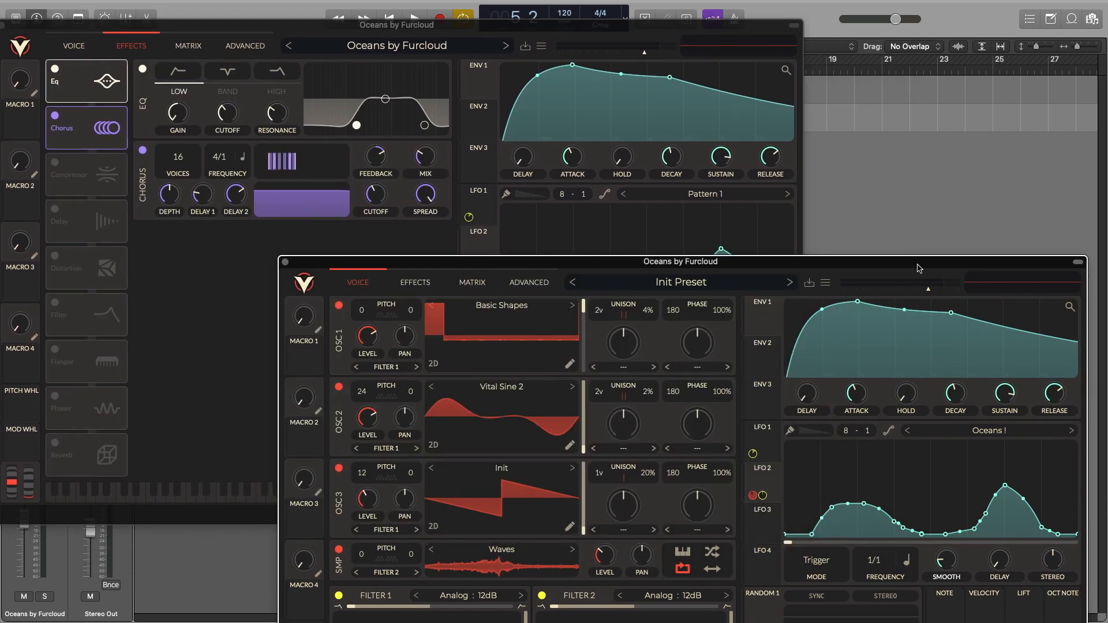
{"action": "left_click_drag", "start_coordinate": [405, 264], "coordinate": [375, 115]}
{"action": "left_click", "coordinate": [376, 138]}
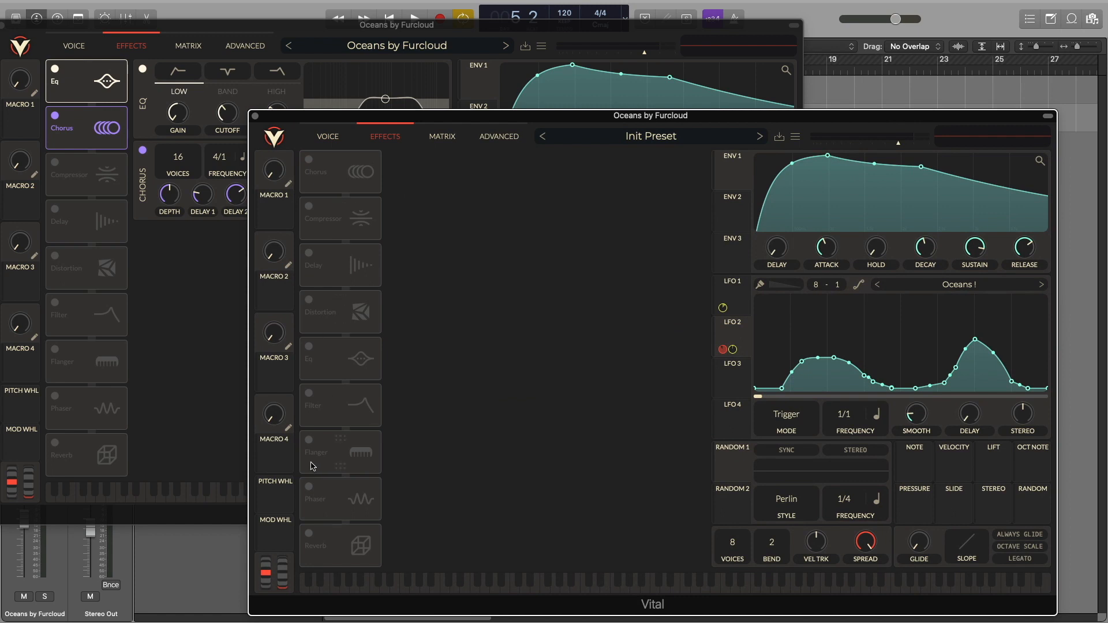
Enable the EQ in the Init Preset and reduce the gain of its low and high bands to match the original's curve
{"action": "left_click", "coordinate": [309, 345]}
{"action": "left_click_drag", "start_coordinate": [595, 190], "coordinate": [604, 222]}
{"action": "left_click_drag", "start_coordinate": [599, 117], "coordinate": [462, 200]}
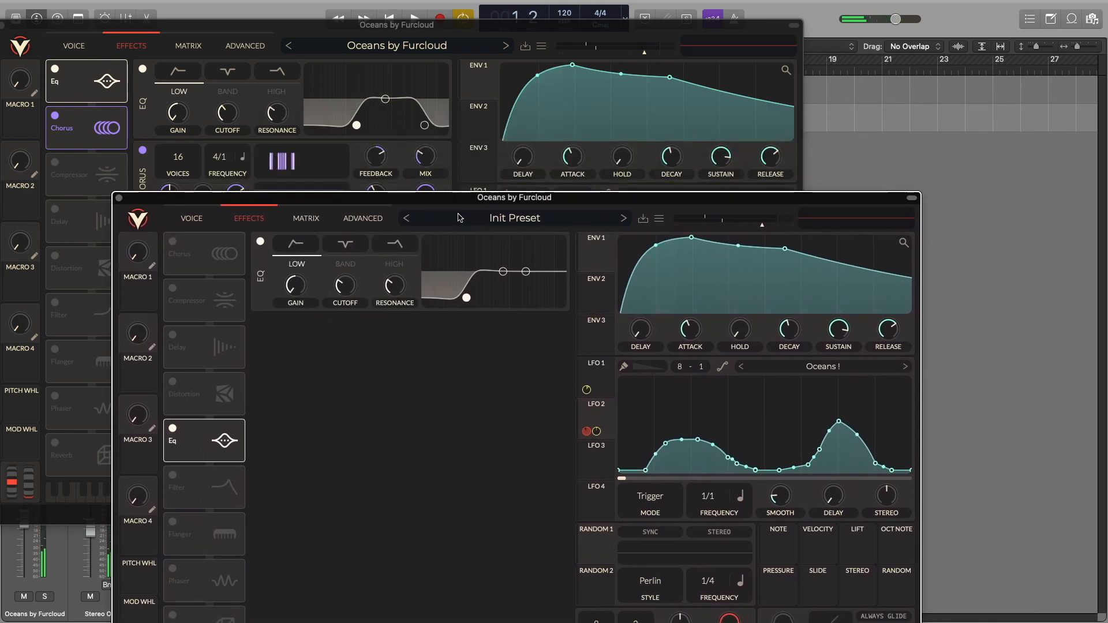
{"action": "key", "text": "space"}
{"action": "left_click_drag", "start_coordinate": [526, 272], "coordinate": [538, 341]}
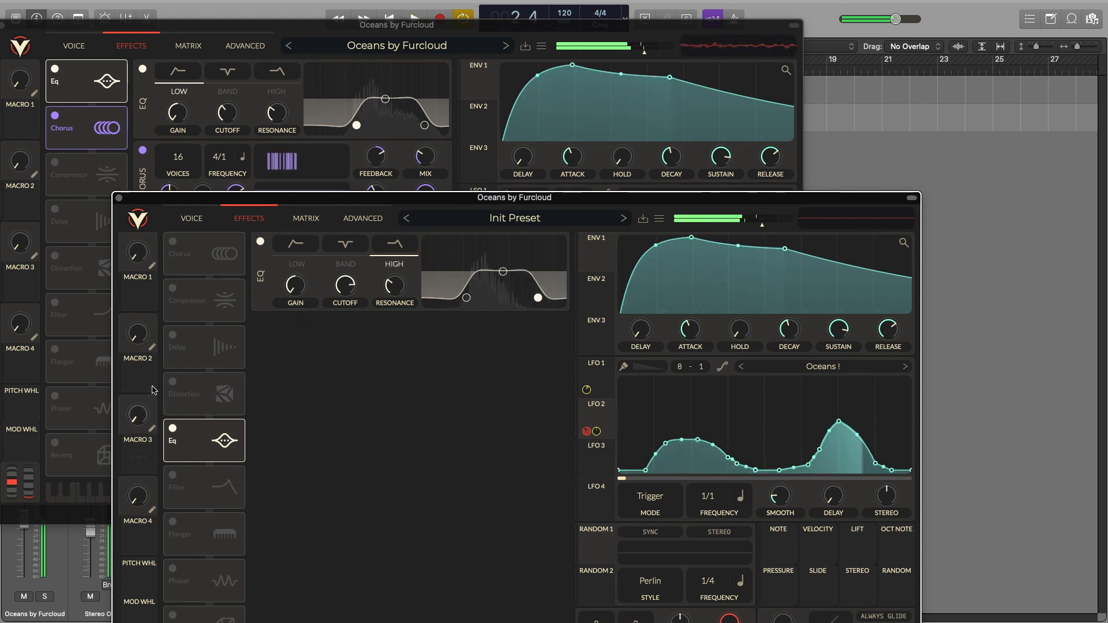
{"action": "key", "text": "space"}
Enable the Chorus in the Init Preset, place the EQ ahead of it, and lower its mix to match the original
{"action": "left_click_drag", "start_coordinate": [374, 199], "coordinate": [412, 92]}
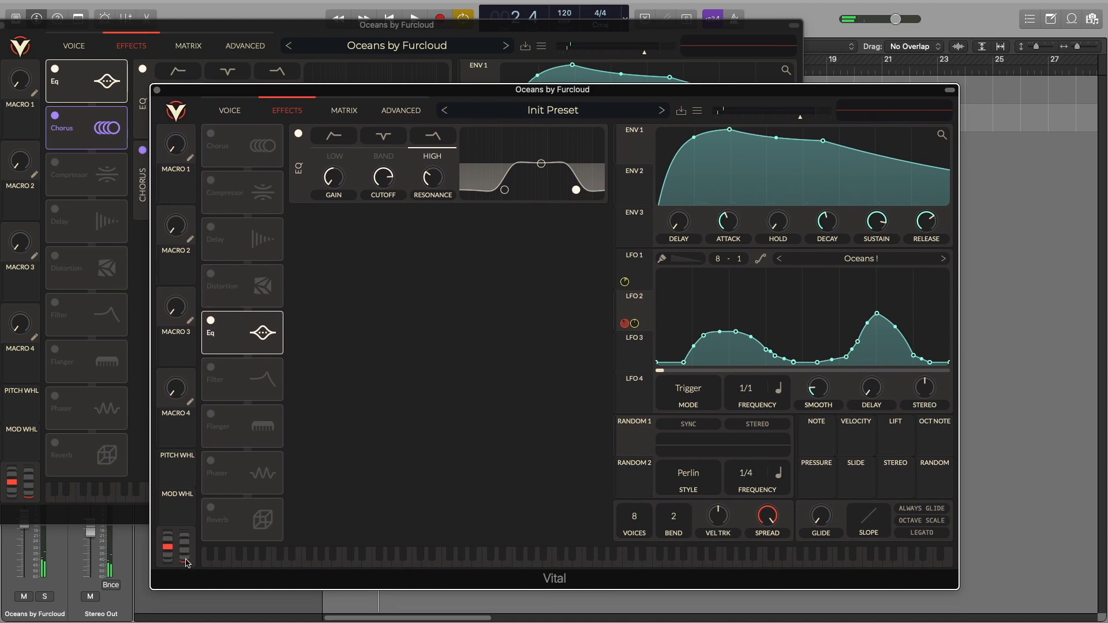
{"action": "left_click", "coordinate": [212, 134]}
{"action": "left_click_drag", "start_coordinate": [242, 332], "coordinate": [242, 147]}
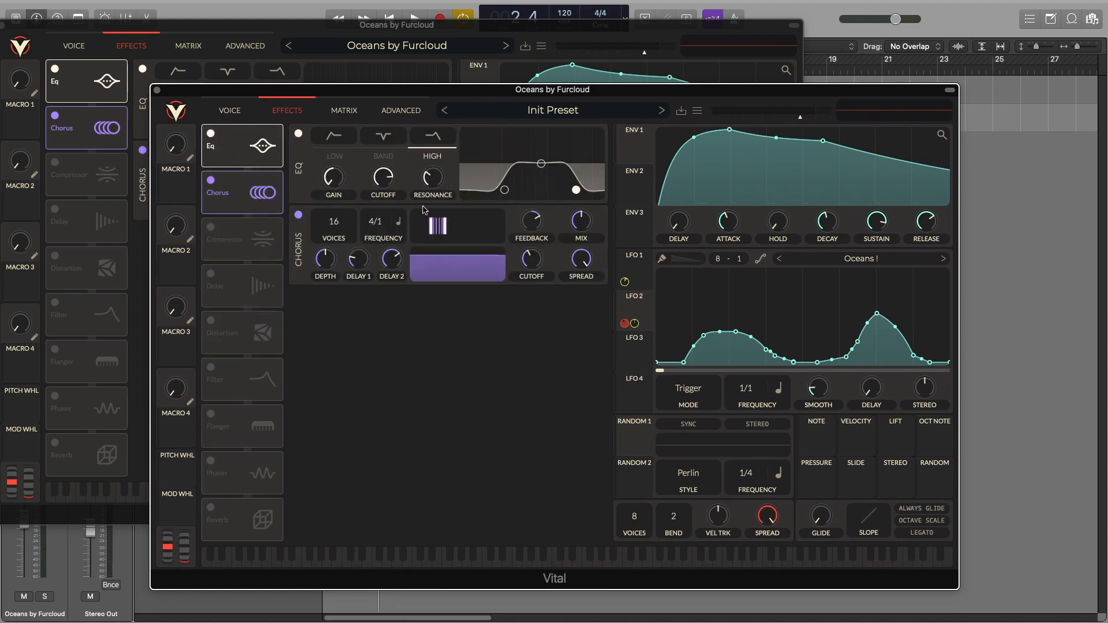
{"action": "key", "text": "space"}
{"action": "left_click_drag", "start_coordinate": [611, 96], "coordinate": [615, 287]}
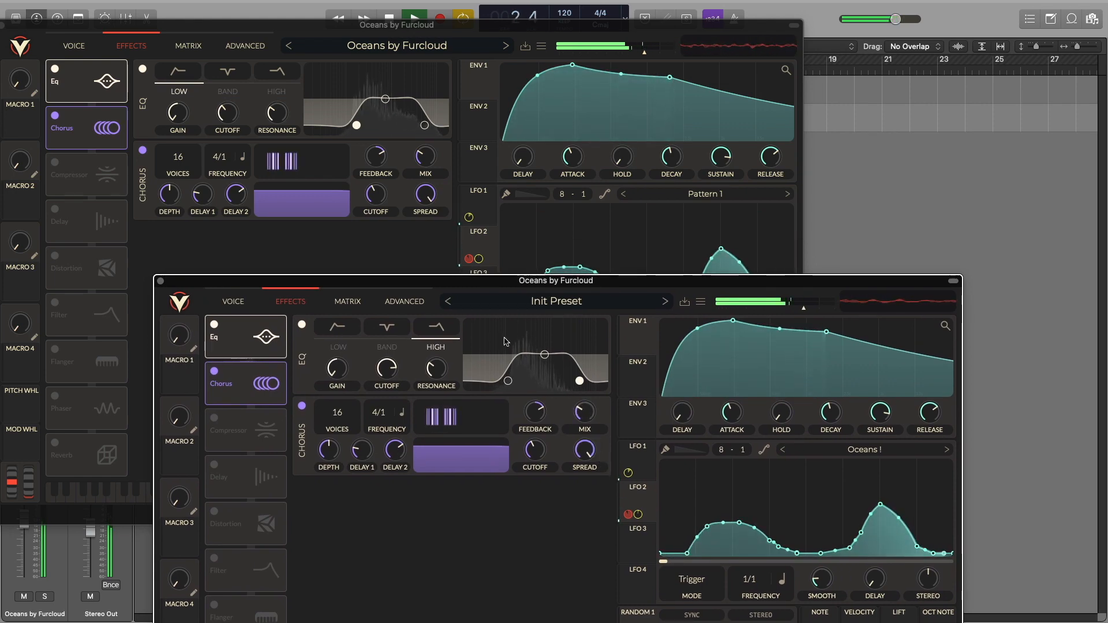
Compare the modulation matrices of both presets and look over the Init Preset's advanced, effects and voice settings
{"action": "left_click", "coordinate": [188, 46]}
{"action": "left_click", "coordinate": [808, 300]}
{"action": "left_click", "coordinate": [342, 302]}
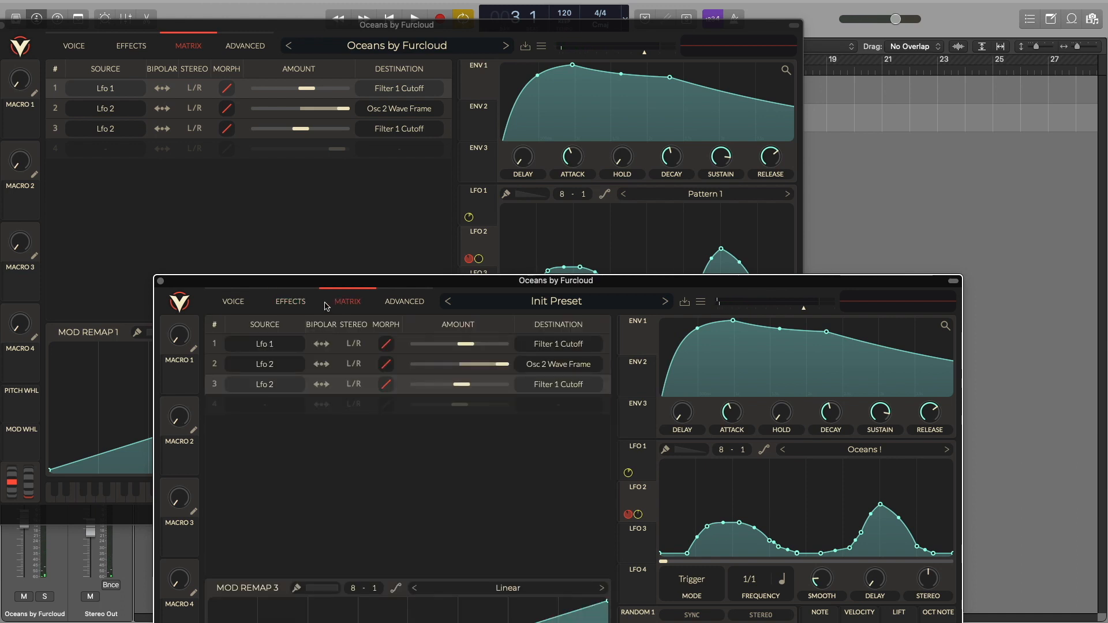
{"action": "left_click", "coordinate": [424, 303]}
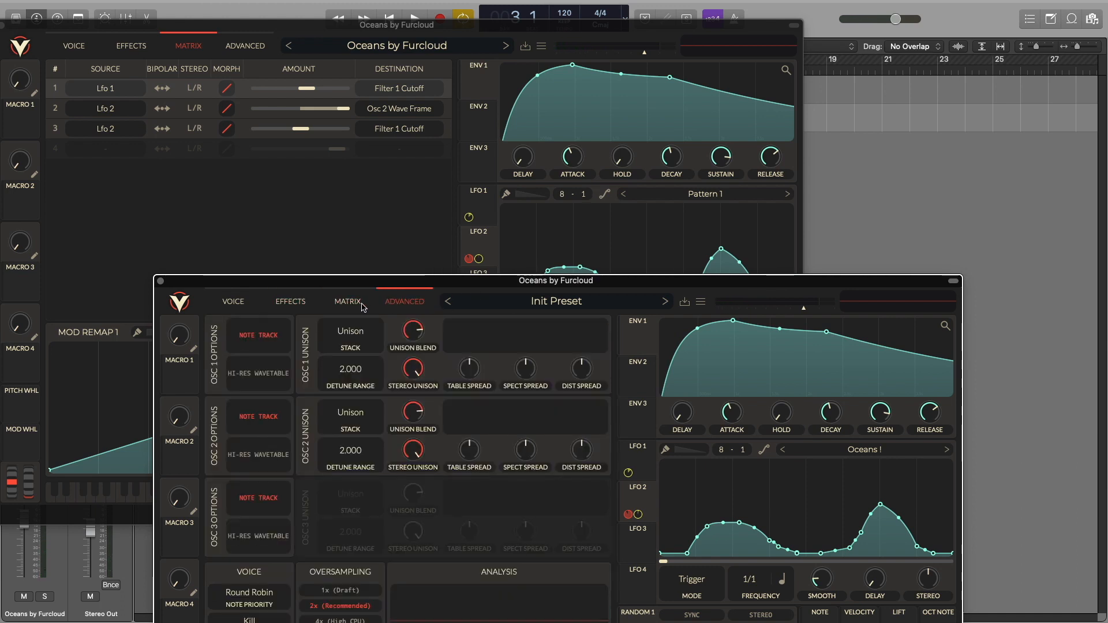
{"action": "left_click", "coordinate": [295, 302]}
{"action": "left_click", "coordinate": [245, 299]}
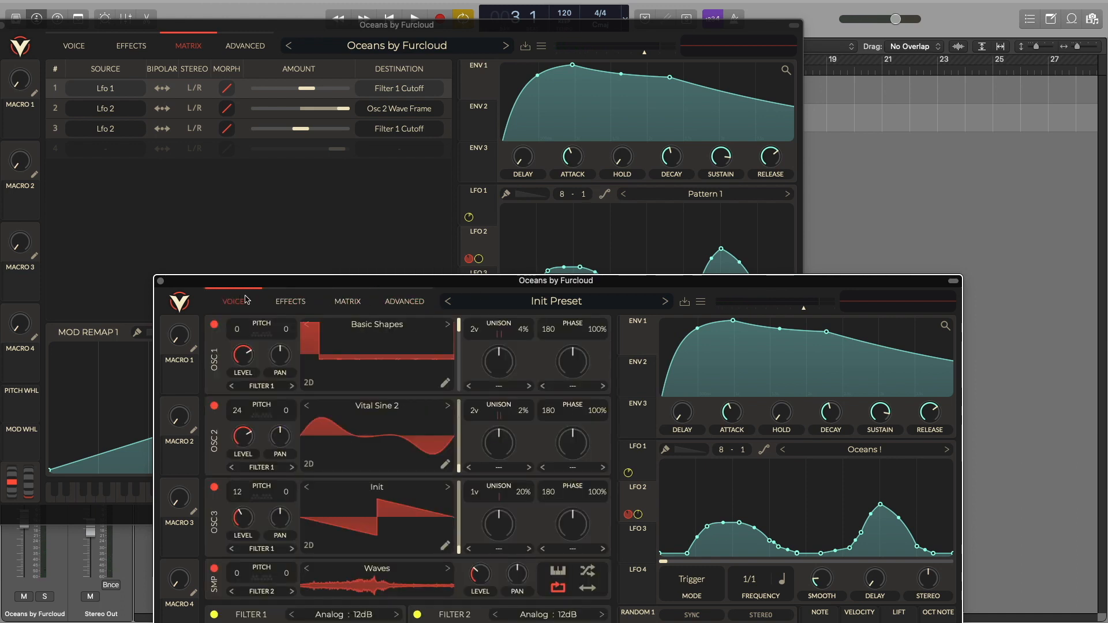
Return the original preset to its voice settings and close both Vital windows
{"action": "left_click", "coordinate": [81, 49]}
{"action": "left_click_drag", "start_coordinate": [40, 25], "coordinate": [234, 57]}
{"action": "left_click", "coordinate": [204, 57]}
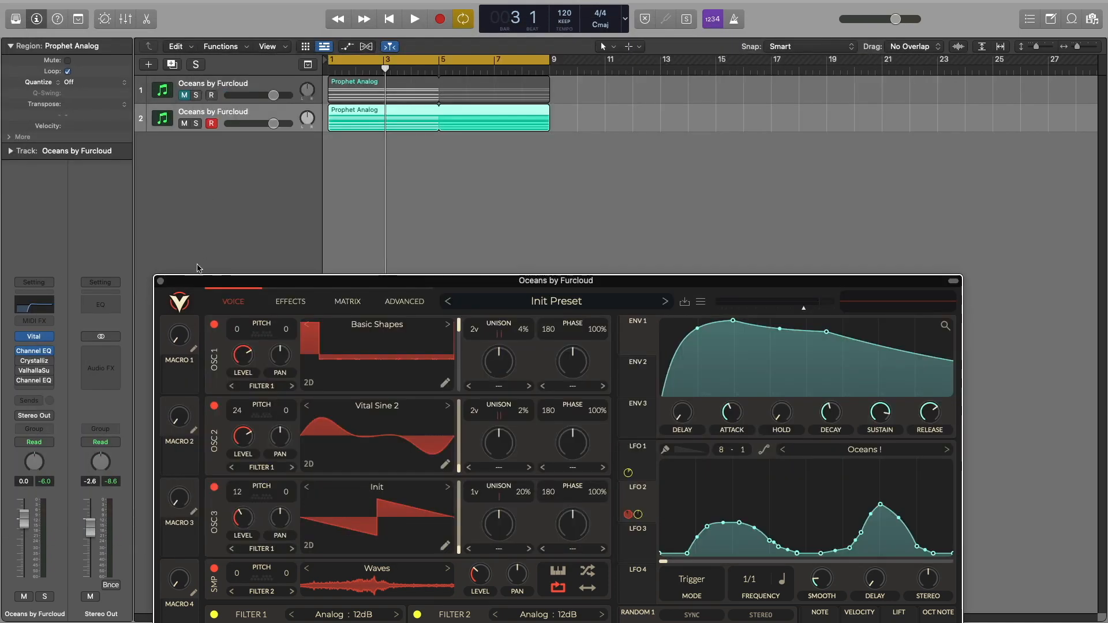
{"action": "left_click", "coordinate": [160, 283]}
{"action": "left_click", "coordinate": [432, 270]}
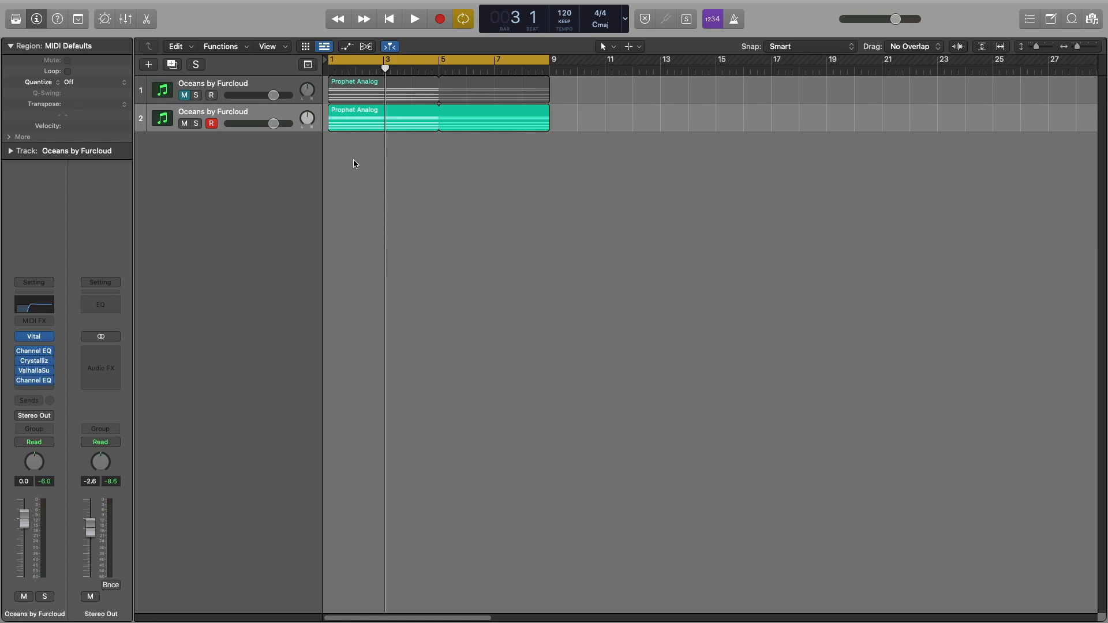
Play the project and open the second track's Prophet Analog region in the piano roll to examine its chord notes
{"action": "key", "text": "space"}
{"action": "double_click", "coordinate": [372, 110]}
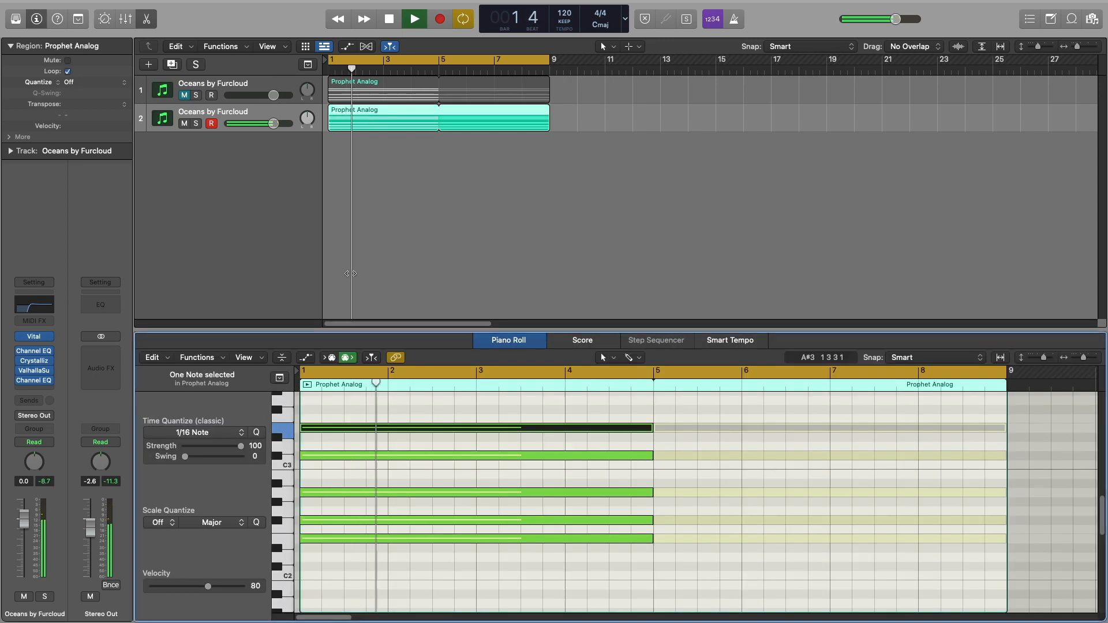
{"action": "scroll", "coordinate": [473, 428], "scroll_direction": "up", "scroll_amount": 1}
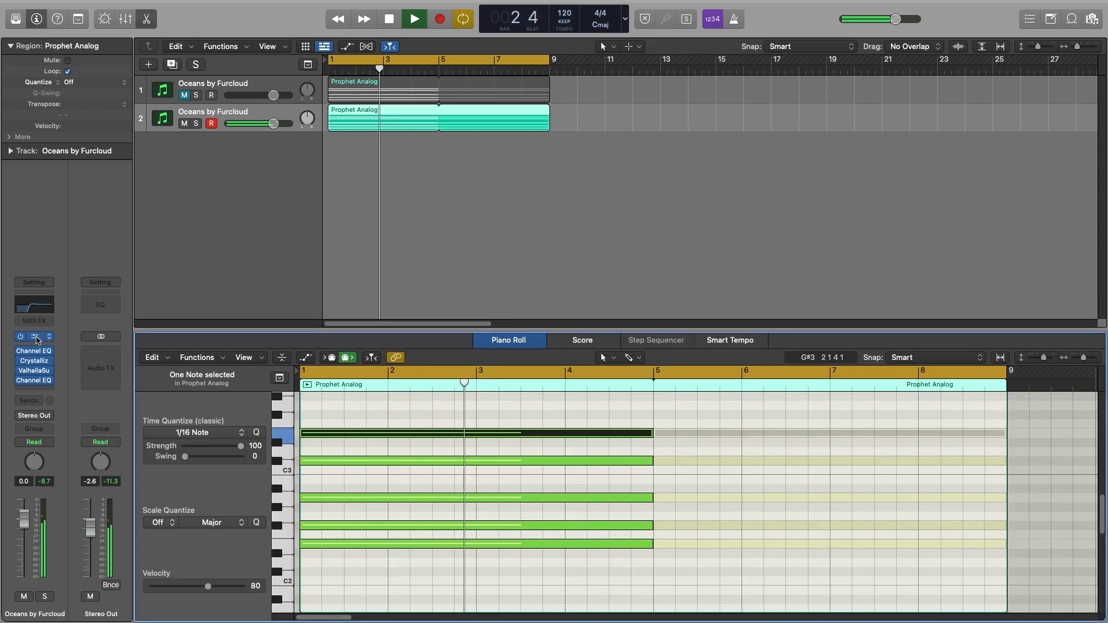
Reopen the Init Preset's Vital window and review its effects and voice settings during playback
{"action": "left_click", "coordinate": [36, 338]}
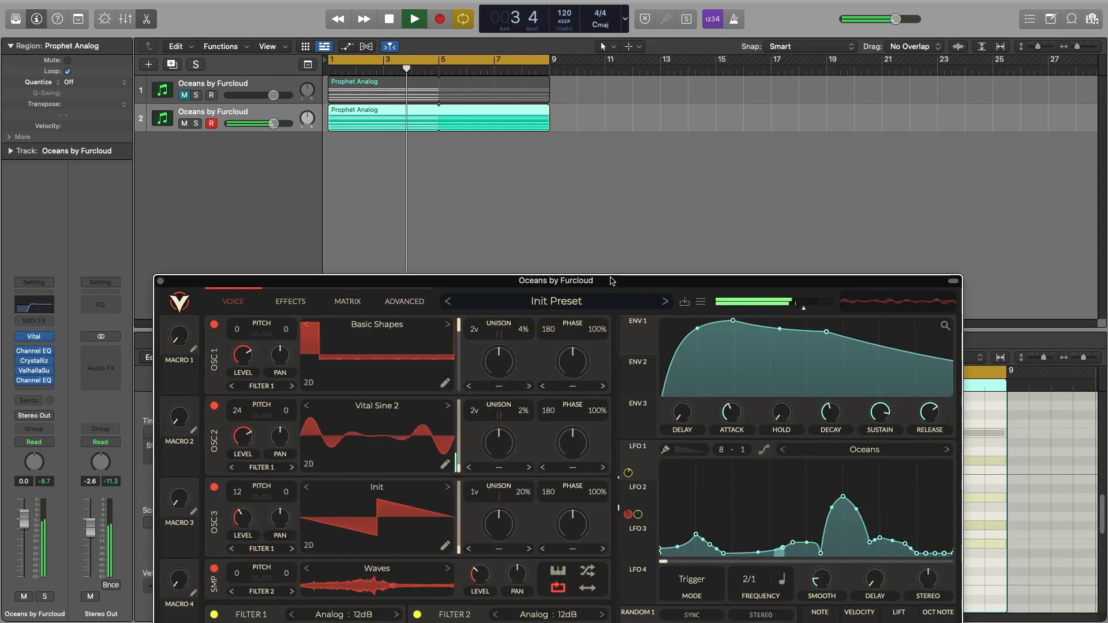
{"action": "left_click_drag", "start_coordinate": [613, 281], "coordinate": [587, 71]}
{"action": "left_click", "coordinate": [265, 90]}
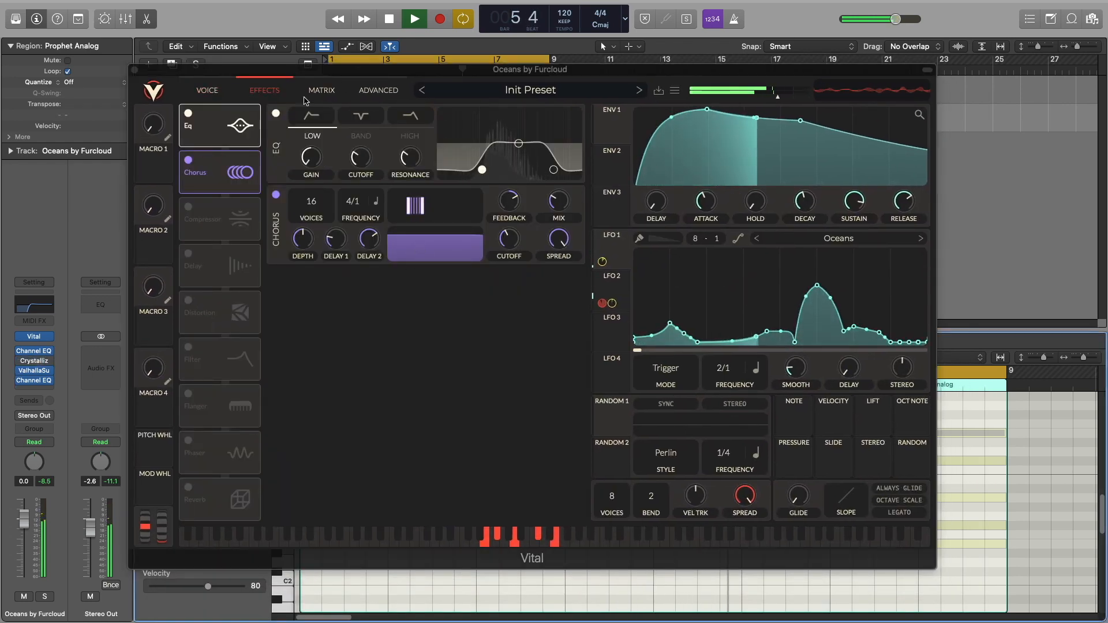
{"action": "left_click", "coordinate": [208, 91]}
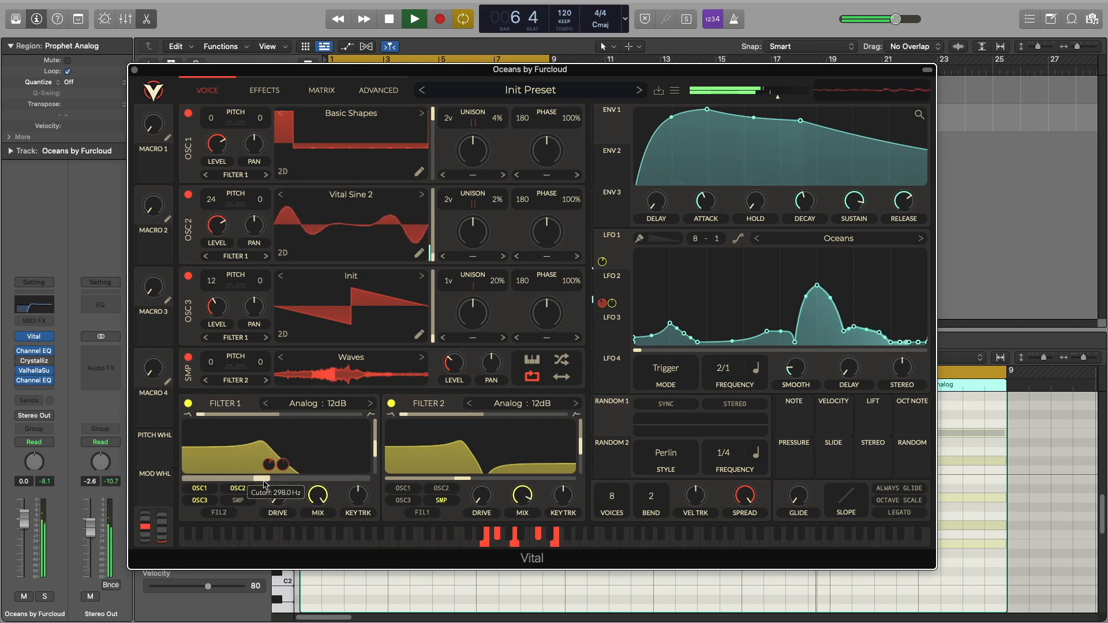
Lower filter 1's cutoff slightly in the Init Preset by ear during playback, checking the LFO modulation of the cutoff
{"action": "left_click_drag", "start_coordinate": [275, 482], "coordinate": [256, 481]}
{"action": "mouse_move", "coordinate": [271, 471]}
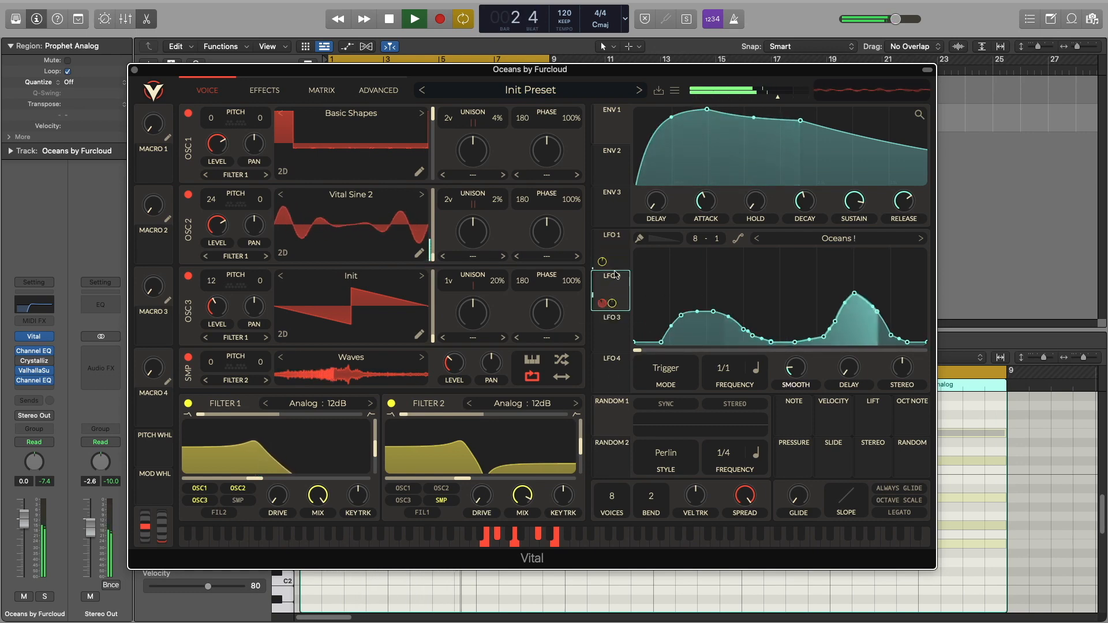
{"action": "mouse_move", "coordinate": [603, 264]}
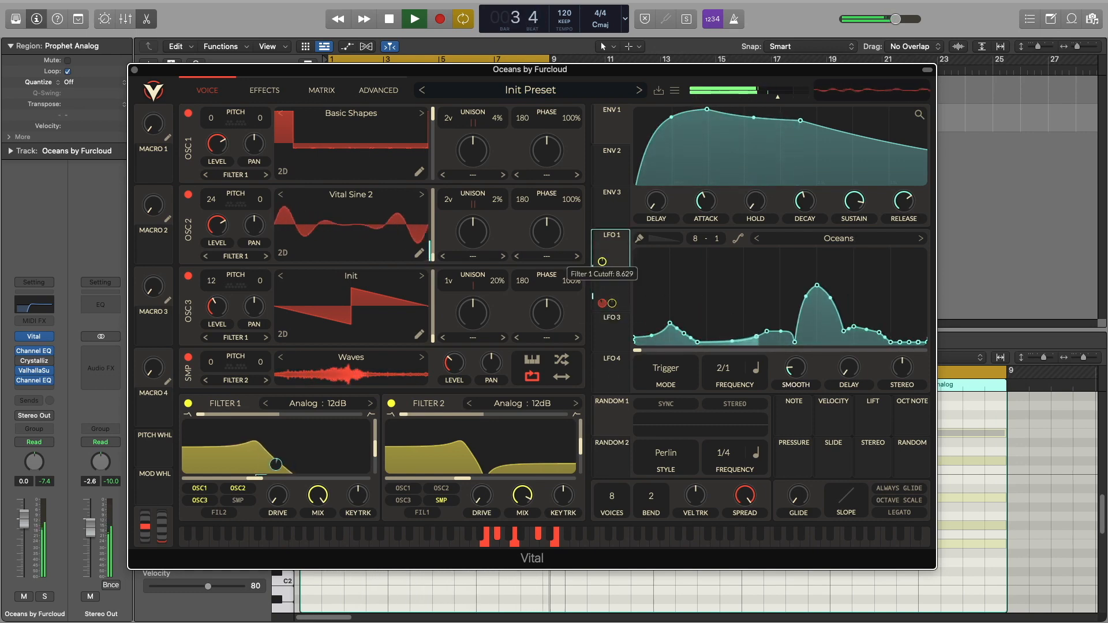
{"action": "left_click_drag", "start_coordinate": [259, 478], "coordinate": [265, 479]}
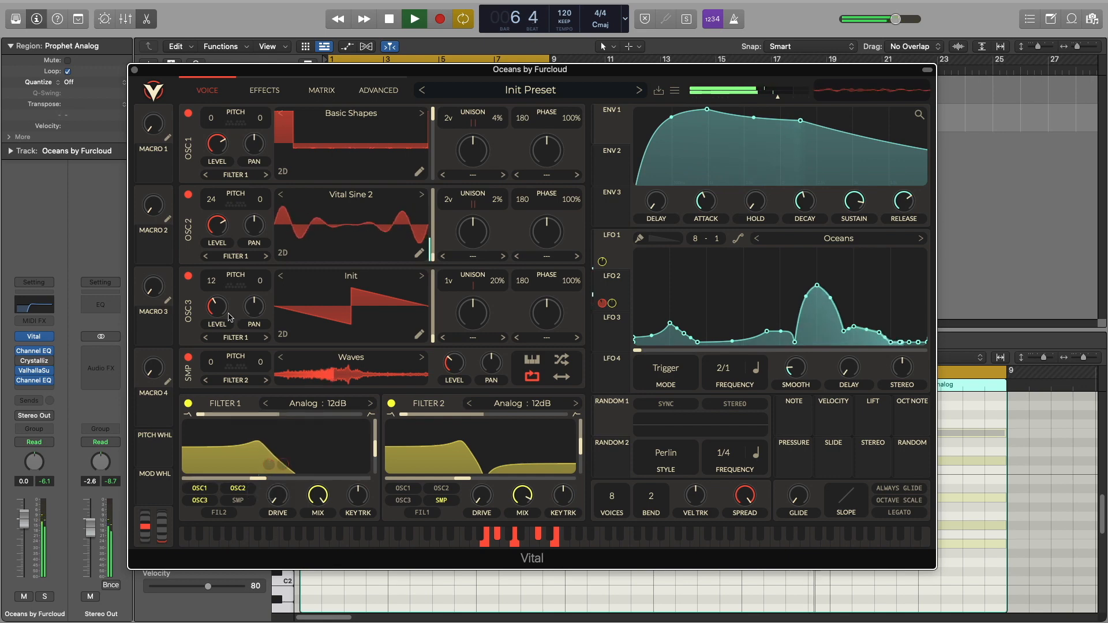
Stop playback and close the Init Preset's Vital window and the piano roll
{"action": "key", "text": "space"}
{"action": "key", "text": "super+w"}
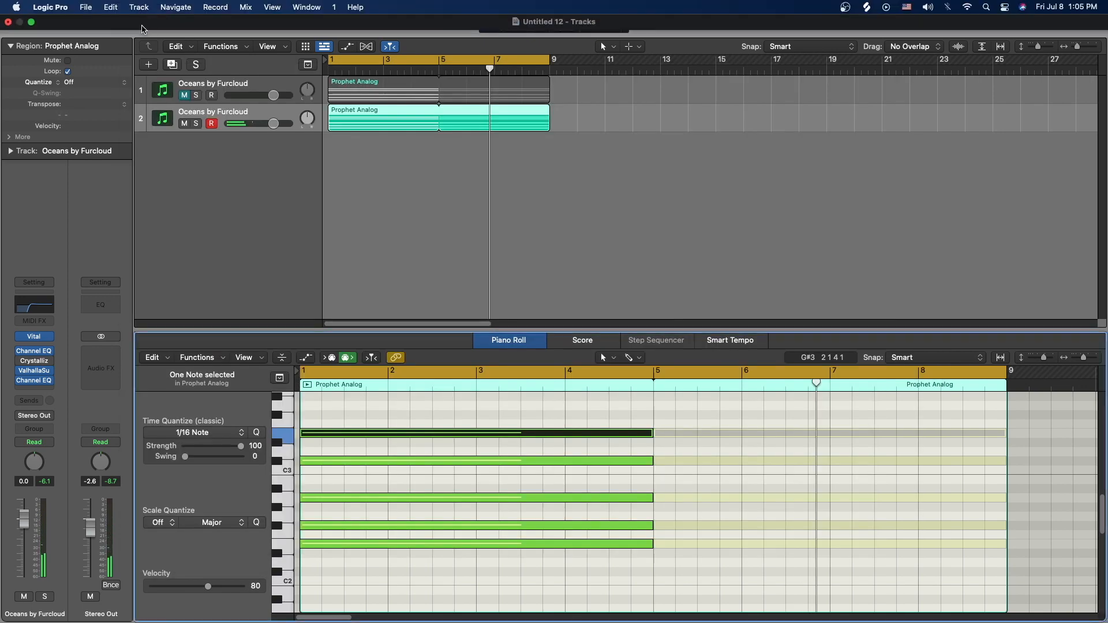
{"action": "left_click", "coordinate": [147, 19]}
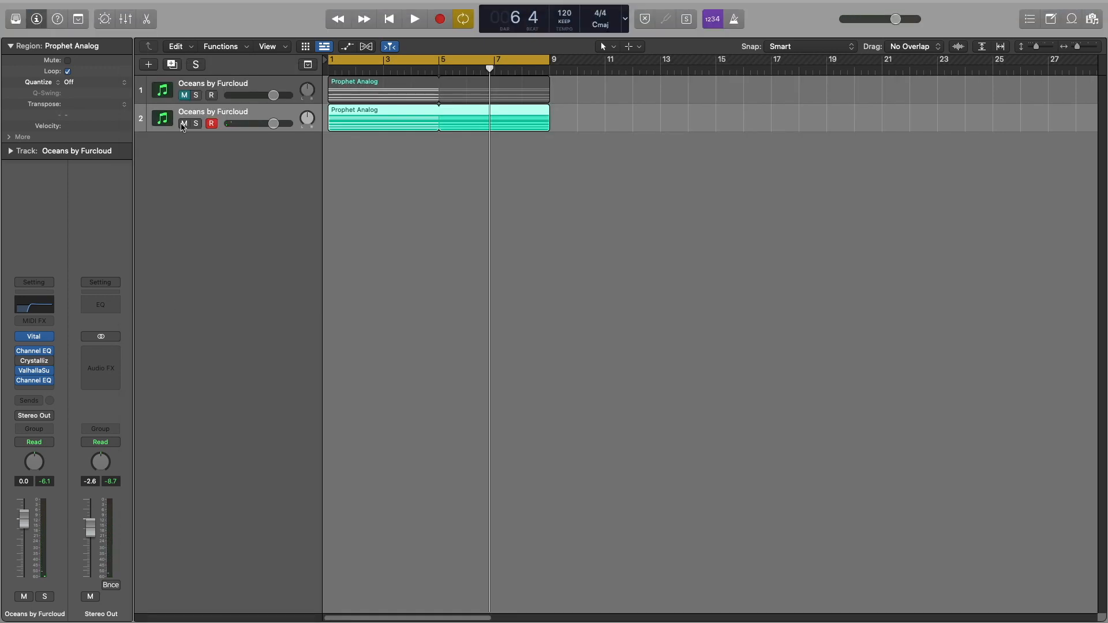
Compare the original pad with the rebuilt one from the project start by swapping the mutes on tracks 1 and 2
{"action": "left_click", "coordinate": [185, 124]}
{"action": "left_click", "coordinate": [184, 94]}
{"action": "key", "text": "Return"}
{"action": "key", "text": "space"}
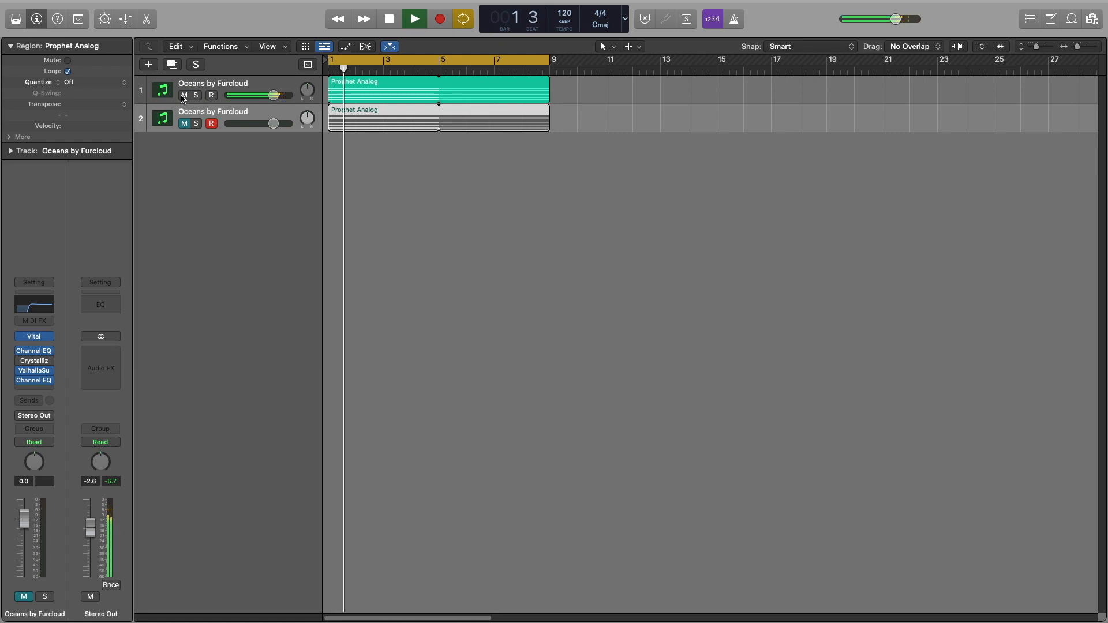
{"action": "left_click", "coordinate": [185, 95]}
{"action": "left_click", "coordinate": [185, 123]}
{"action": "key", "text": "space"}
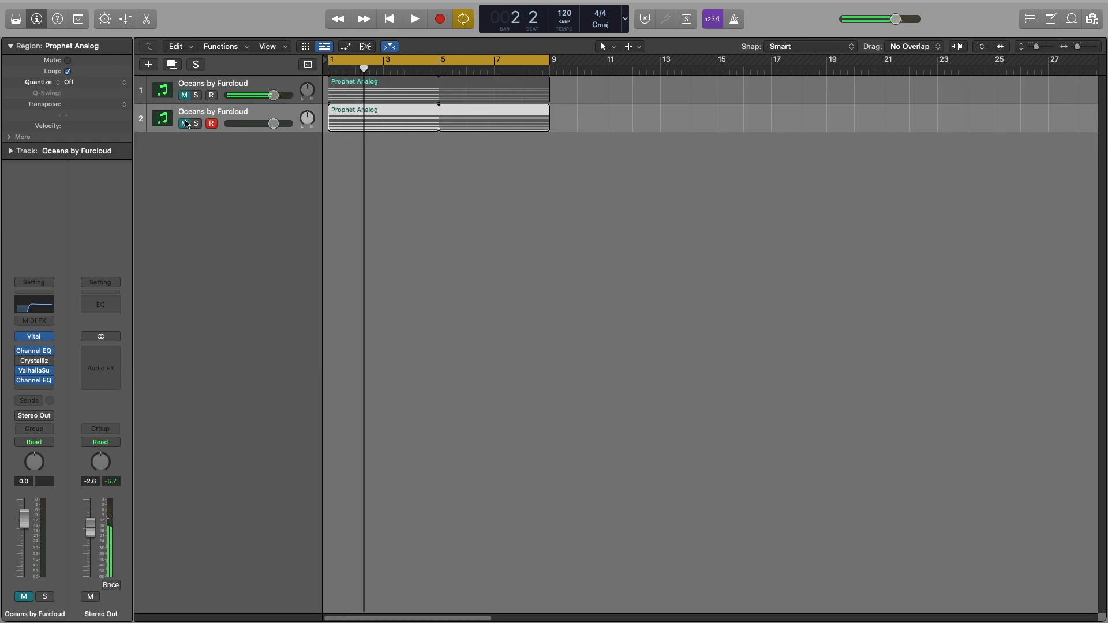
{"action": "key", "text": "Return"}
{"action": "key", "text": "space"}
Raise filter 1's cutoff slightly in the Init Preset on track 2, replay from the start to check it, and close Vital
{"action": "mouse_move", "coordinate": [34, 338]}
{"action": "key", "text": "space"}
{"action": "left_click", "coordinate": [34, 338]}
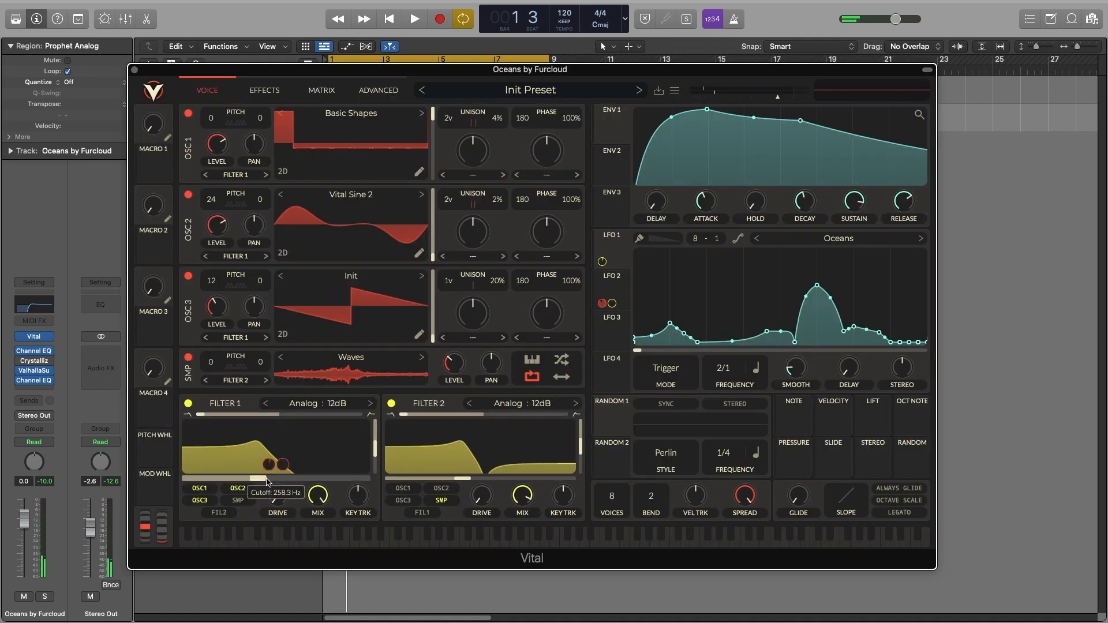
{"action": "key", "text": "Return"}
{"action": "key", "text": "space"}
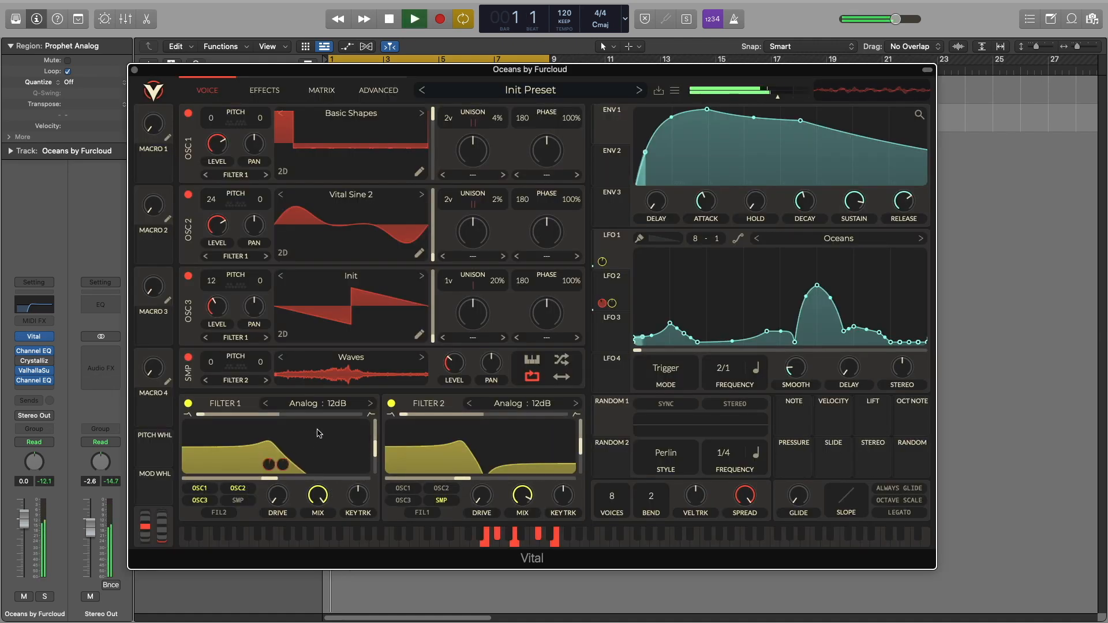
{"action": "key", "text": "space"}
{"action": "left_click", "coordinate": [135, 70]}
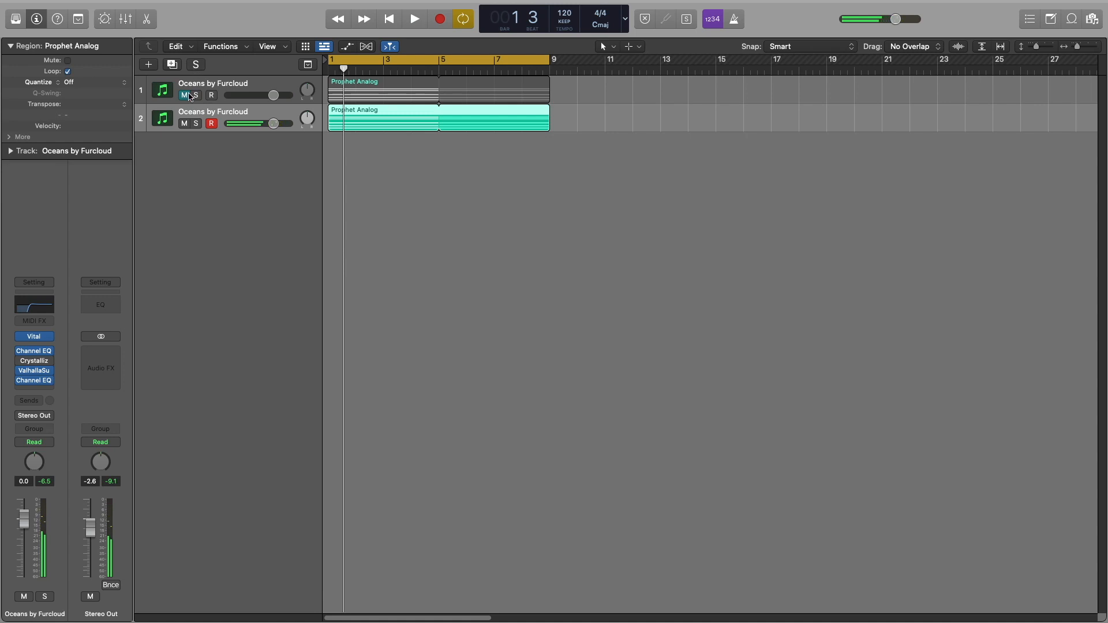
Audition track 1 alone and track 2 alone again from bar 1 to compare the adjusted cutoff with the original
{"action": "left_click", "coordinate": [185, 95]}
{"action": "left_click", "coordinate": [184, 123]}
{"action": "key", "text": "space"}
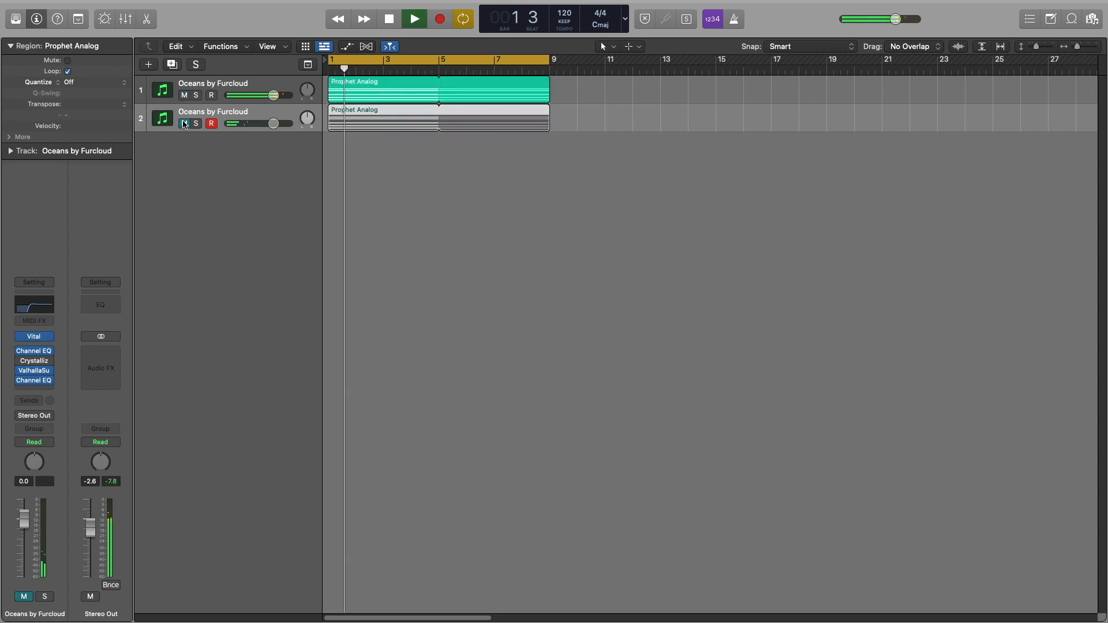
{"action": "left_click", "coordinate": [185, 123]}
{"action": "left_click", "coordinate": [186, 95]}
{"action": "key", "text": "Return"}
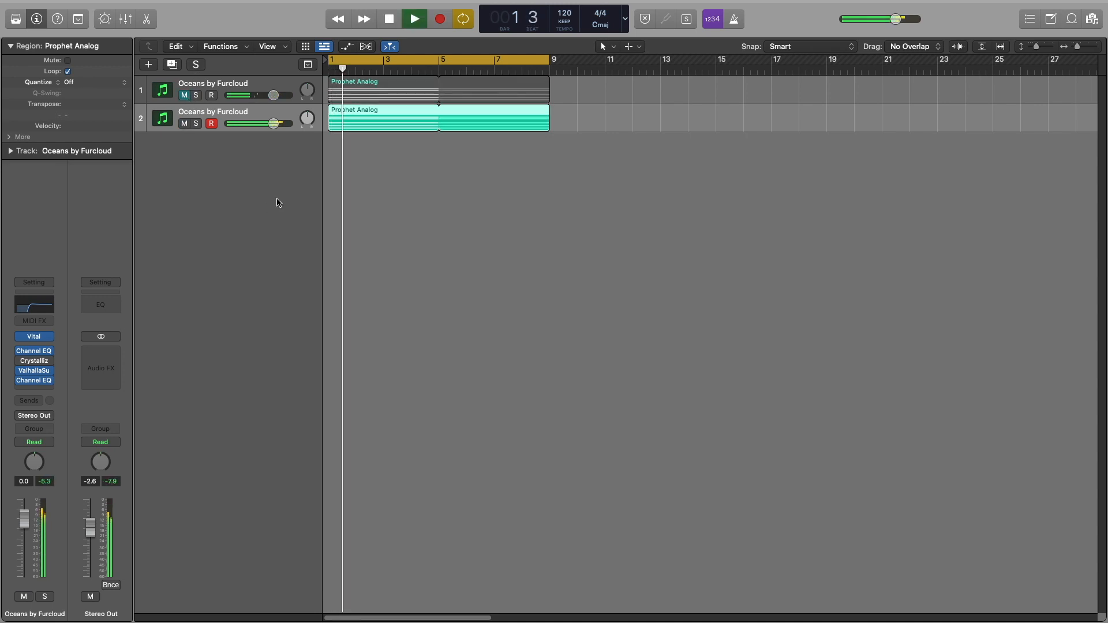
Review the Init Preset's effects, modulation matrix and voice settings during playback, stop the project, close Vital and deselect the region
{"action": "left_click", "coordinate": [35, 337]}
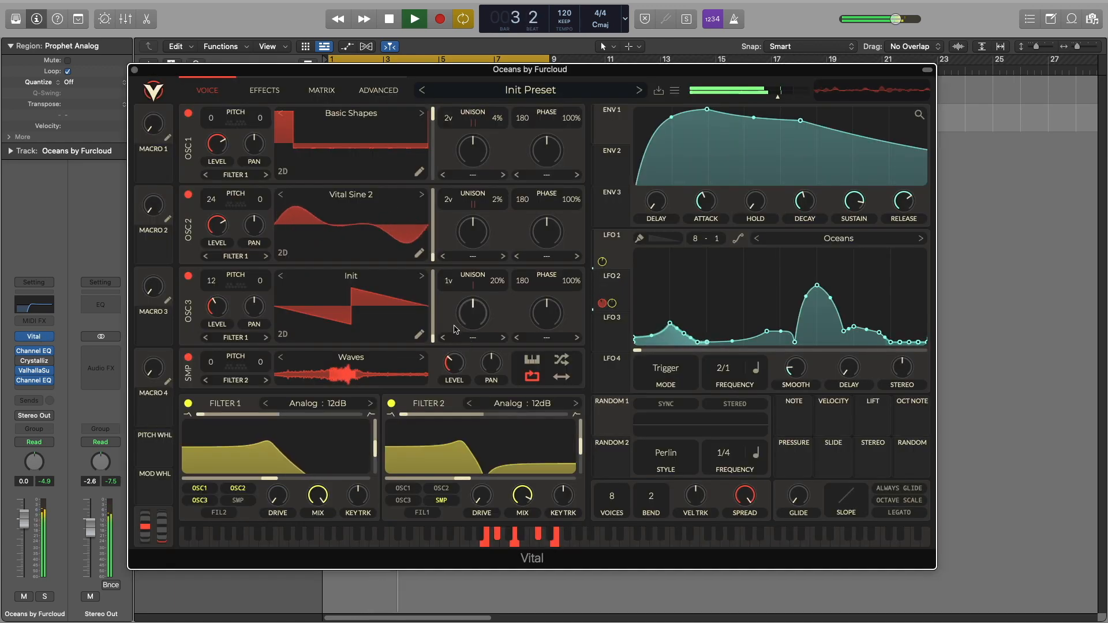
{"action": "left_click", "coordinate": [265, 89]}
{"action": "left_click", "coordinate": [326, 90]}
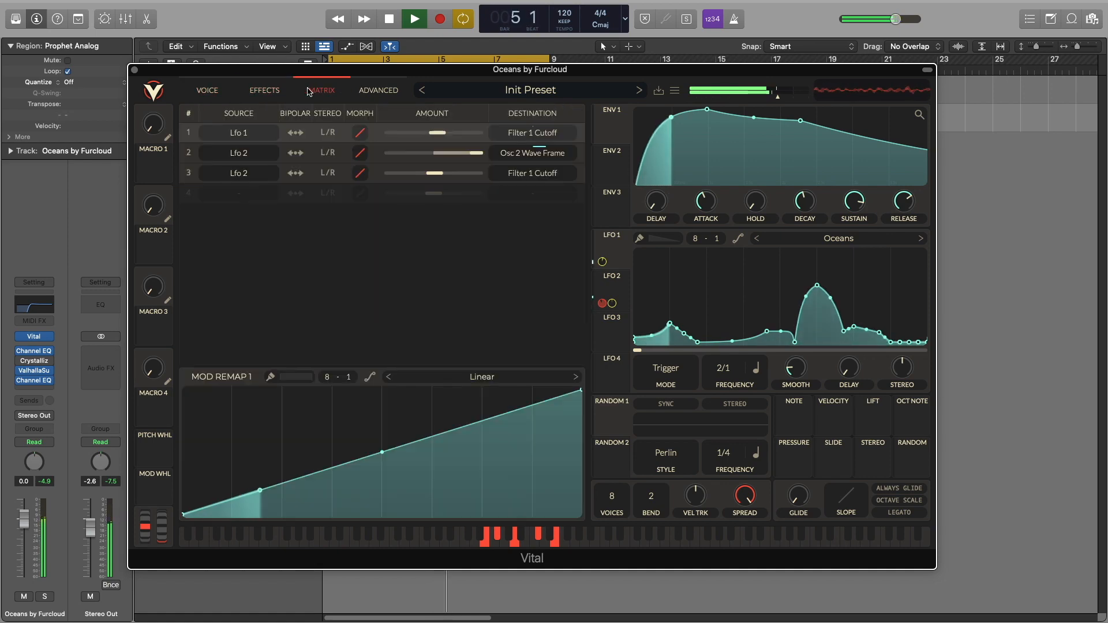
{"action": "left_click", "coordinate": [207, 91]}
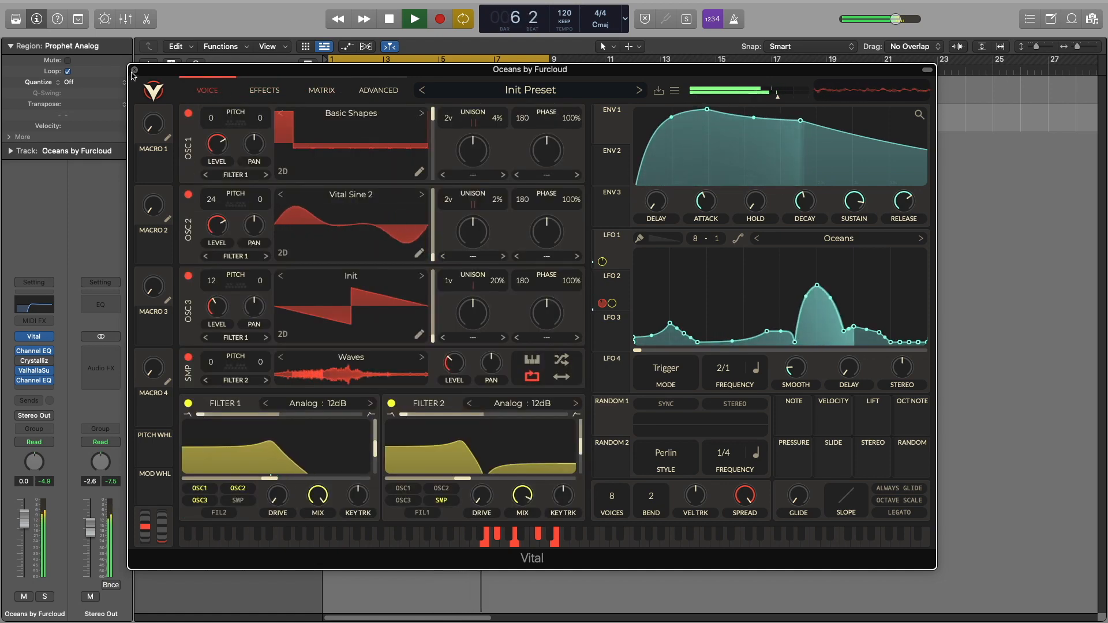
{"action": "key", "text": "space"}
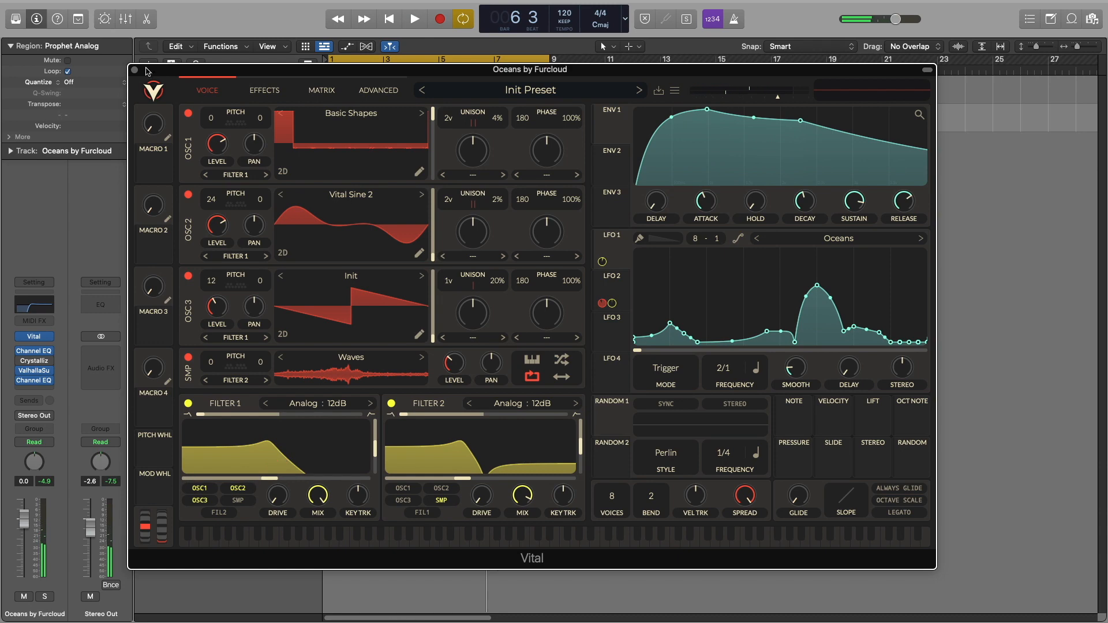
{"action": "left_click", "coordinate": [135, 69]}
{"action": "left_click", "coordinate": [396, 233]}
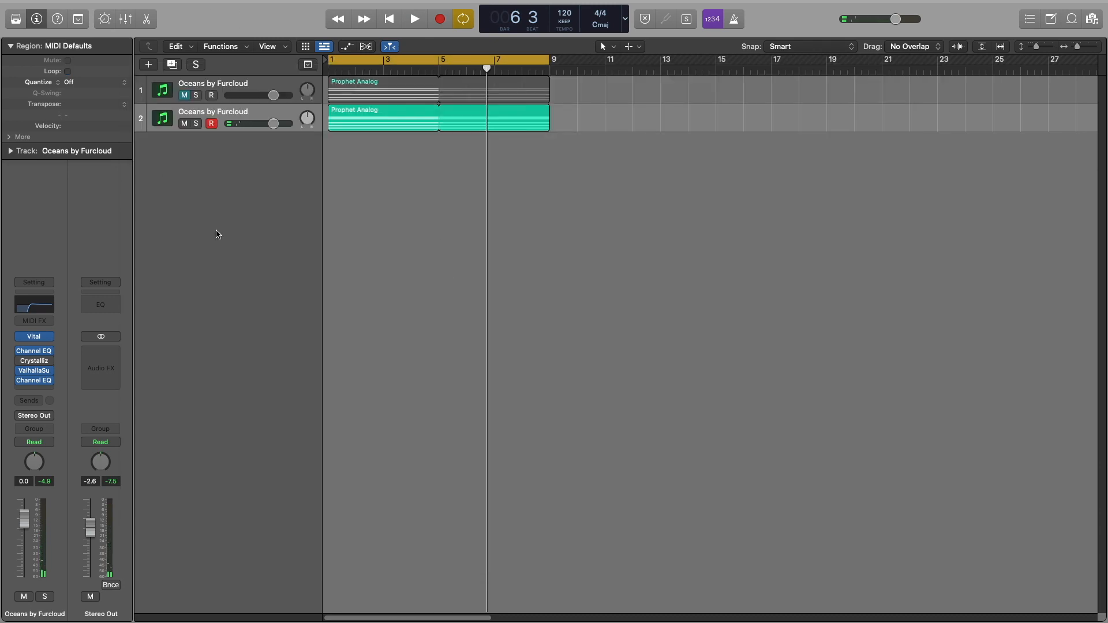